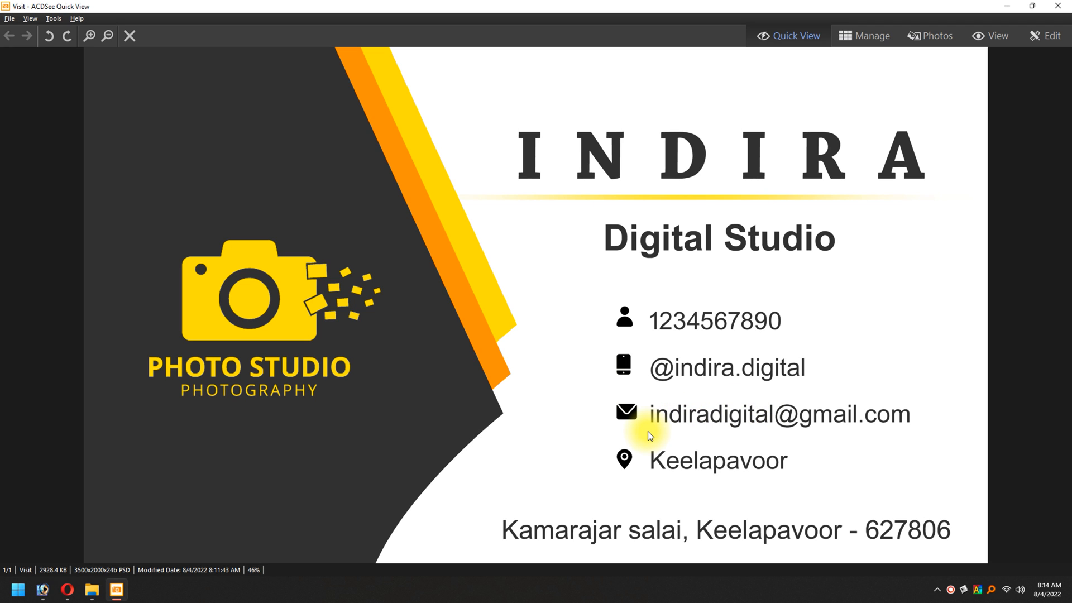
Step: Close the finished card's preview and the Visiting Card folder, and switch to Adobe Photoshop
left_click(1058, 6)
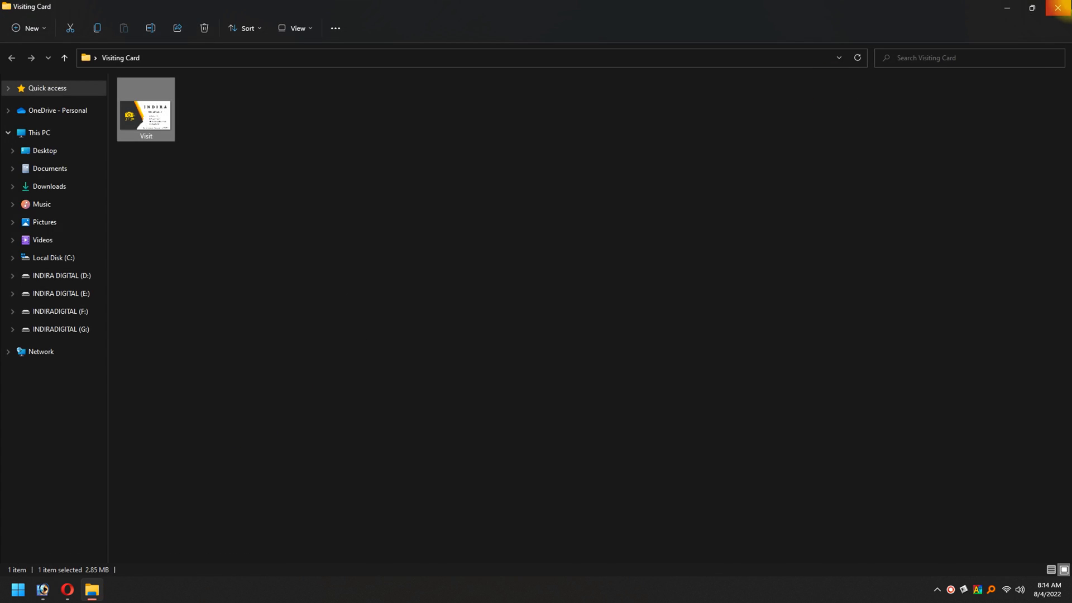
left_click(1058, 6)
left_click(43, 590)
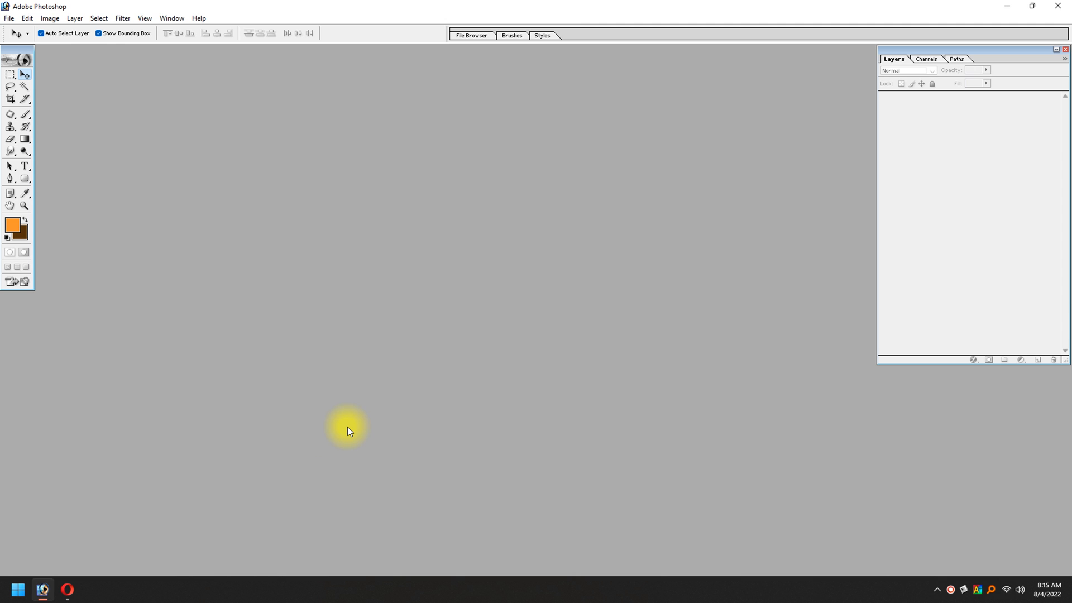
Step: Start a new document measured in inches and choose the 2 x 3 preset size
left_click(8, 18)
mouse_move(27, 18)
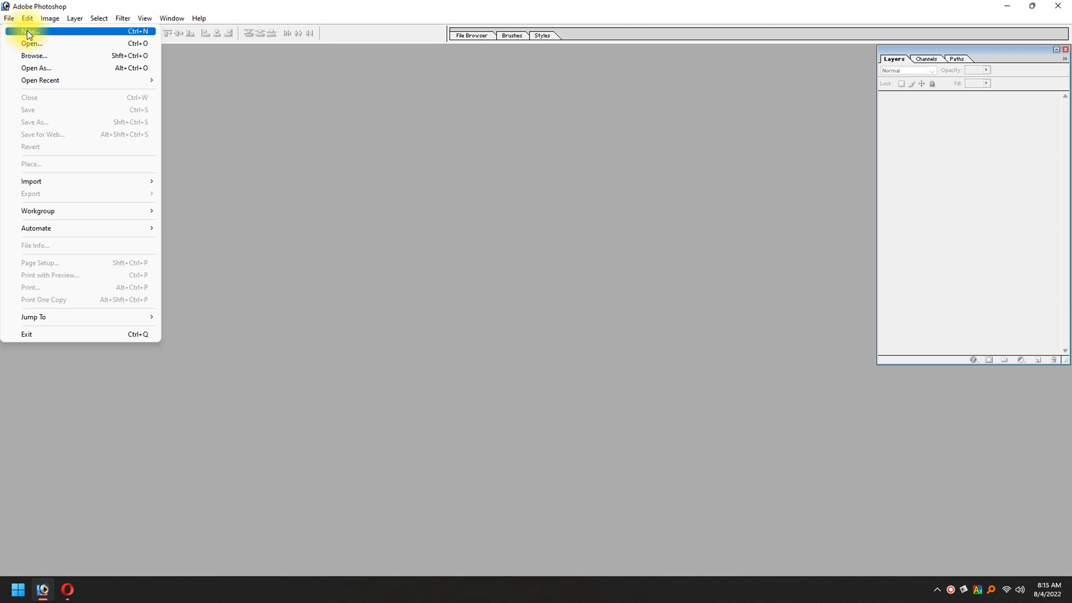
left_click(28, 31)
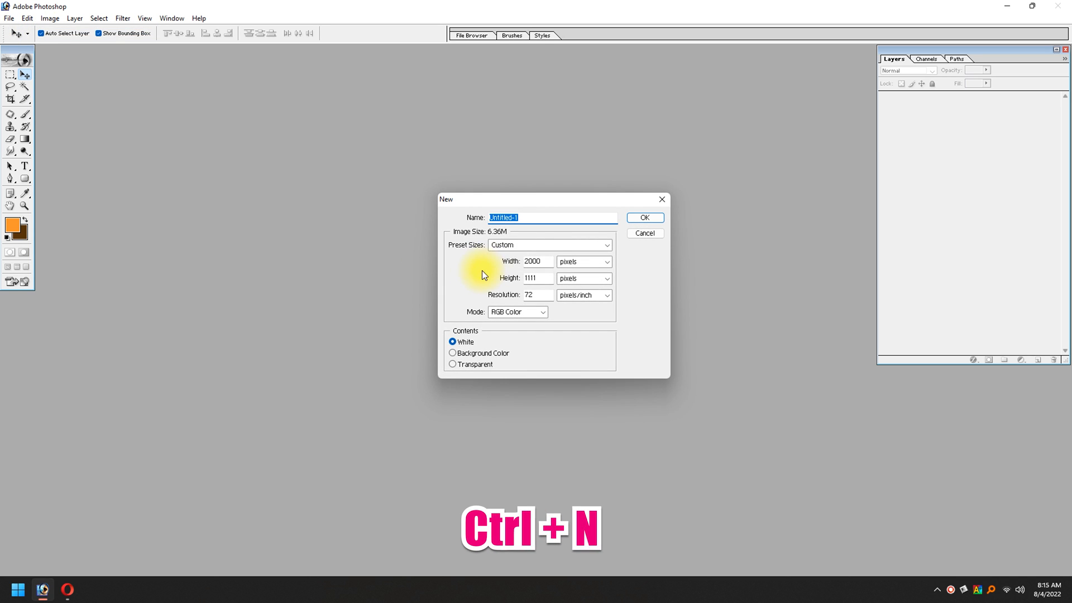
left_click(586, 262)
left_click(581, 284)
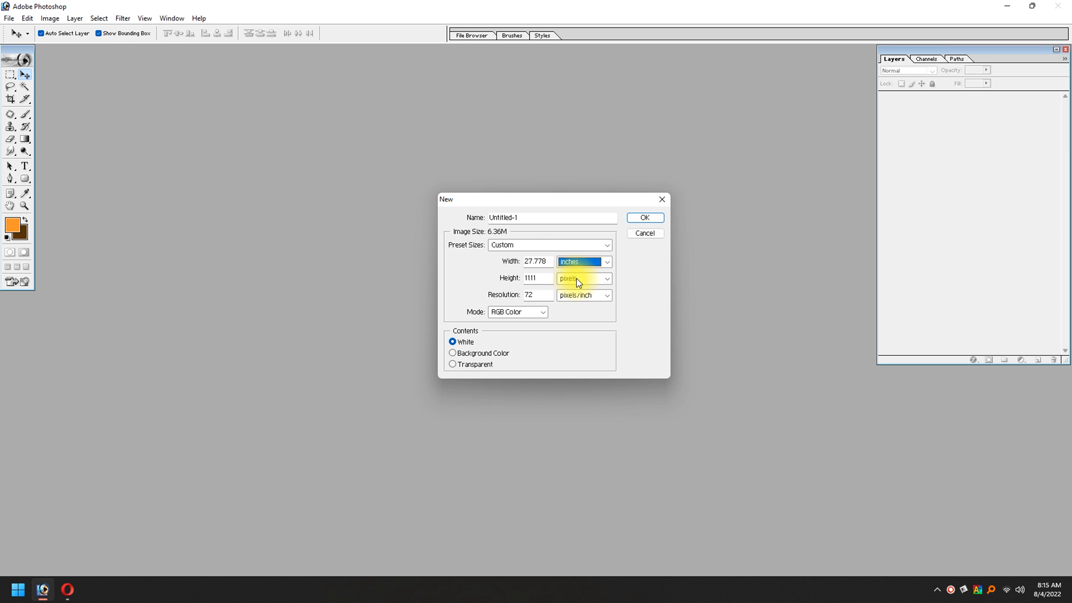
left_click(516, 248)
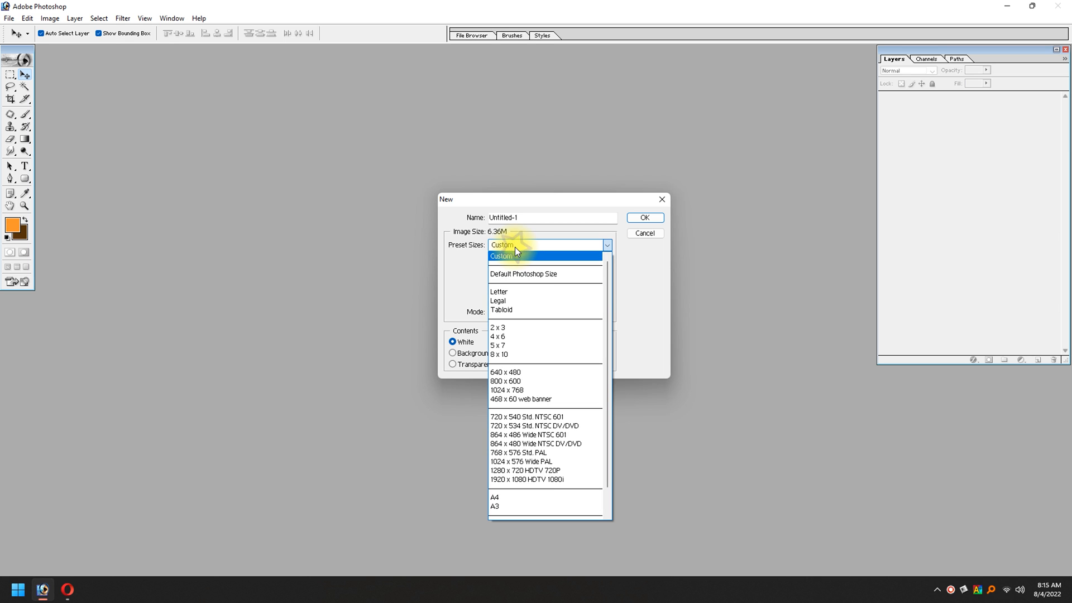
left_click(498, 328)
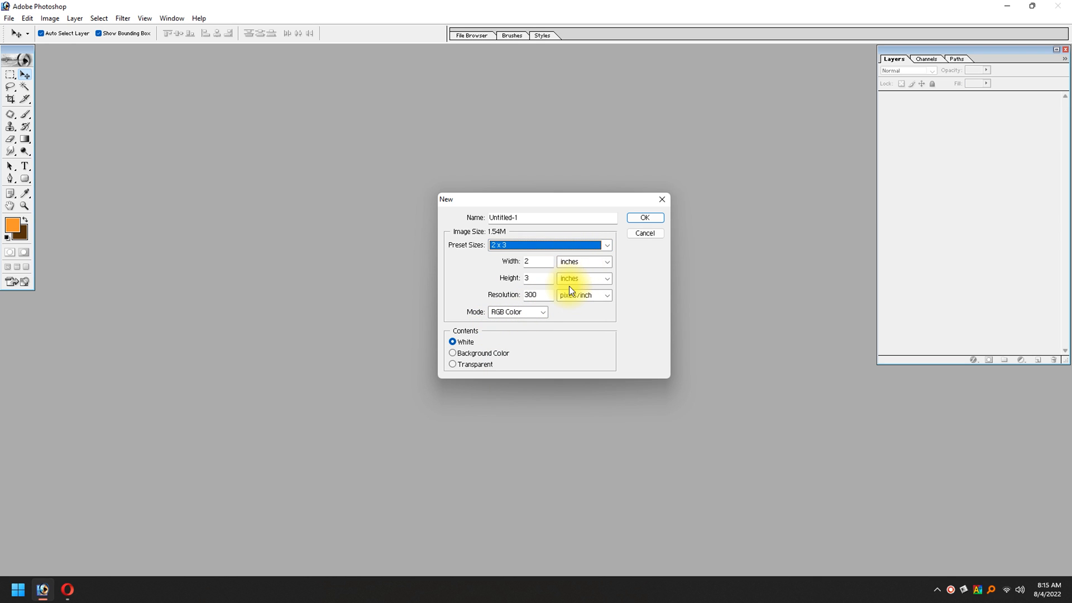
Step: Set the new document to 3.5 inches wide, 2 inches high and 1000 pixels/inch, and create it
double_click(540, 261)
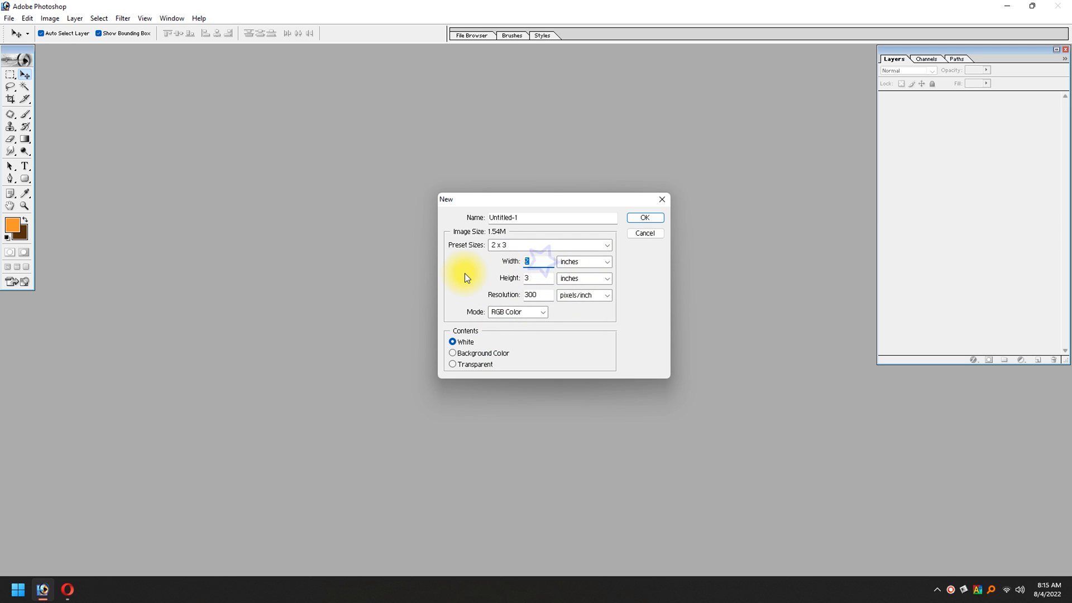
type("3.5")
key("Tab")
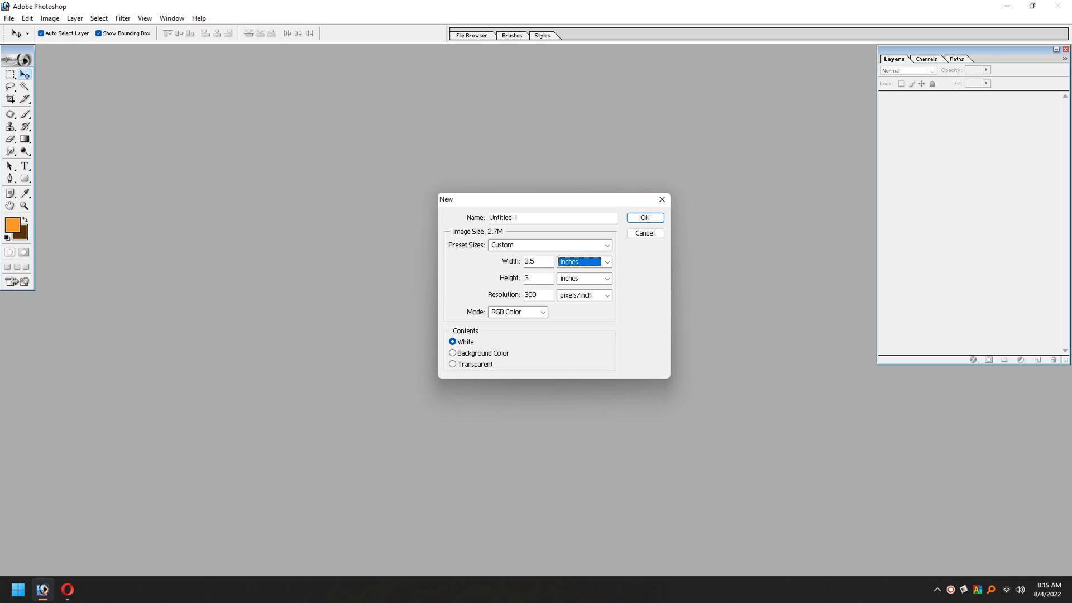
key("Tab")
type("2")
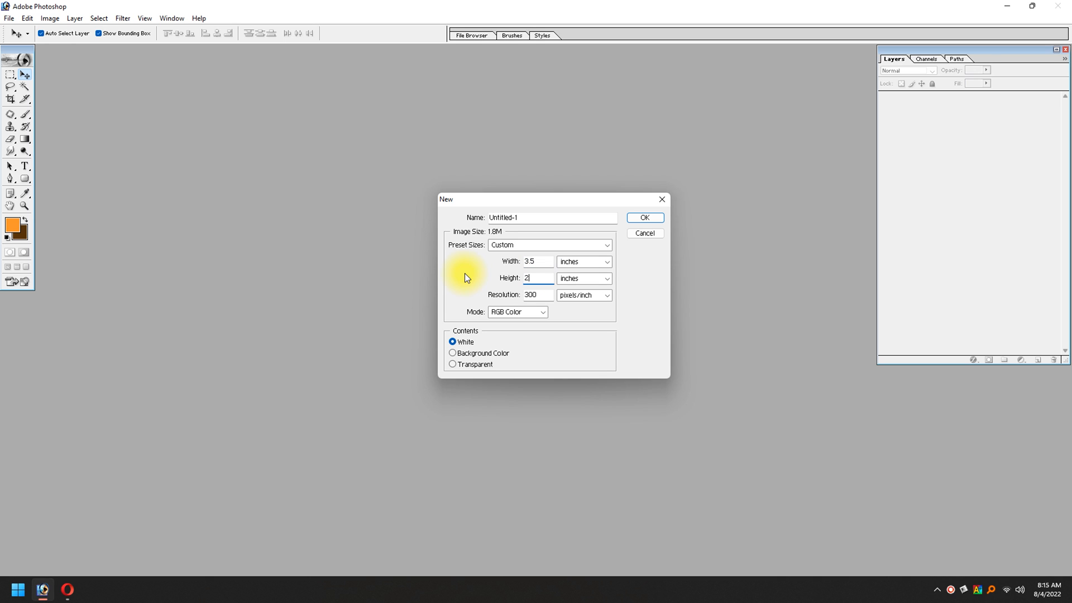
key("Tab")
key("Tab")
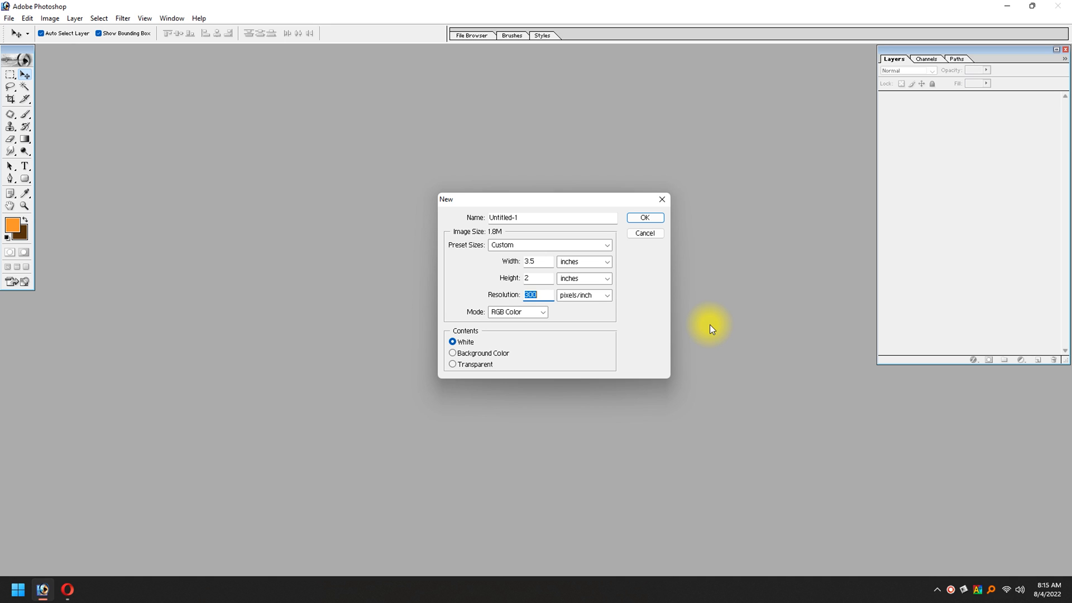
type("1000")
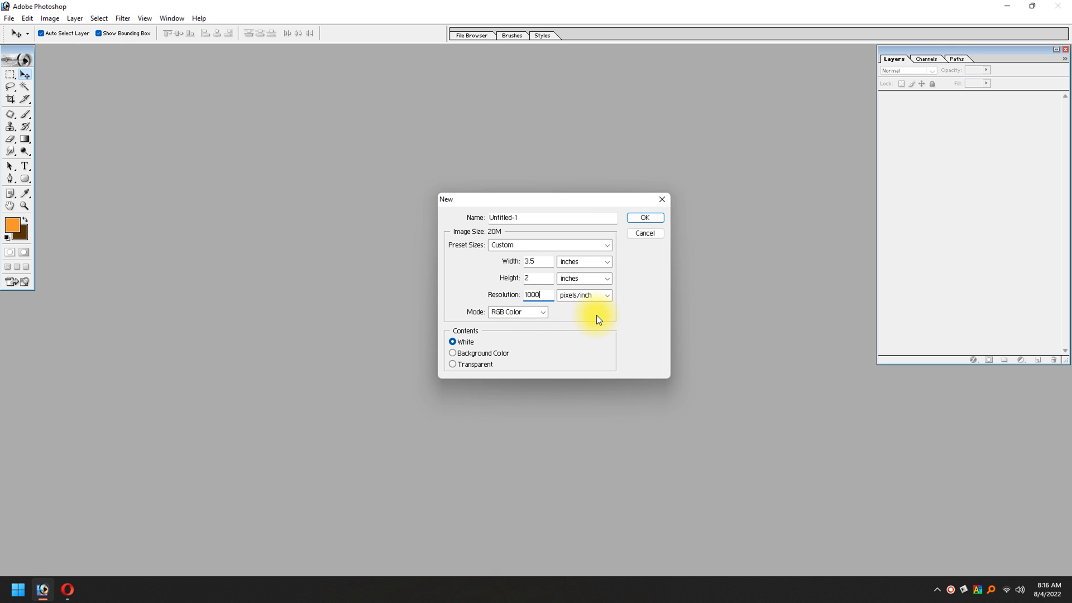
left_click_drag(568, 200, 533, 207)
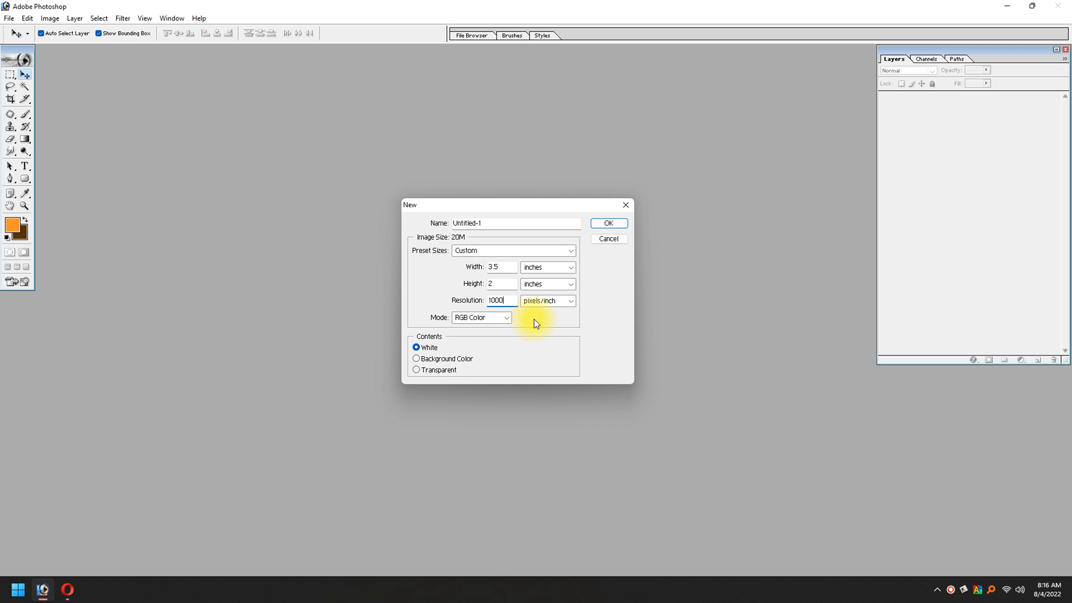
left_click_drag(538, 209, 553, 220)
left_click(623, 235)
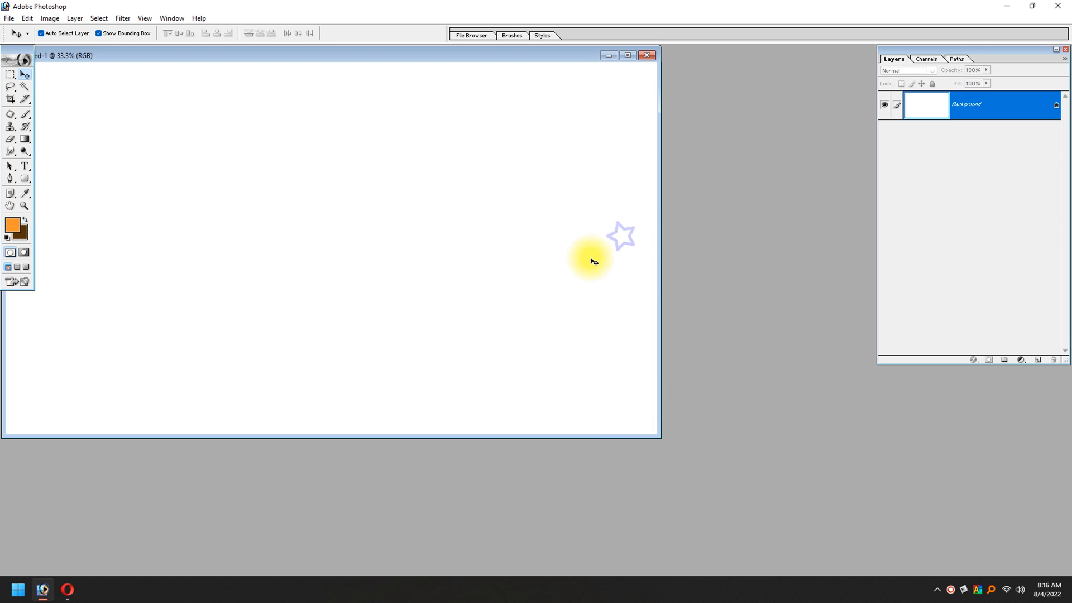
Step: Maximise the blank document and save it as the Photoshop file "My Card" in the Visiting Card folder on the Desktop
left_click(634, 56)
key("ctrl+s")
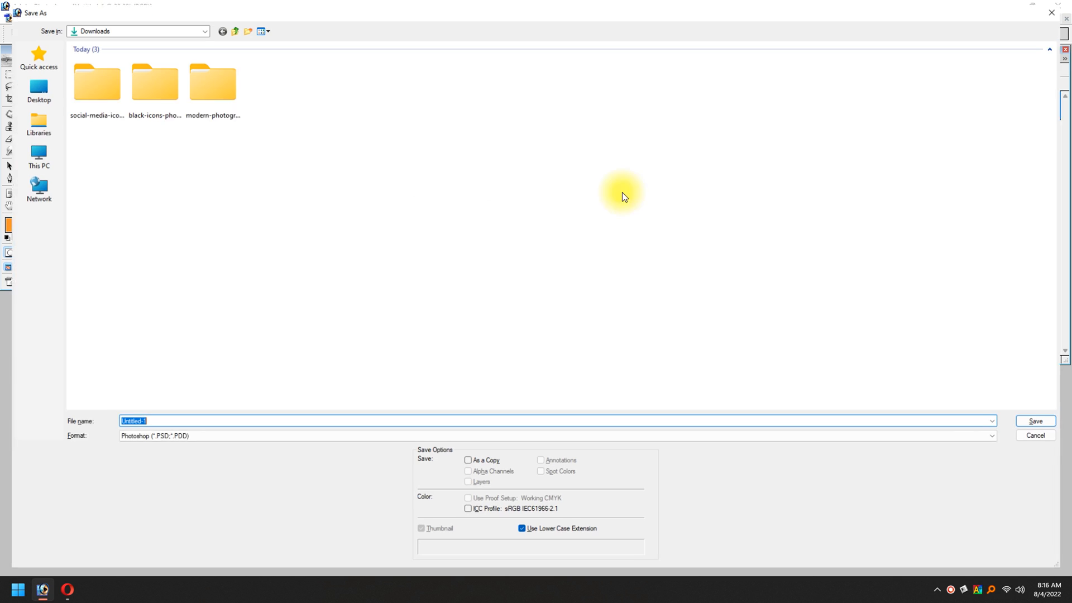
left_click(45, 87)
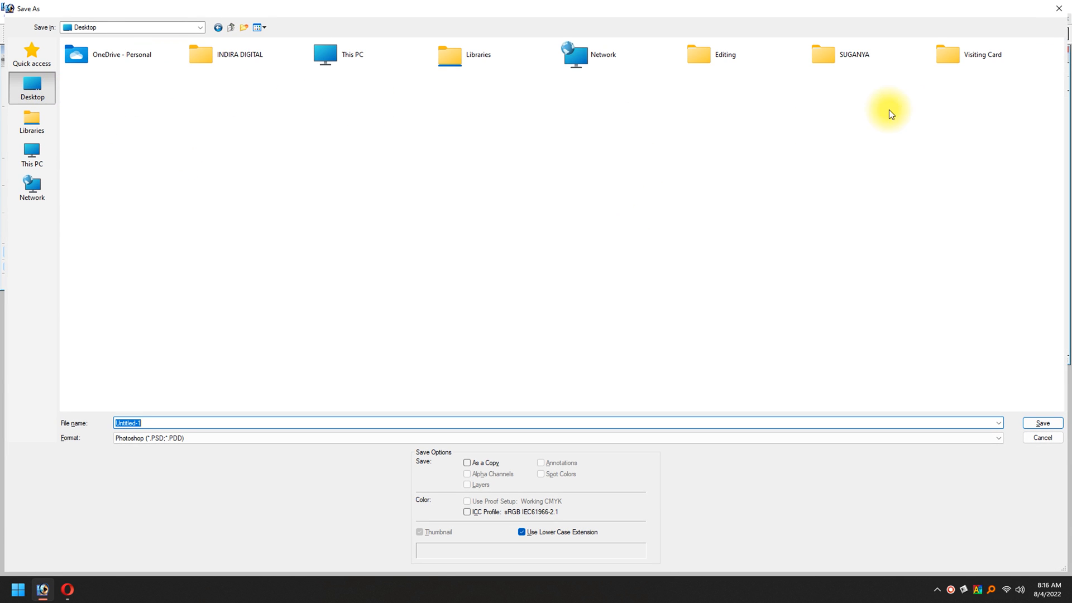
double_click(973, 58)
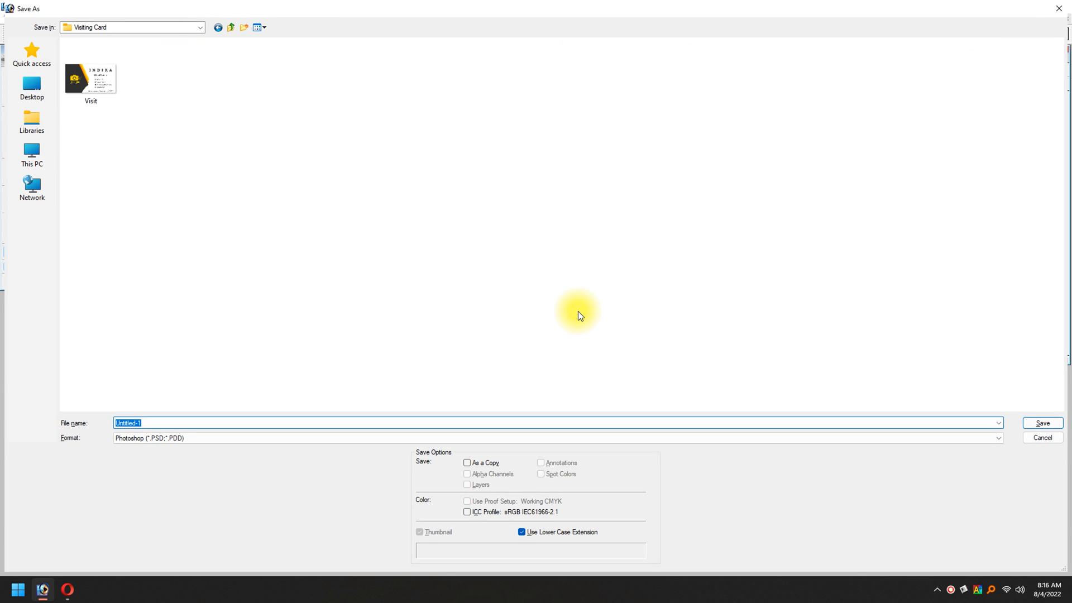
type("My Card")
key("Return")
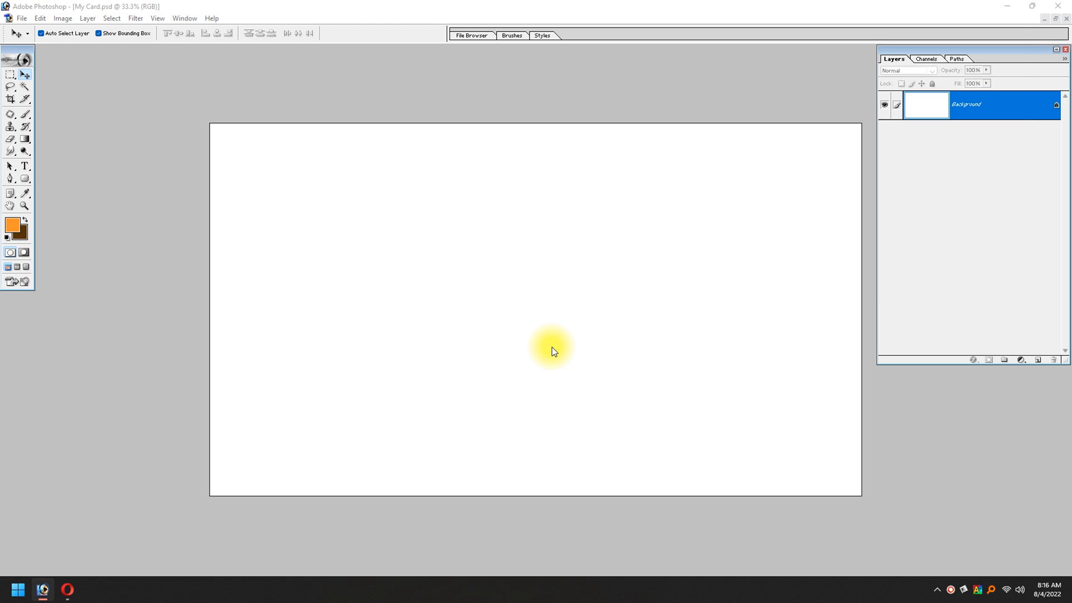
Step: Open the reference design Visit.psd and move its window so it overlaps the blank card
key("ctrl+o")
double_click(166, 82)
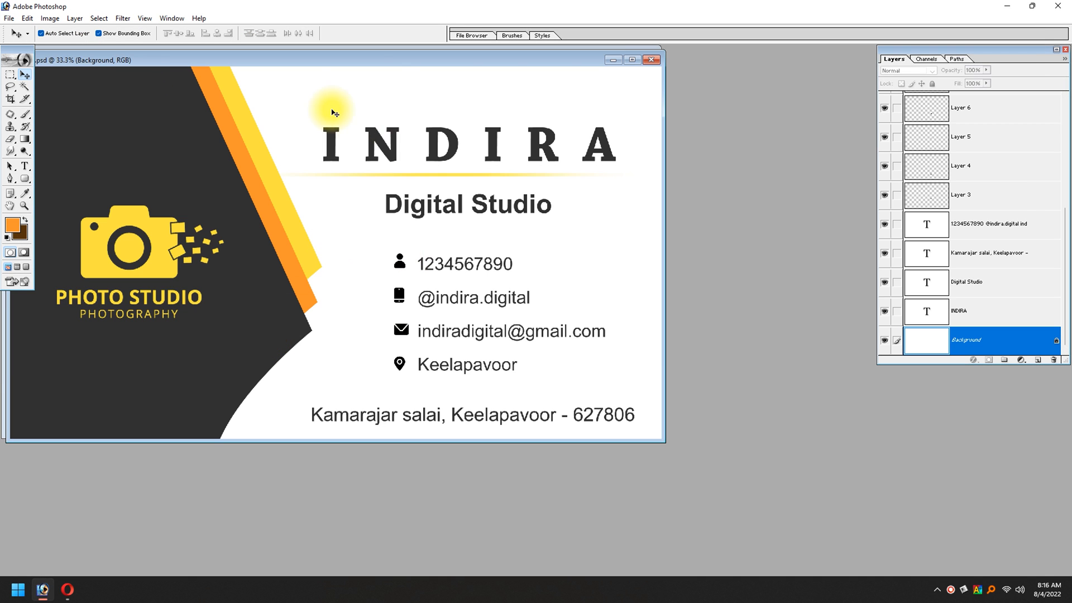
left_click_drag(290, 62, 715, 245)
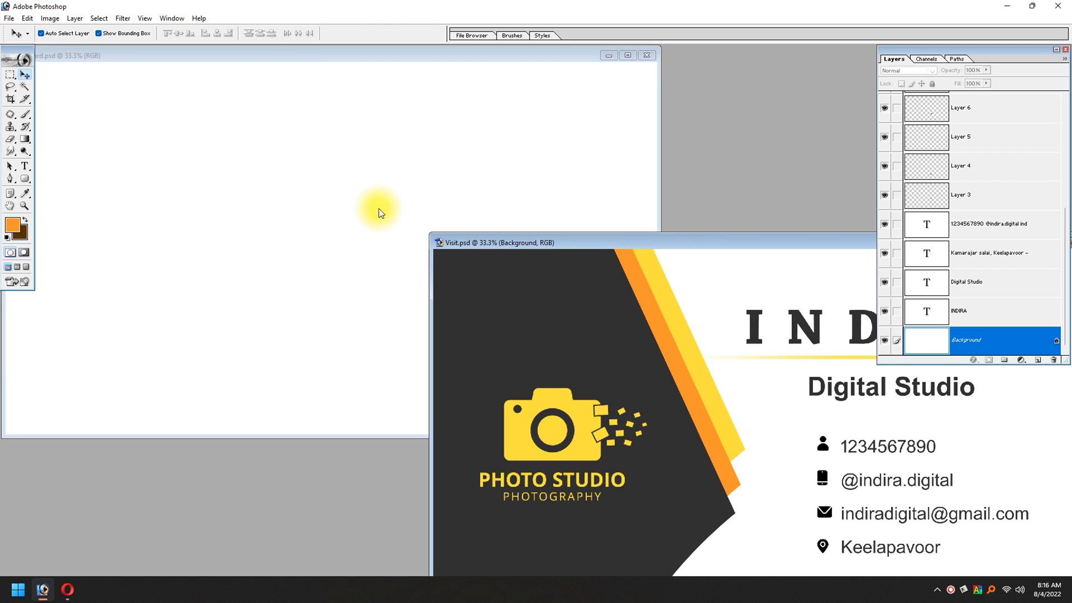
left_click_drag(635, 243, 407, 199)
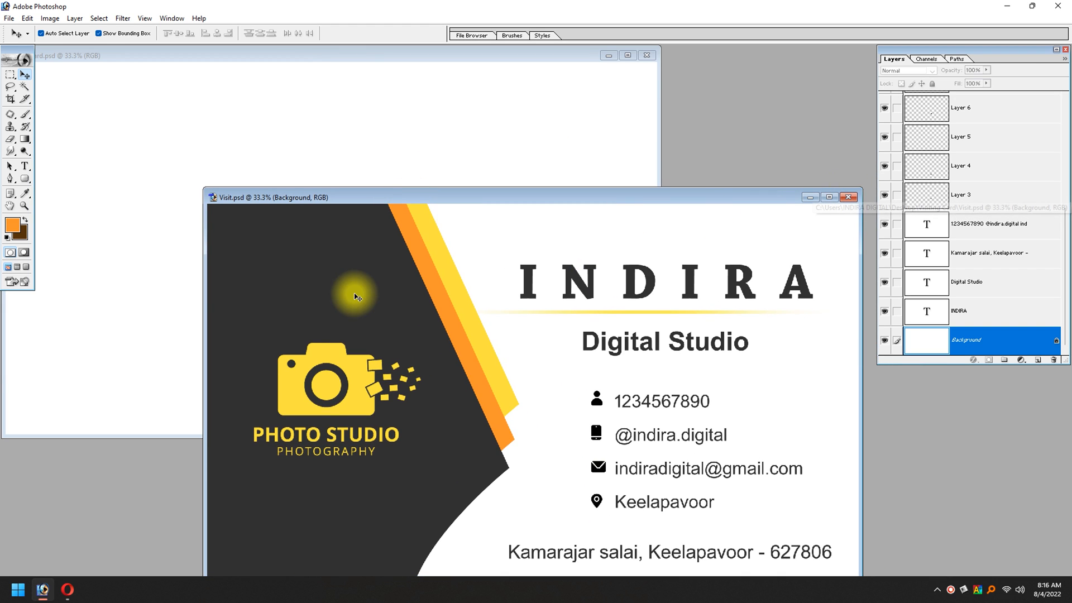
Step: Set the foreground colour to the dark grey 313131 sampled from the reference card's dark area
left_click(12, 224)
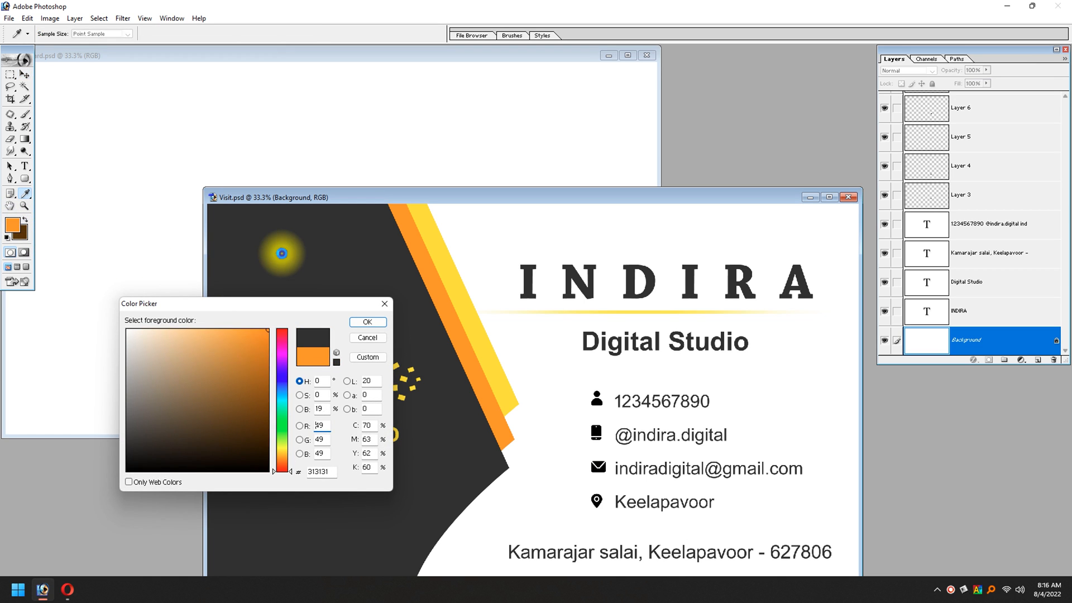
left_click(283, 245)
key("Return")
key("v")
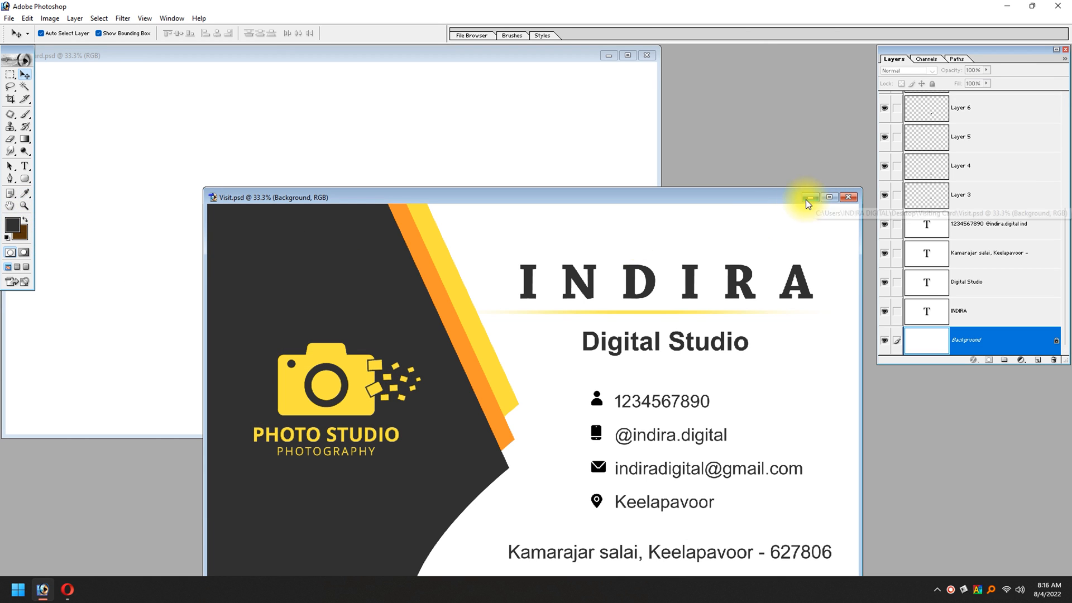
Step: Minimise Visit.psd and maximise the blank My Card document
left_click(806, 198)
left_click_drag(521, 54, 656, 106)
left_click(764, 106)
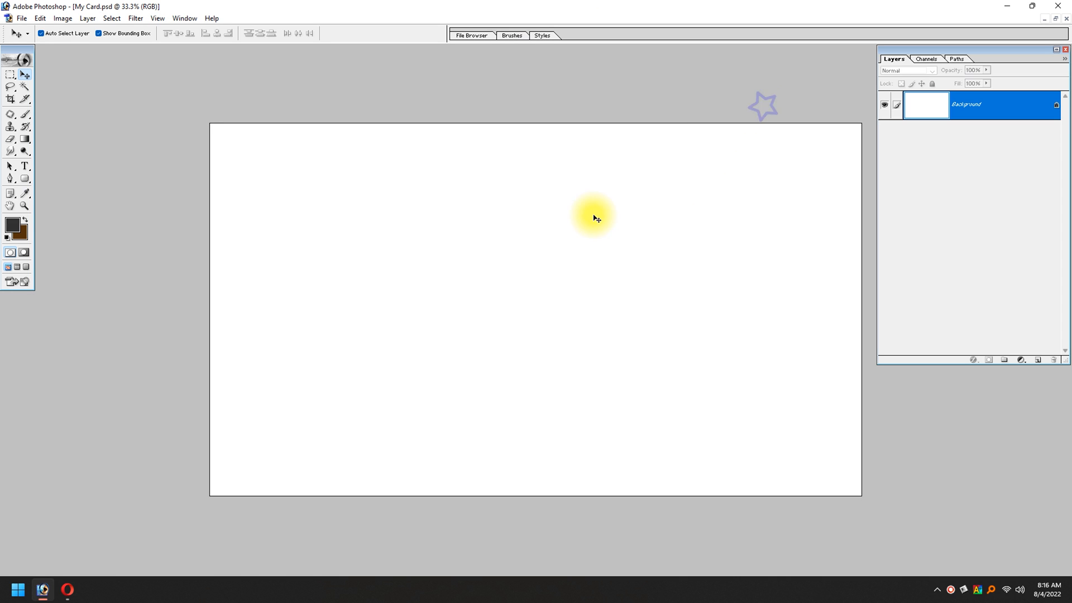
Step: Begin a shape layer with the Pen tool, placing its first anchor about a third of the way along the card's upper edge
key("p")
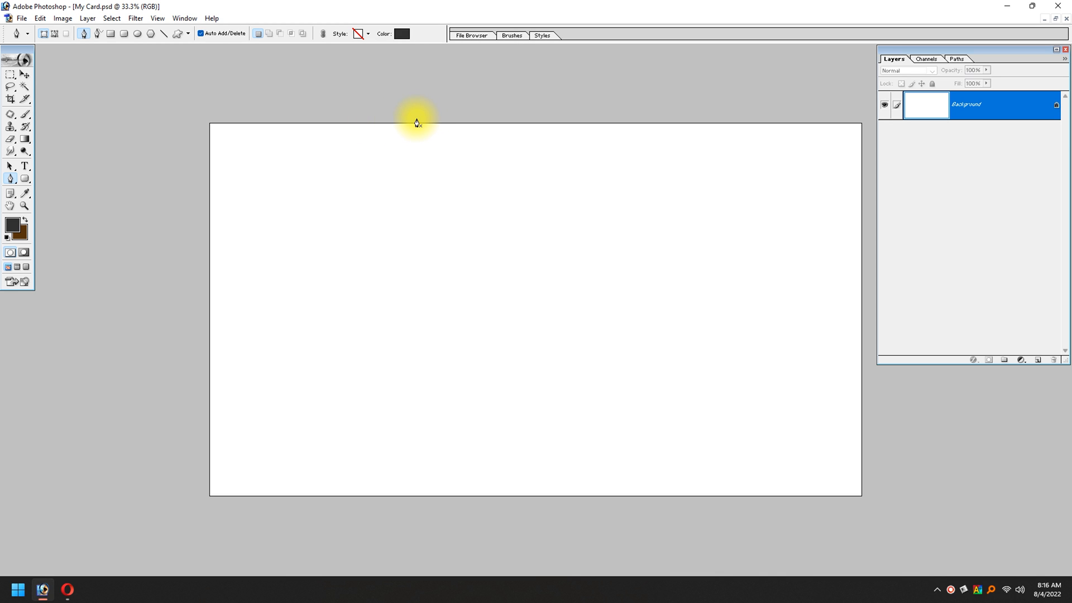
left_click(43, 35)
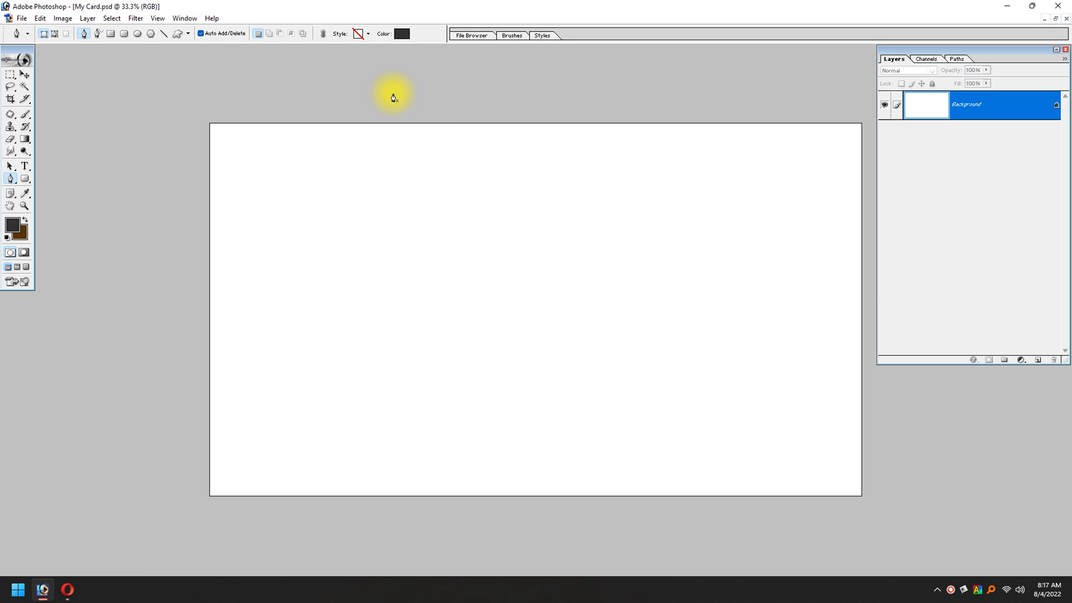
left_click(417, 119)
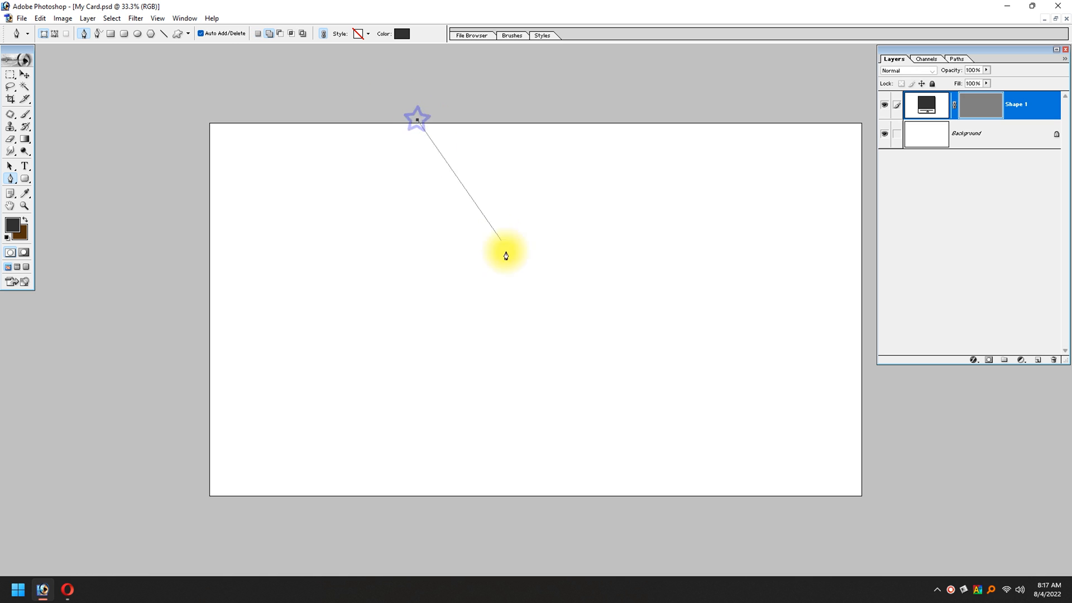
left_click(494, 341)
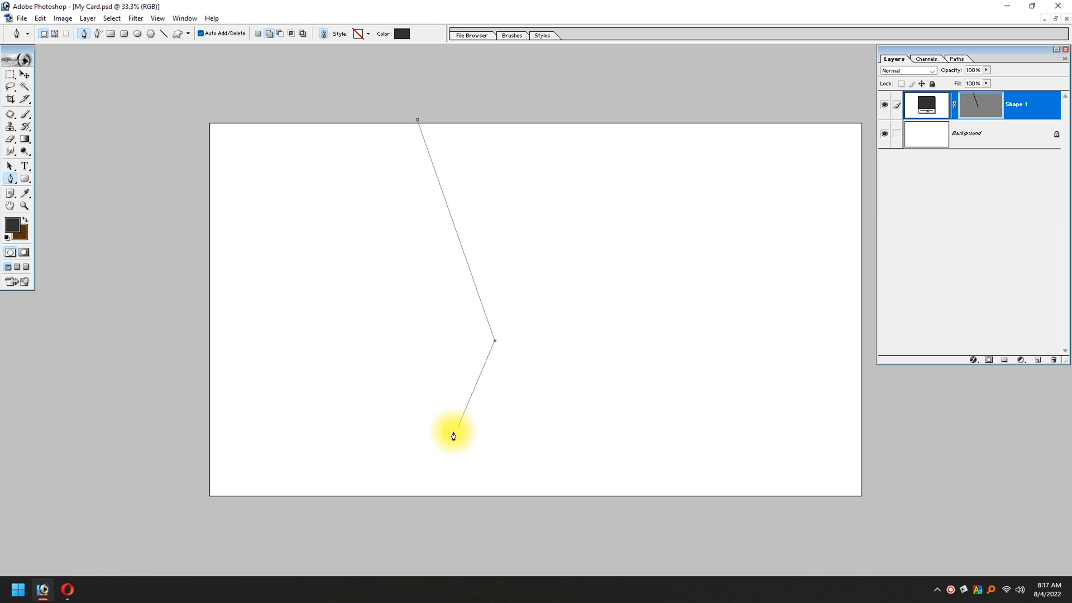
left_click_drag(374, 508, 359, 566)
key("ctrl+alt+z")
key("ctrl+alt+z")
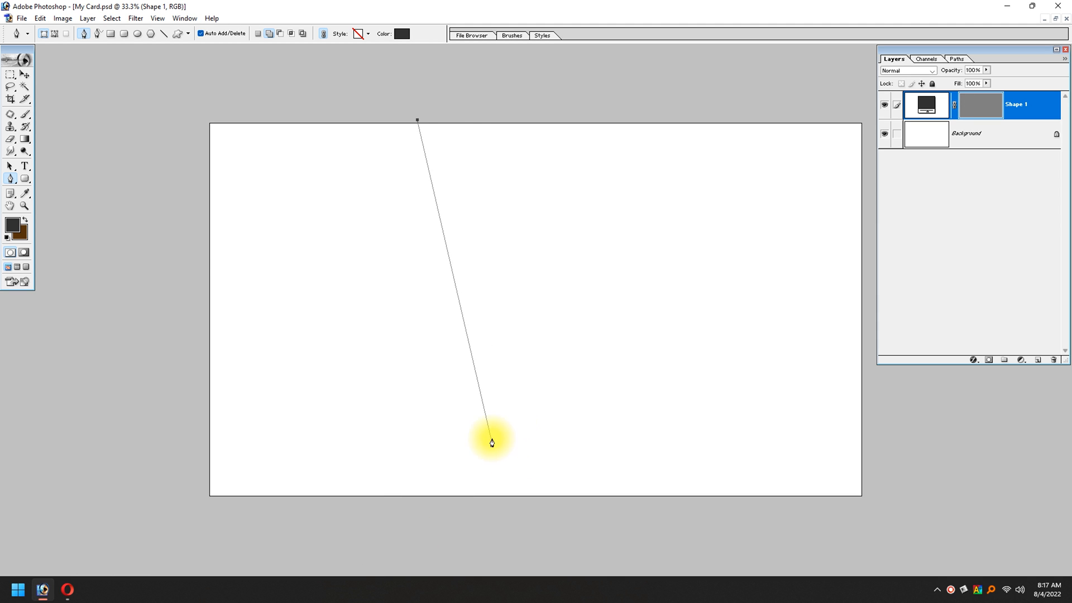
Step: Add the shape's corner anchor slightly left of the card's centre, about two-thirds of the way down
left_click(494, 372)
left_click_drag(405, 496, 404, 542)
left_click_drag(244, 548, 237, 546)
left_click_drag(118, 490, 85, 434)
left_click_drag(114, 134, 118, 131)
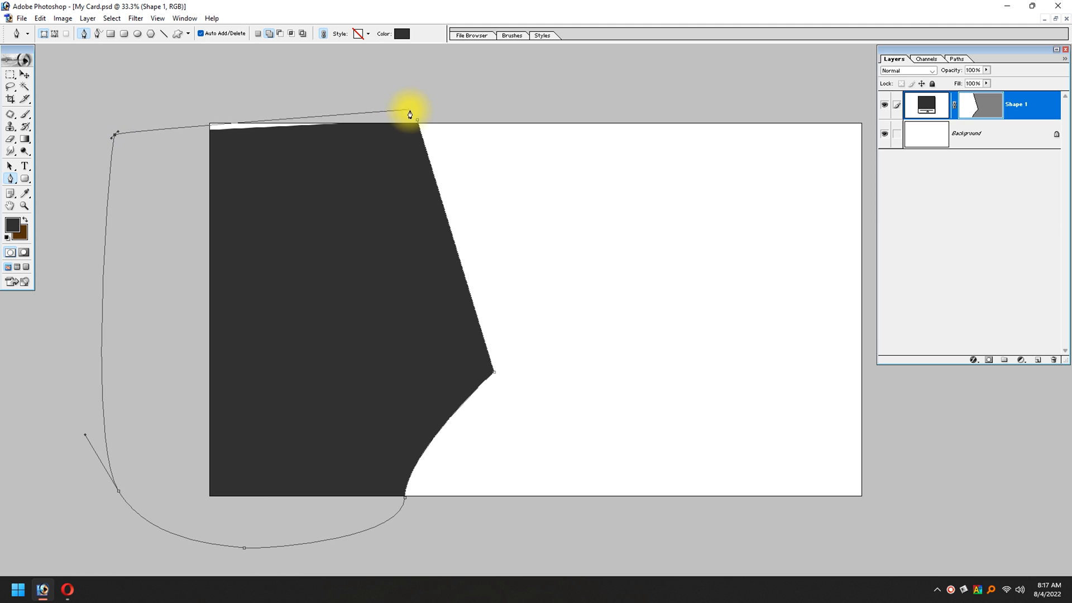
key("ctrl+alt+z")
key("ctrl+alt+z")
key("ctrl+alt+z")
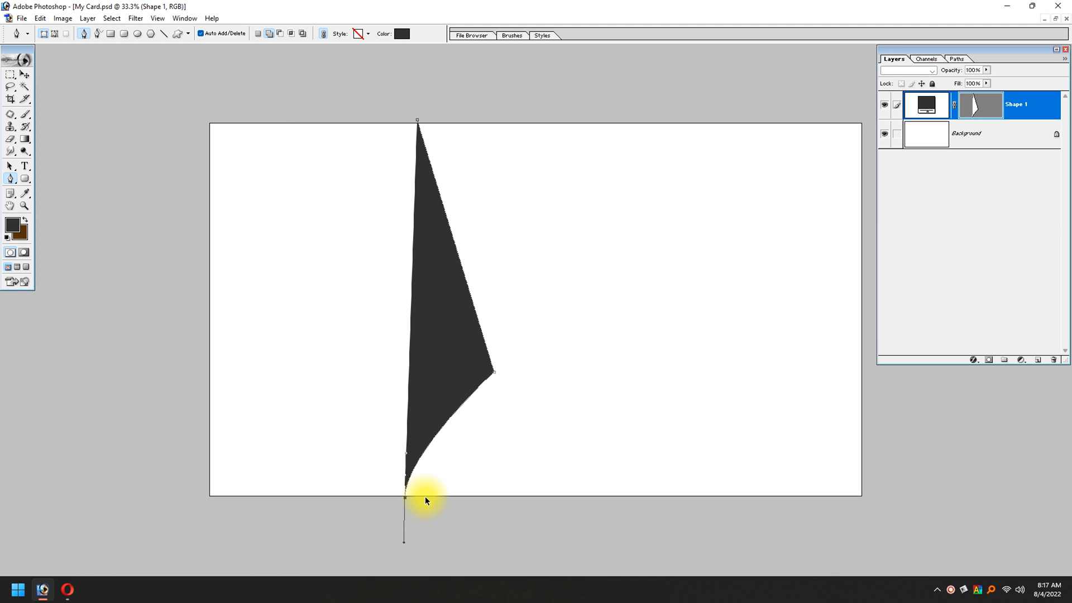
key("ctrl+alt+z")
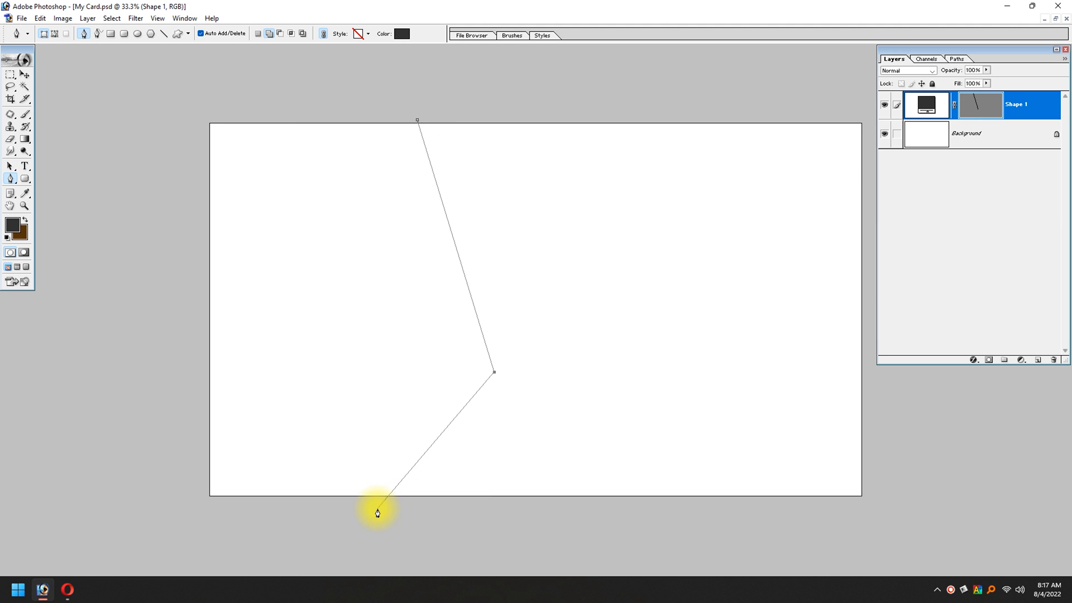
Step: Complete the dark grey shape with a curve past the card's lower edge and a closed outline around the outside of its left side
key("ctrl+minus")
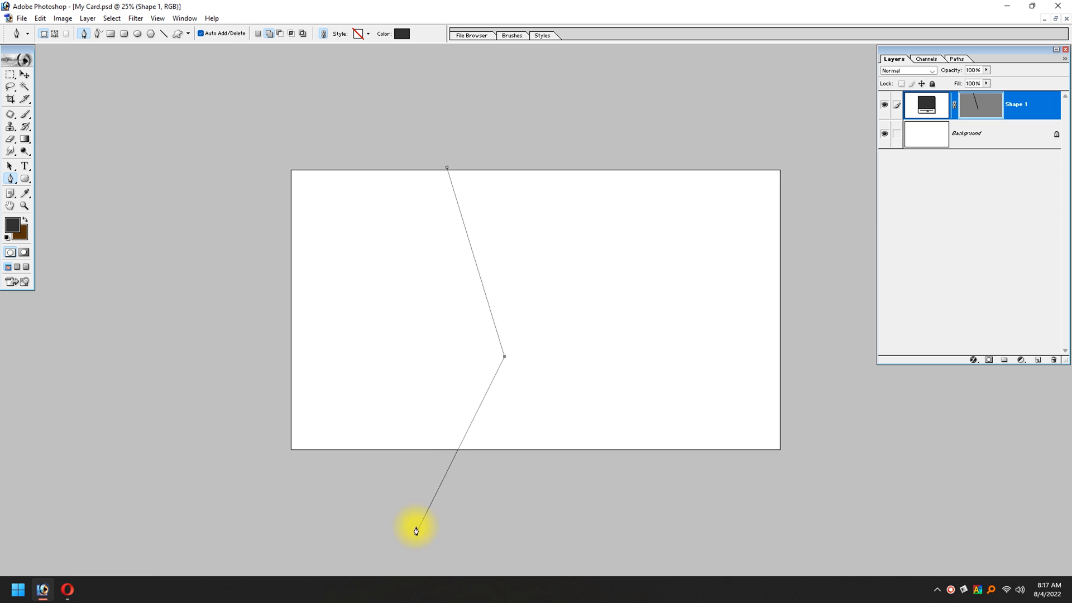
left_click_drag(398, 481, 376, 544)
left_click(156, 535)
left_click(104, 117)
left_click(408, 77)
left_click(447, 166)
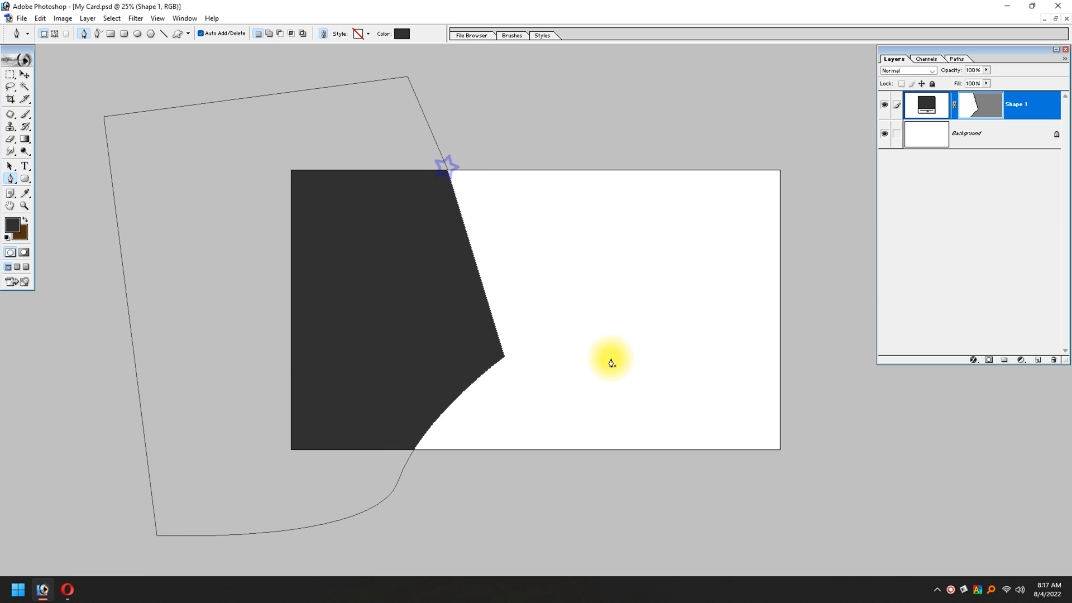
key("v")
left_click(759, 445)
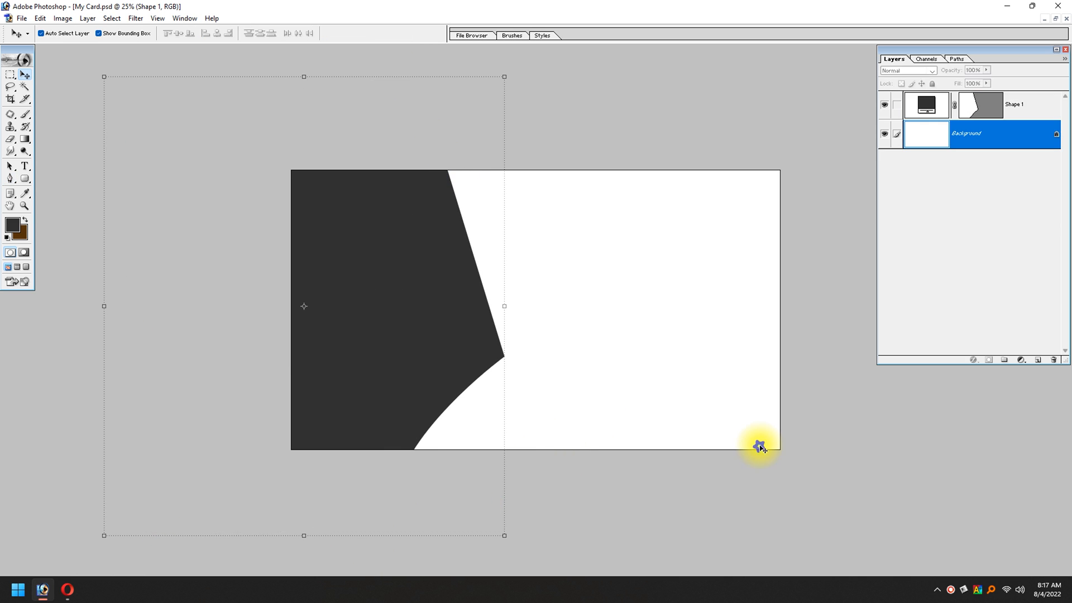
Step: Duplicate the dark grey shape layer
left_click(472, 337)
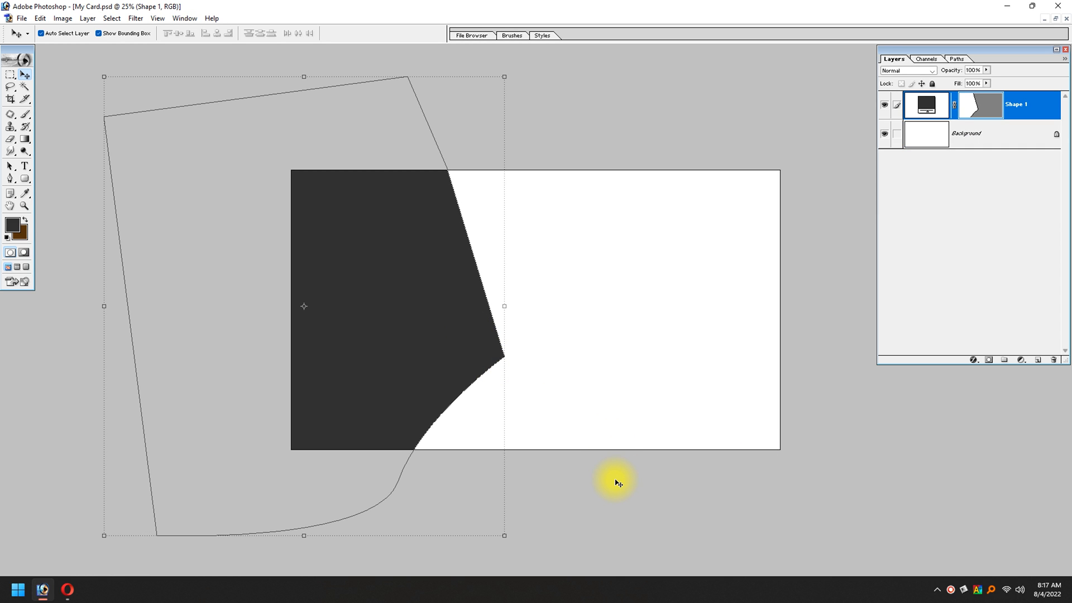
key("ctrl+j")
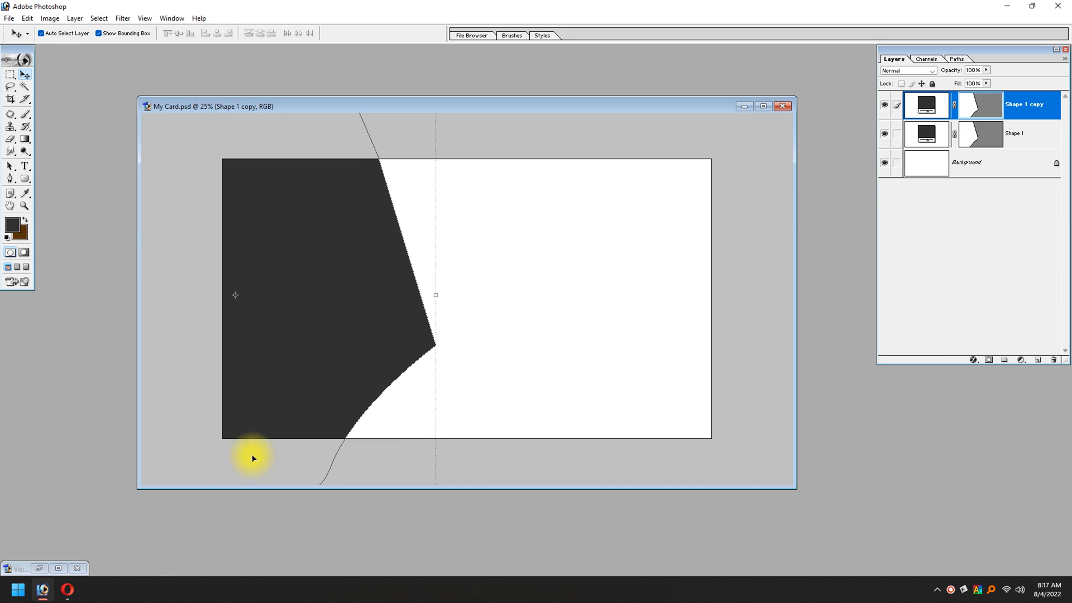
Step: Set the foreground colour to the orange sampled from the diagonal stripe in Visit.psd
left_click(49, 564)
left_click_drag(531, 199, 562, 301)
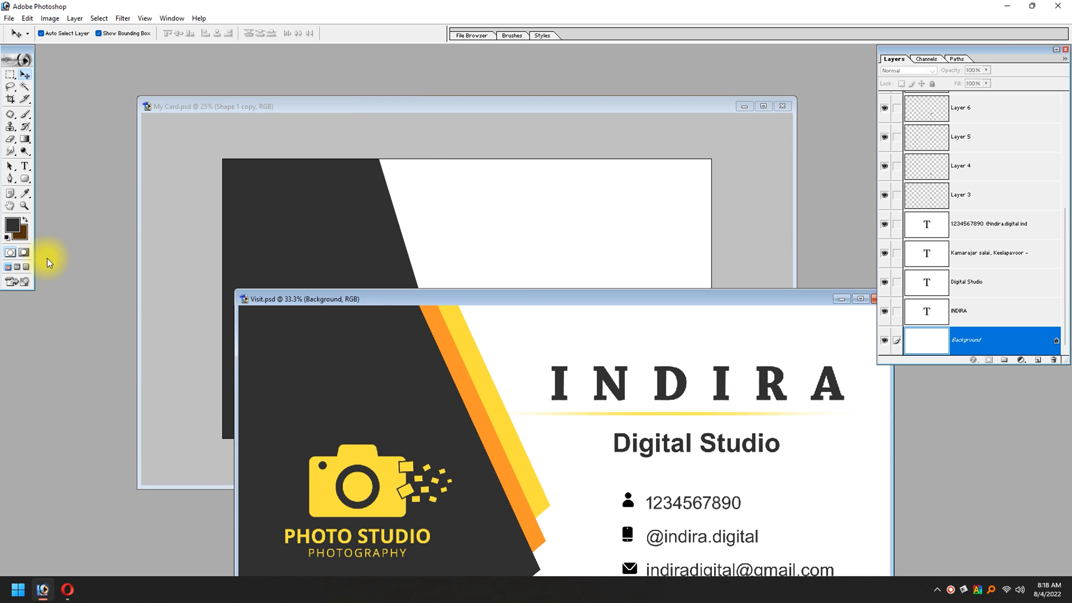
left_click(13, 225)
left_click(455, 359)
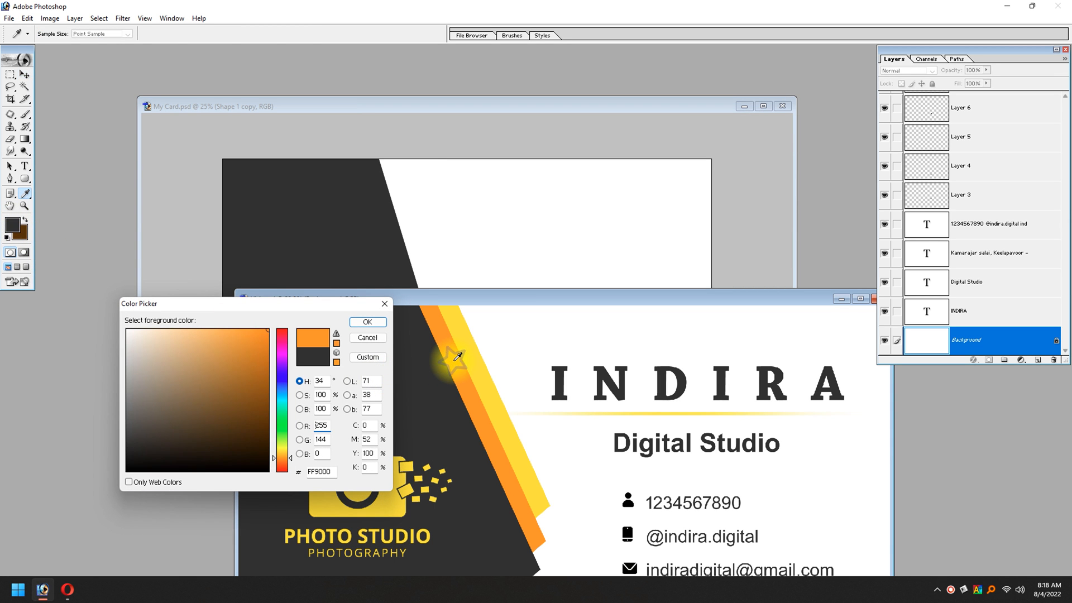
key("Return")
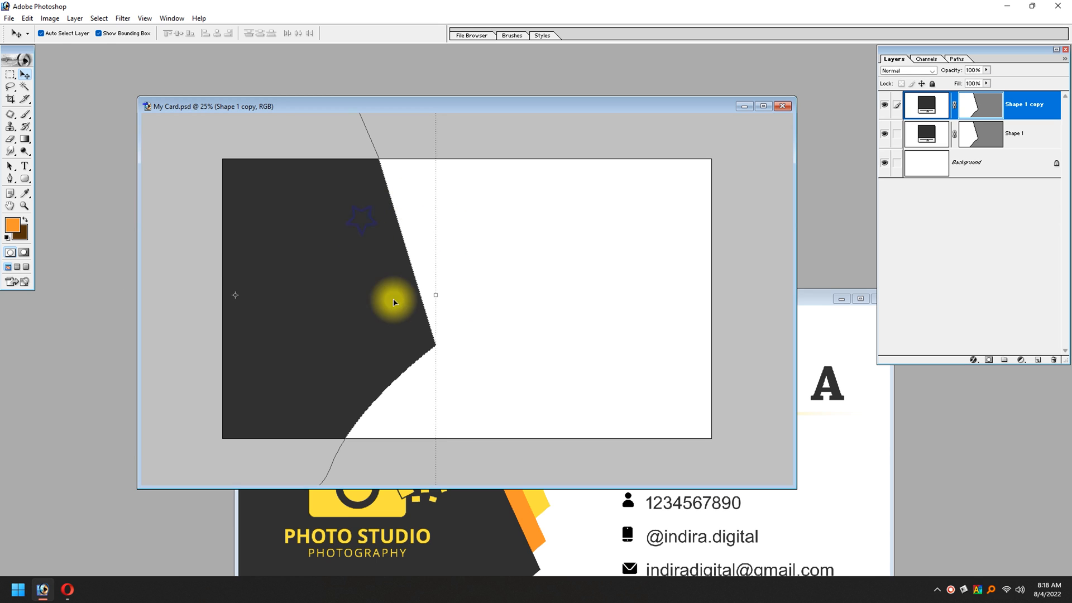
Step: Fill the duplicated shape in My Card.psd with the orange foreground colour
right_click(385, 258)
key("shift+alt+BackSpace")
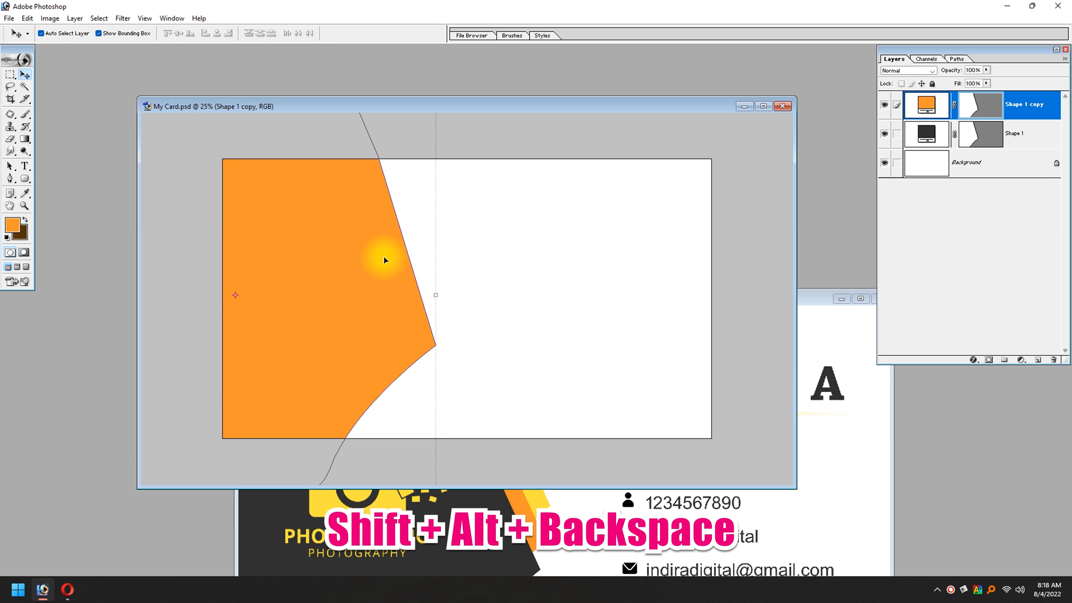
key("ctrl+z")
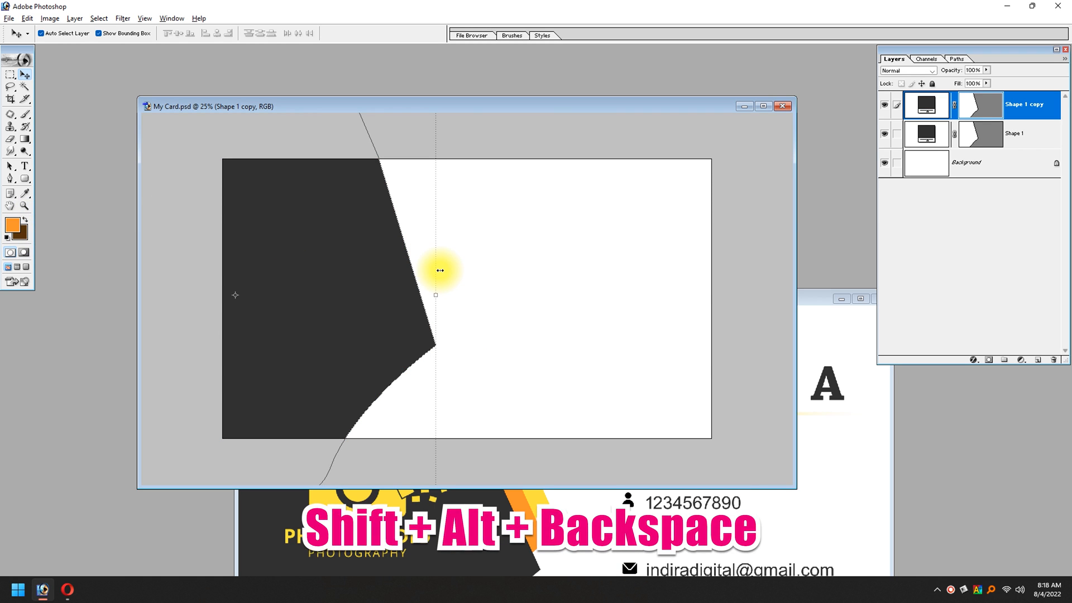
key("shift+alt+BackSpace")
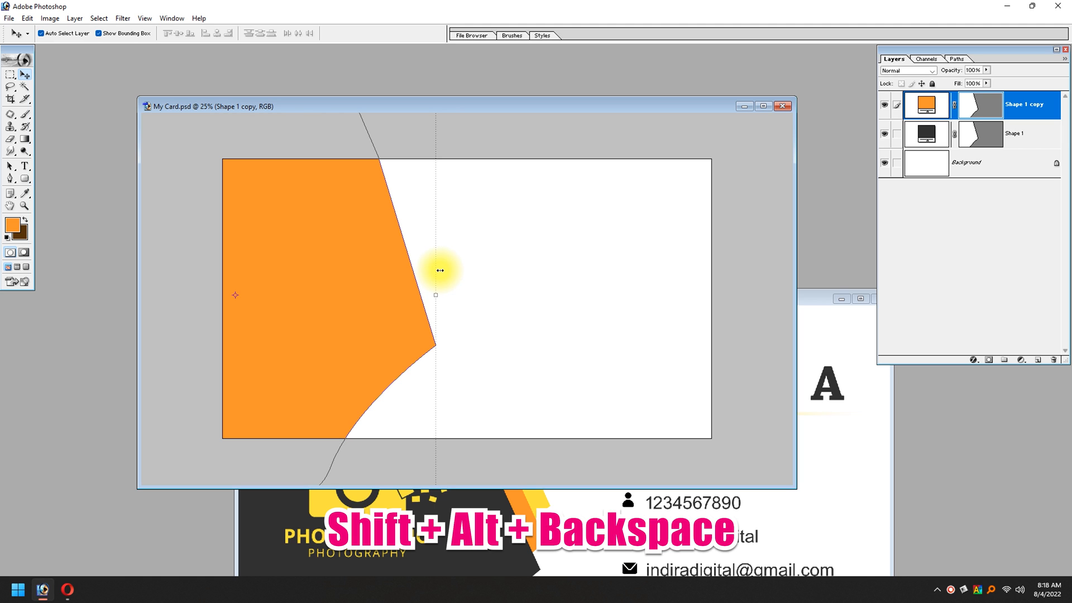
Step: Shift the orange shape slightly to the right and place its layer directly beneath the dark grey shape
key("shift+Right")
key("shift+Right")
key("shift+Right")
key("shift+Right")
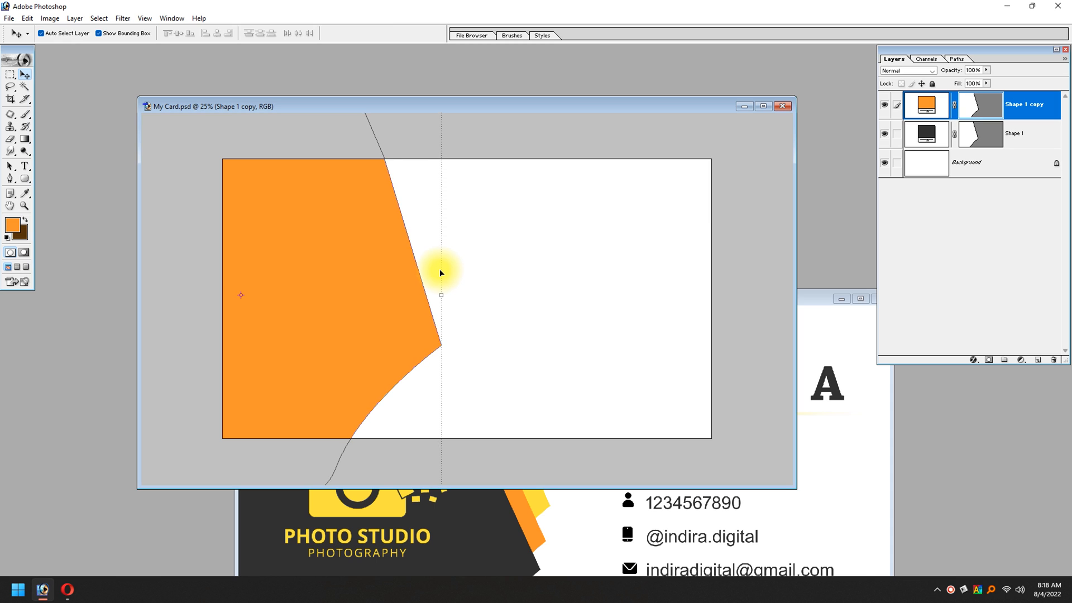
key("ctrl+bracketleft")
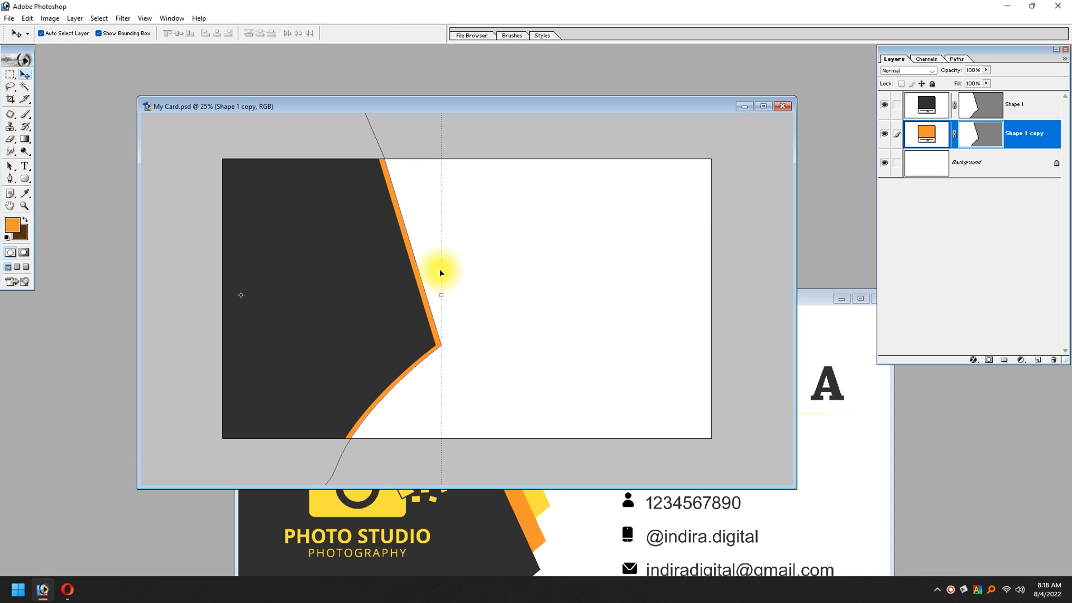
key("shift+Right")
key("shift+Right")
key("shift+Right")
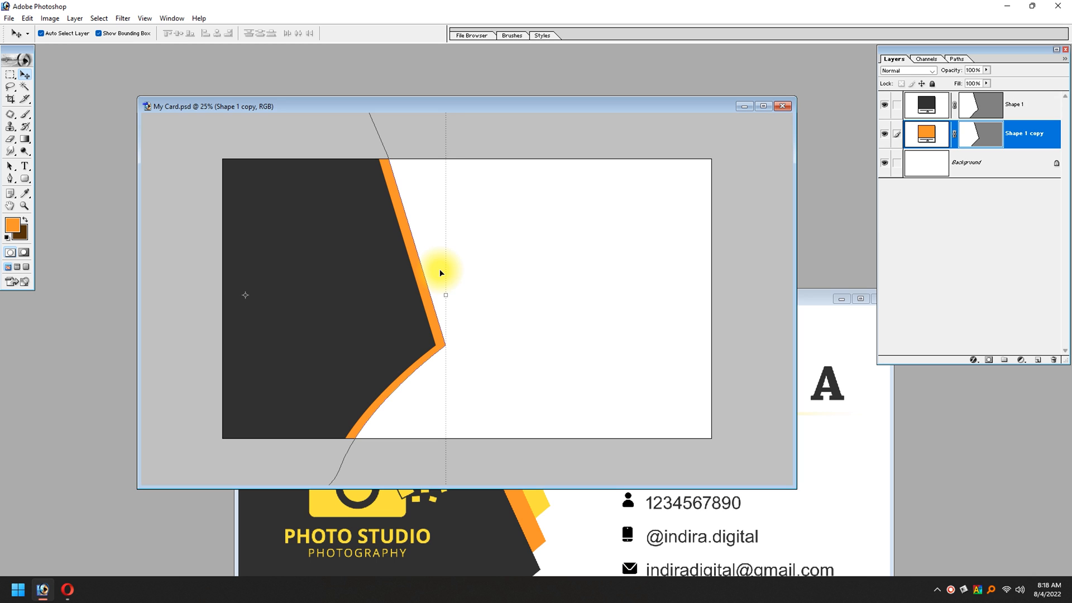
Step: Nudge the orange shape up and slightly left, leaving only an orange stripe along the dark shape's slanted edge
left_click(585, 494)
left_click(521, 219)
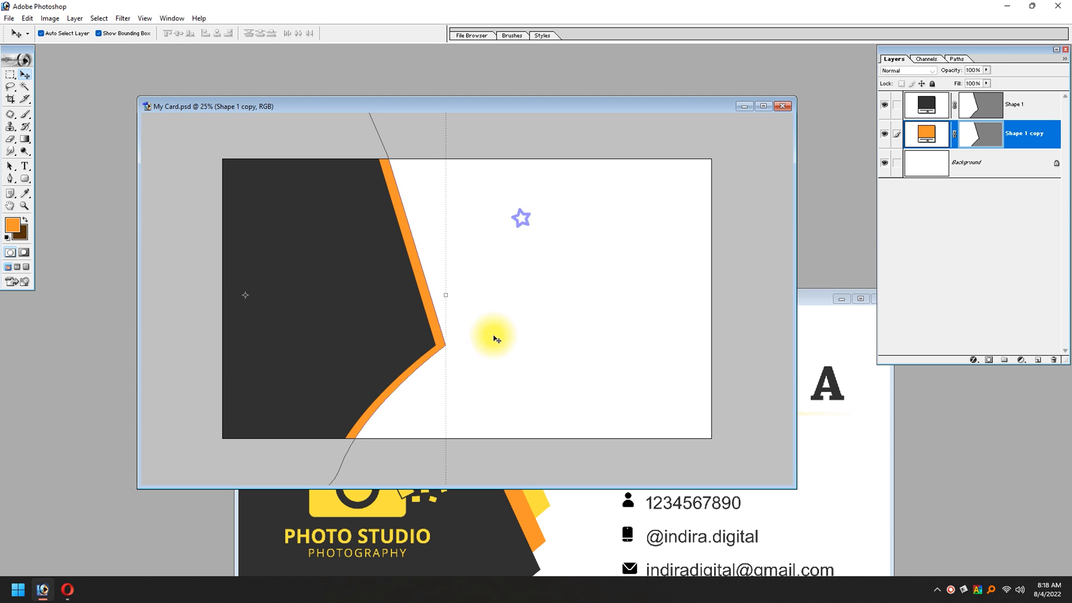
key("shift+Up")
key("shift+Up")
key("shift+Up")
key("shift+Up")
key("shift+Up")
key("shift+Up")
key("shift+Up")
key("shift+Up")
key("shift+Up")
key("shift+Up")
key("shift+Up")
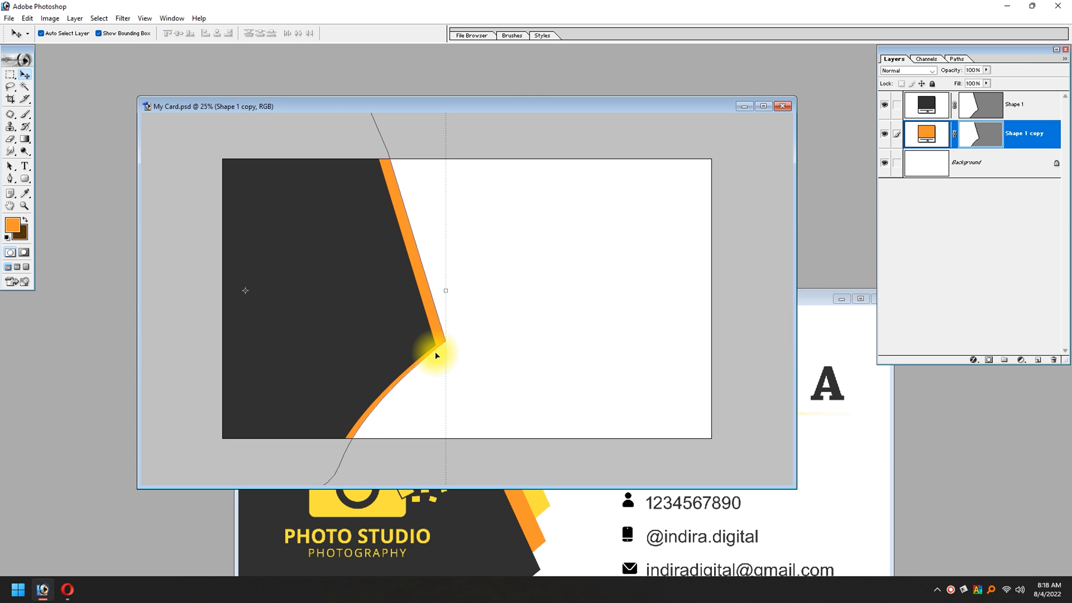
key("shift+Up")
key("shift+Up")
key("shift+Left")
key("shift+Left")
key("shift+Left")
key("shift+Up")
key("shift+Right")
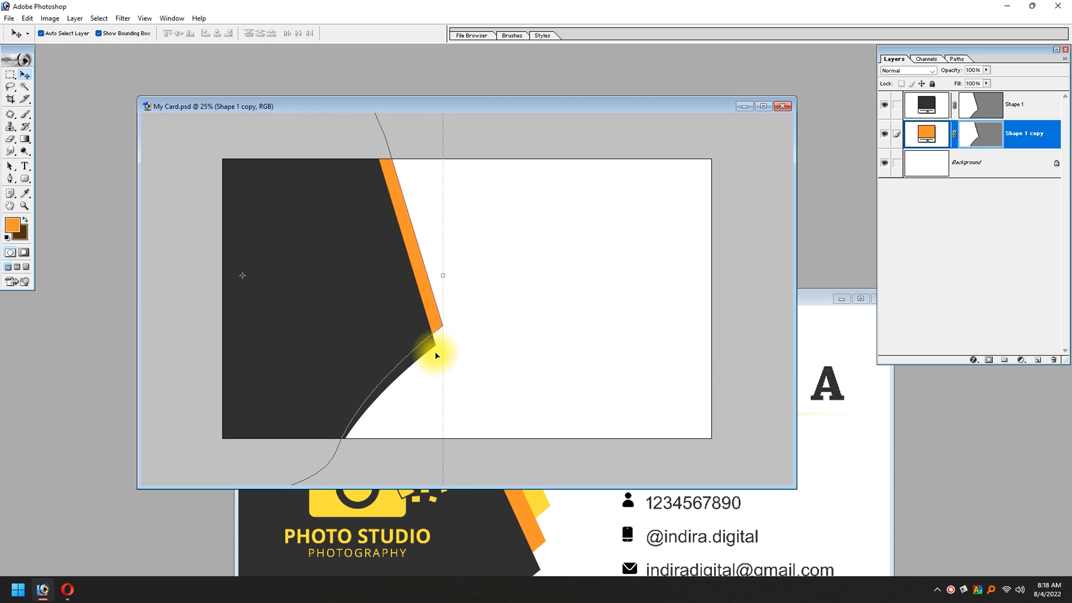
key("shift+Right")
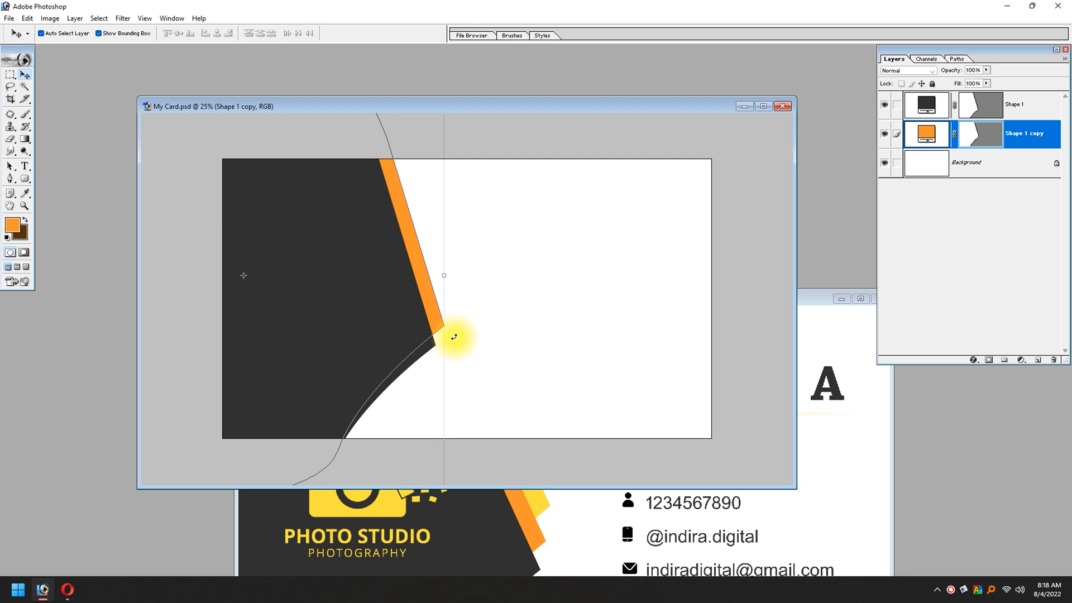
left_click(476, 339)
left_click(435, 304)
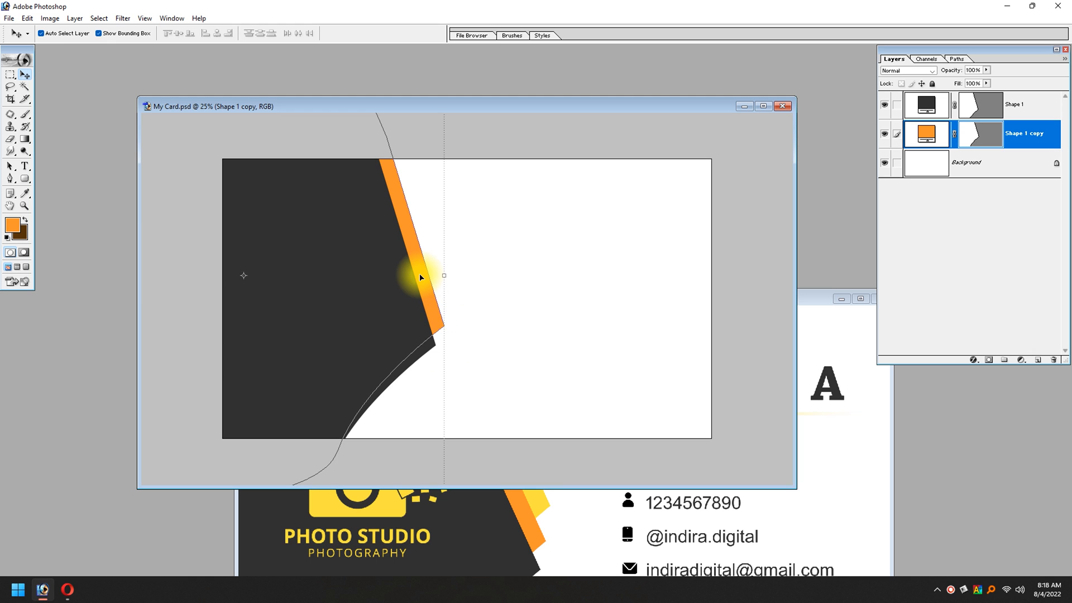
Step: Duplicate the orange shape layer and fill the copy with the yellow sampled from the outer stripe in Visit.psd
key("ctrl+j")
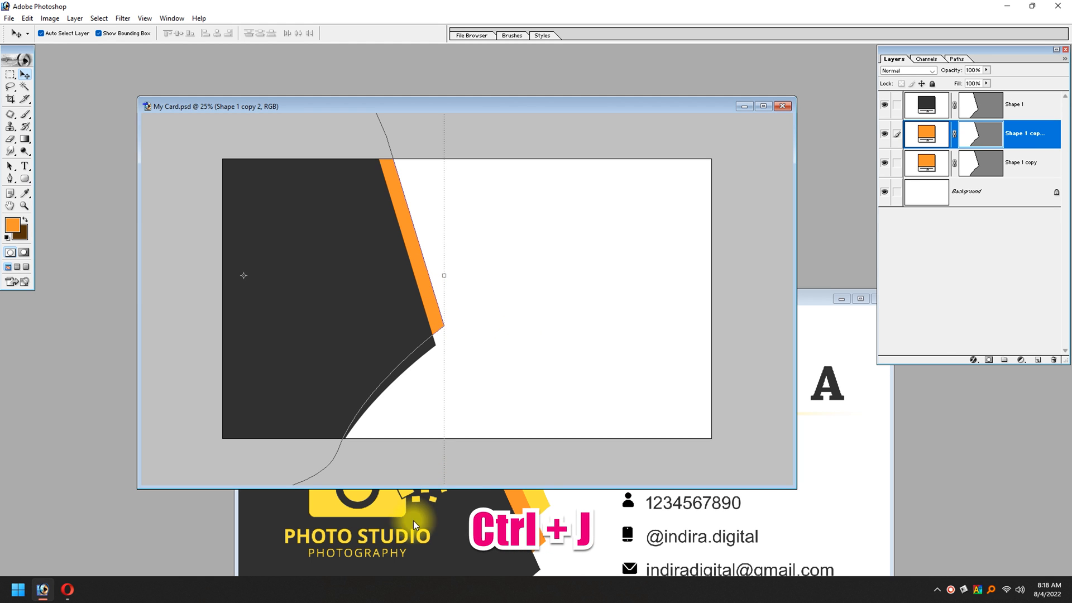
left_click(383, 531)
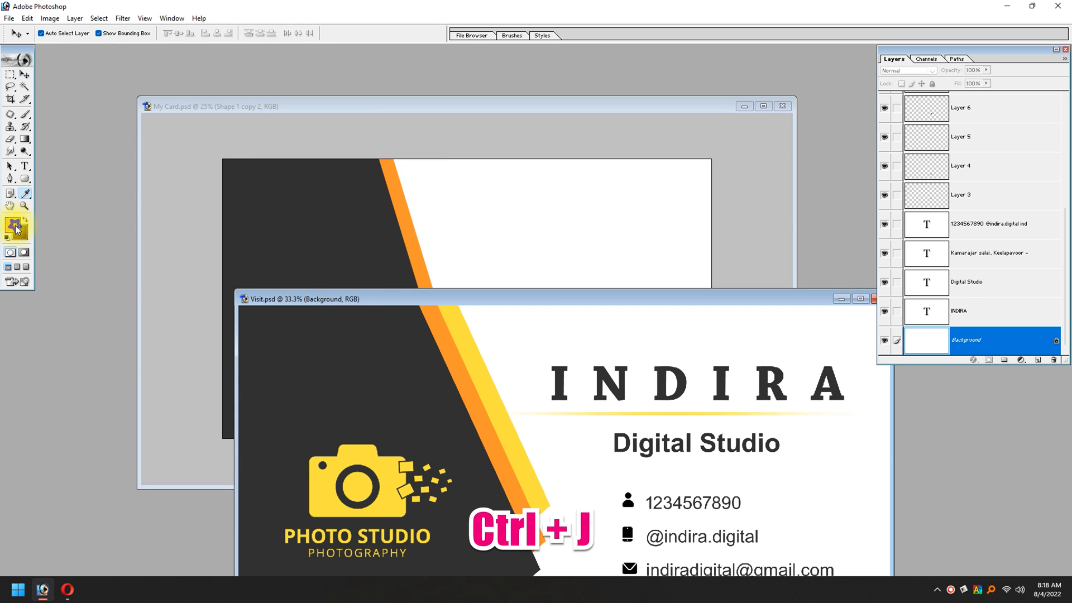
left_click(12, 225)
left_click(477, 370)
key("Return")
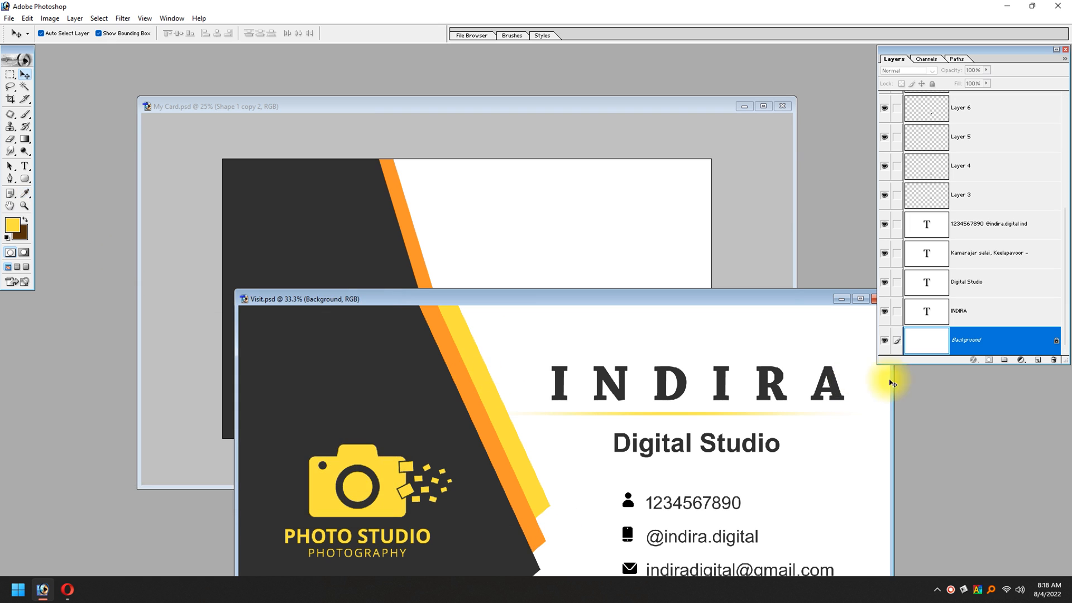
left_click(841, 298)
key("f")
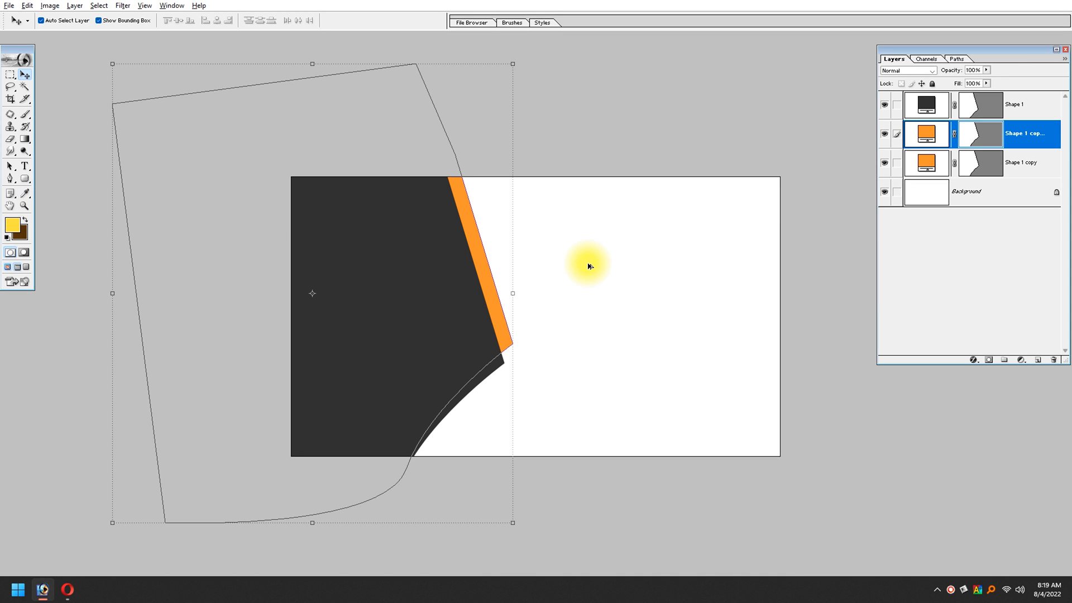
key("shift+alt+BackSpace")
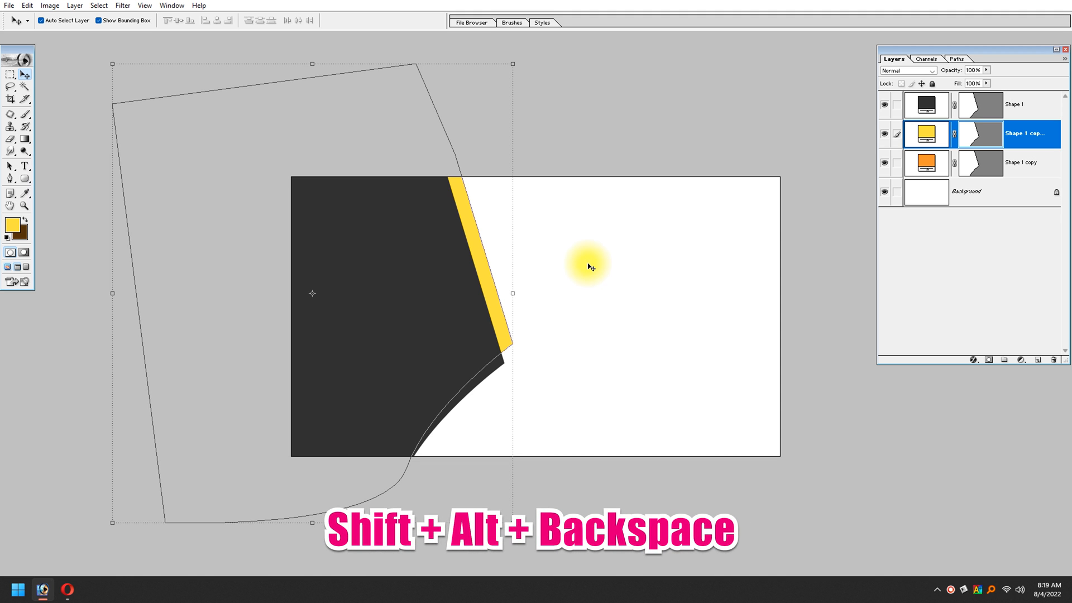
Step: Shift the yellow shape slightly right and place its layer beneath the orange shape
key("Right")
key("Right")
key("Right")
key("Right")
key("Right")
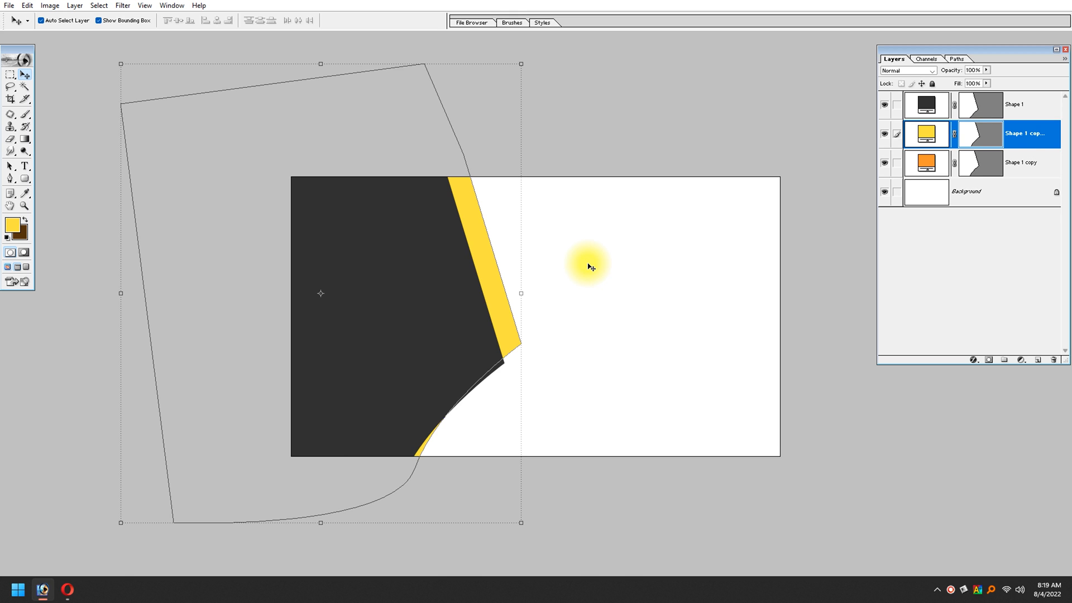
key("ctrl+bracketleft")
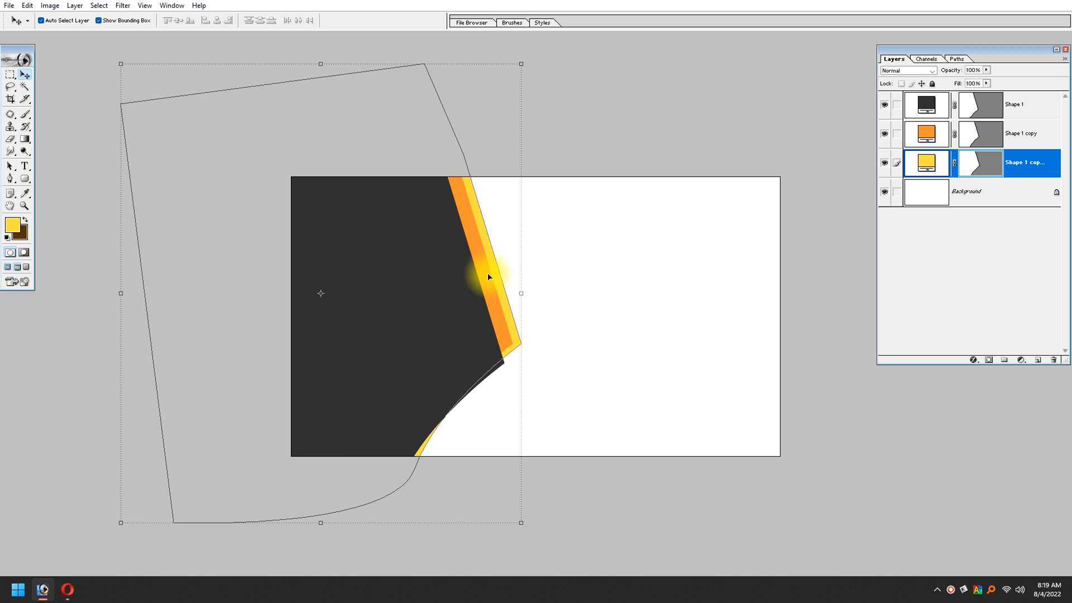
Step: Nudge the yellow shape up and slightly left, ending its stripe higher than the orange one
key("Up")
key("Up")
key("Up")
key("Up")
key("Up")
key("Up")
key("Up")
key("Up")
key("Up")
key("Up")
key("Up")
key("Up")
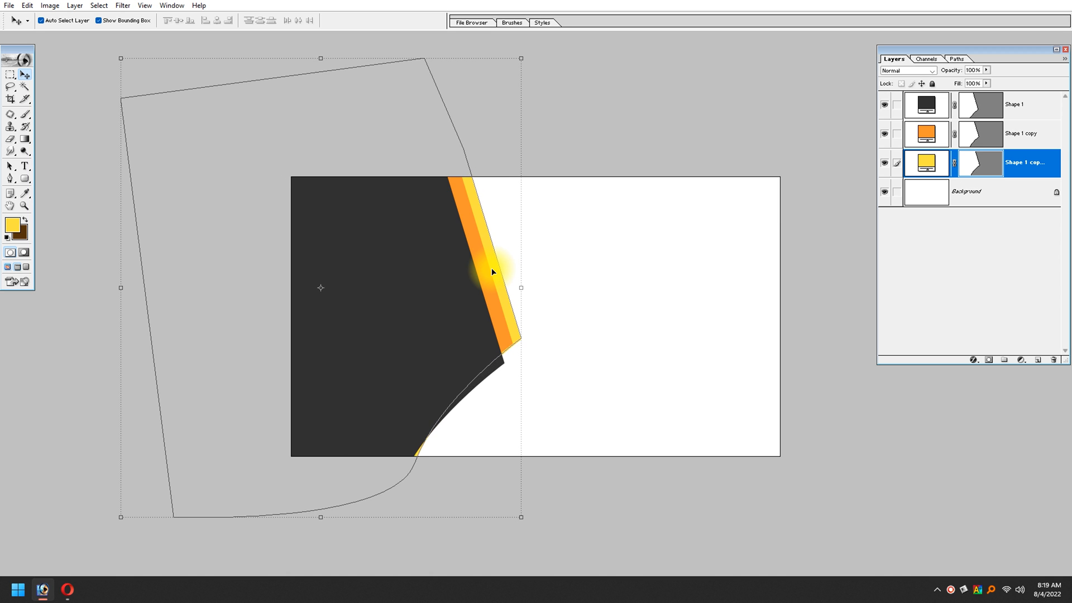
key("Up")
key("Up")
key("Up")
key("Up")
key("Up")
key("Up")
key("Up")
key("Up")
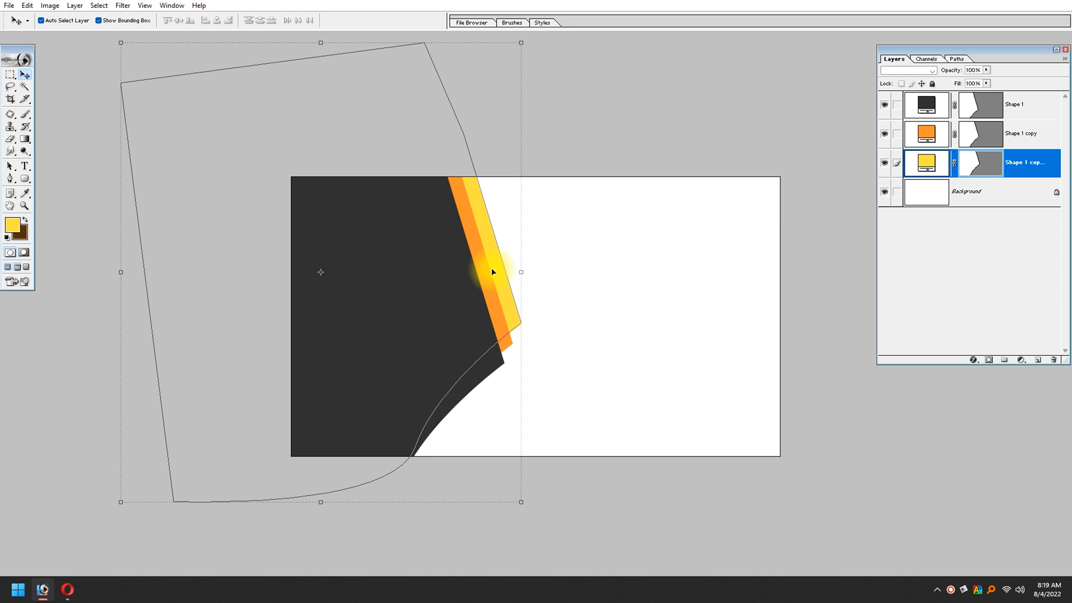
key("Up")
key("Up")
key("Left")
key("Left")
key("Left")
left_click(763, 328)
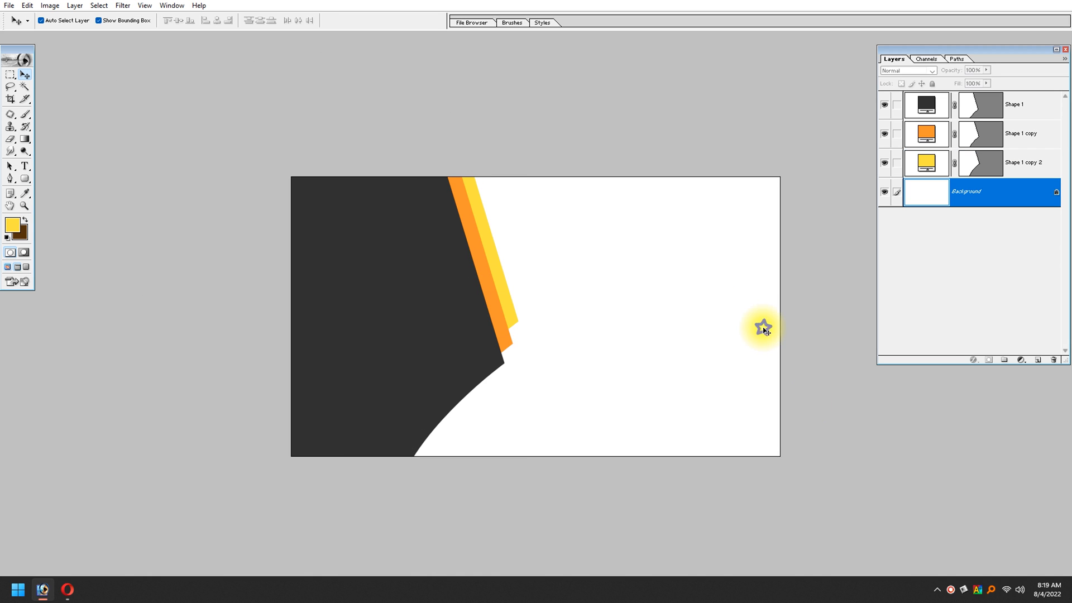
Step: Reselect the yellow shape and nudge it slightly right to widen its visible stripe
left_click(513, 301)
left_click(926, 164)
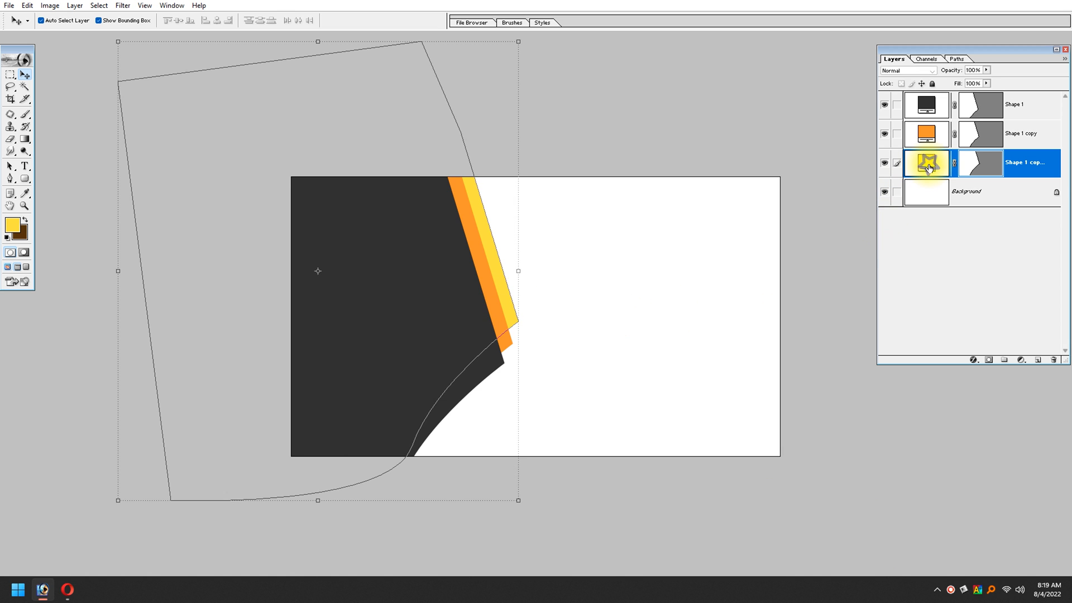
left_click(551, 370)
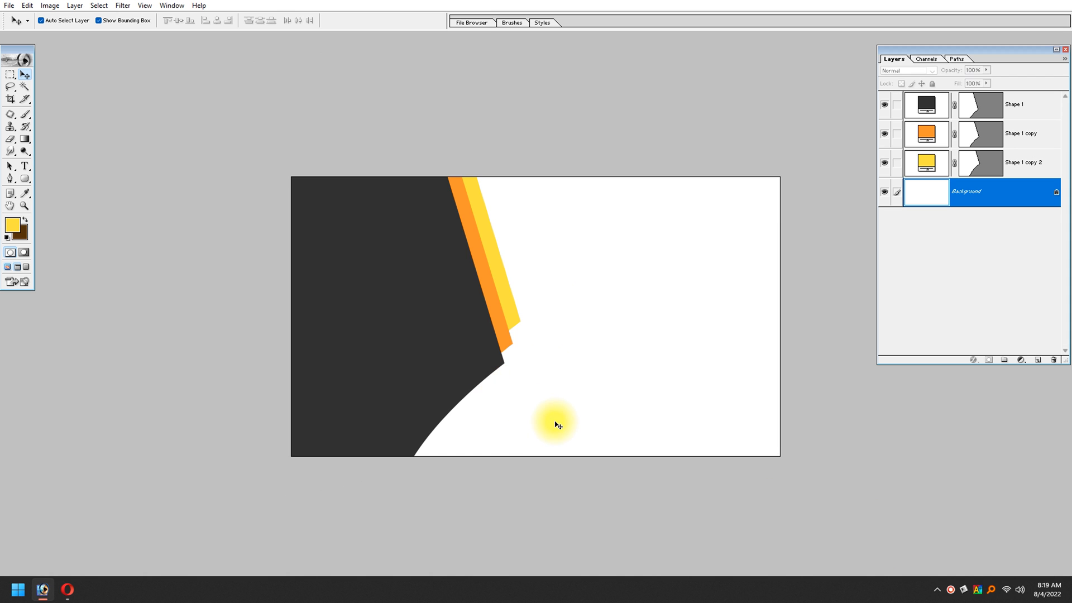
key("alt+Tab")
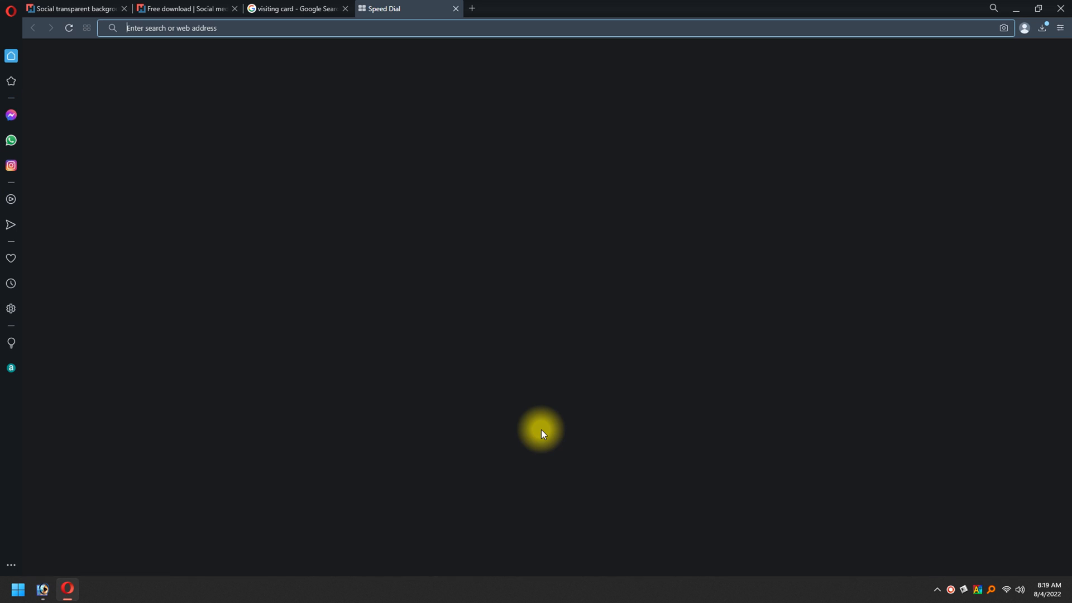
key("alt+Tab")
left_click(644, 364)
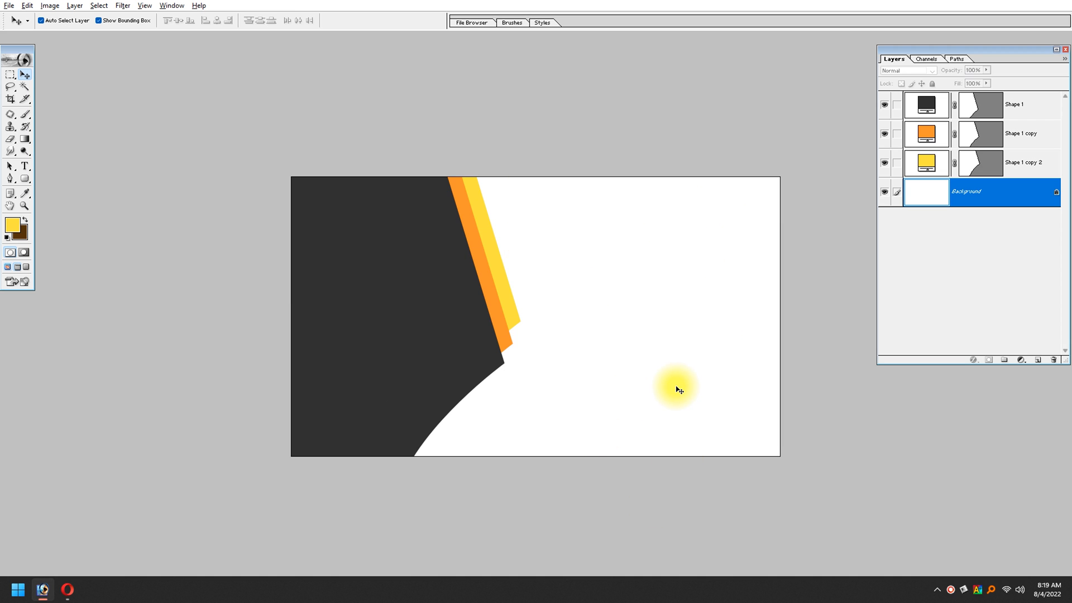
Step: Add the text INDIRA at 10.85 pt in the white area near the card's upper edge
left_click(25, 166)
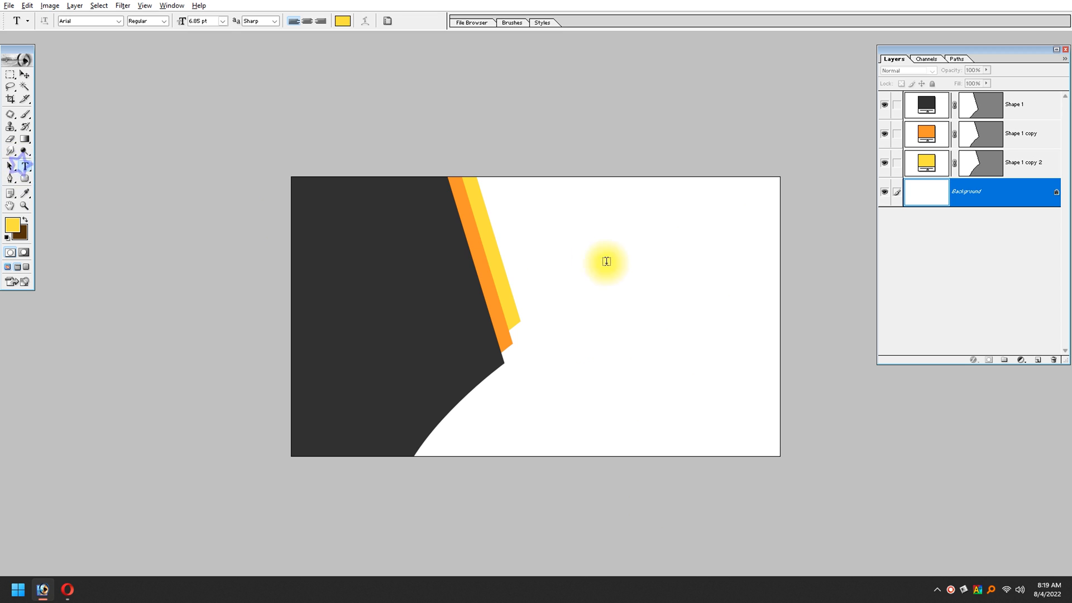
left_click(548, 244)
type("sdsd")
key("ctrl+a")
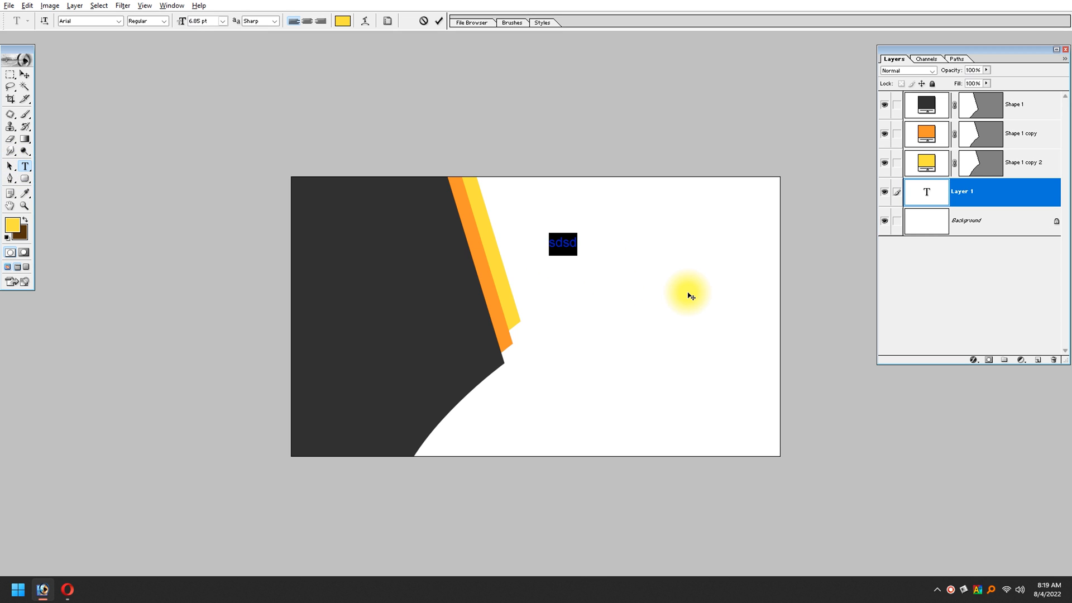
key("ctrl+shift+period")
key("ctrl+shift+period")
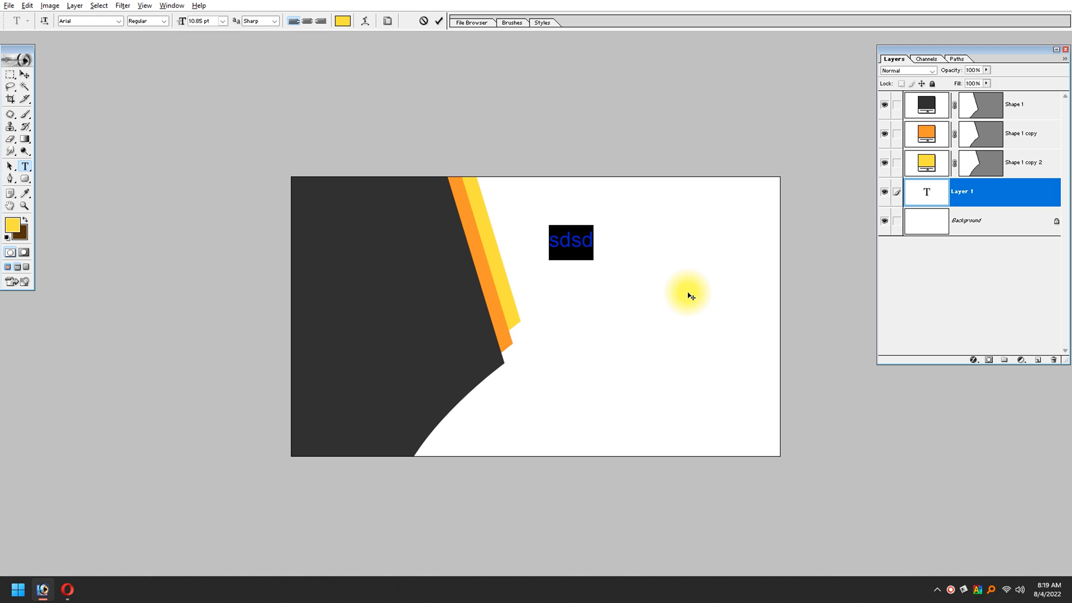
type("INDIRA")
Step: Colour the INDIRA text with the card shape's dark grey and enlarge it to 16.85 pt
key("ctrl+a")
left_click(12, 225)
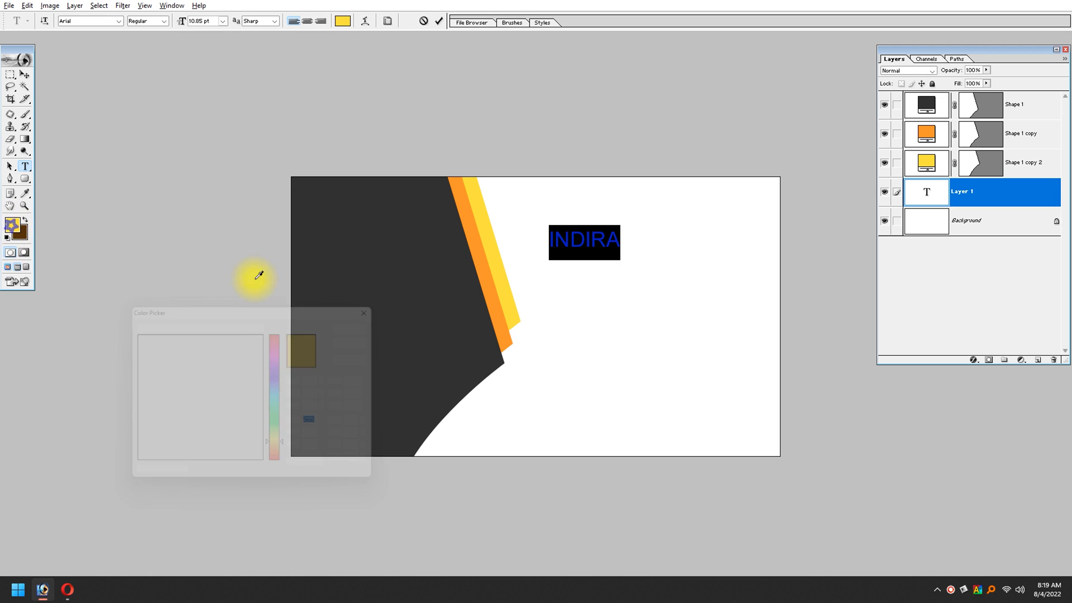
left_click(386, 254)
key("Return")
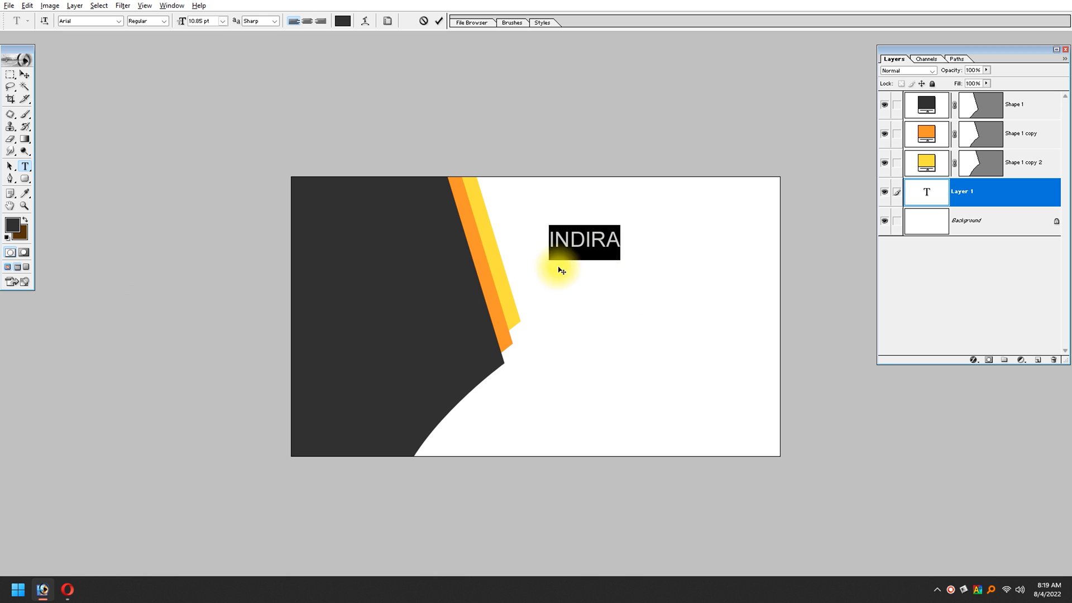
key("ctrl+shift+period")
key("ctrl+shift+period")
key("ctrl+shift+period")
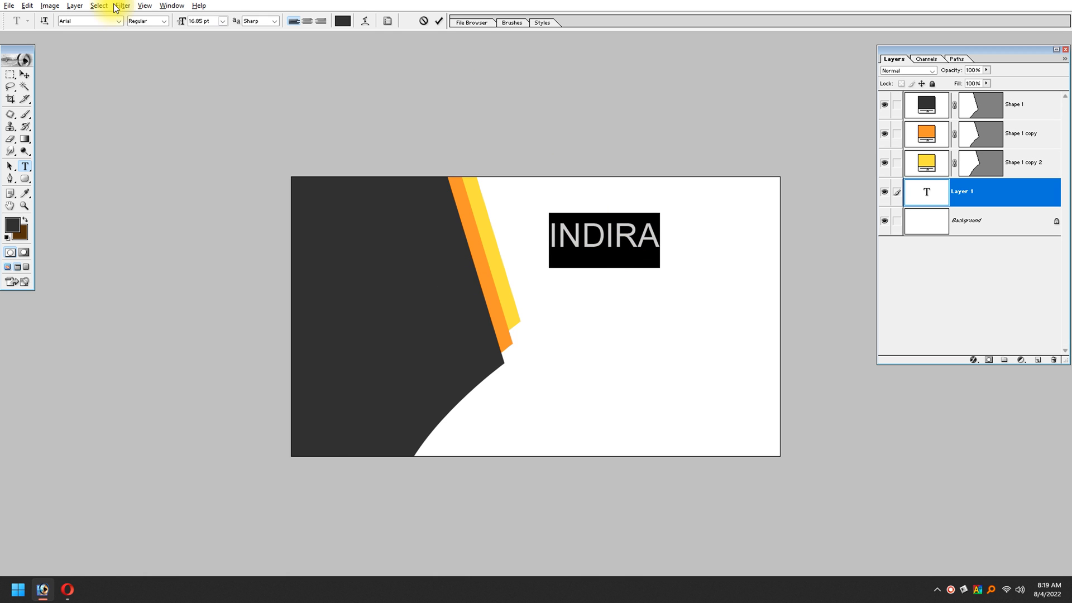
Step: Change the INDIRA text's font to Constantia Bold
key("Down")
key("Down")
key("Down")
key("Down")
key("Down")
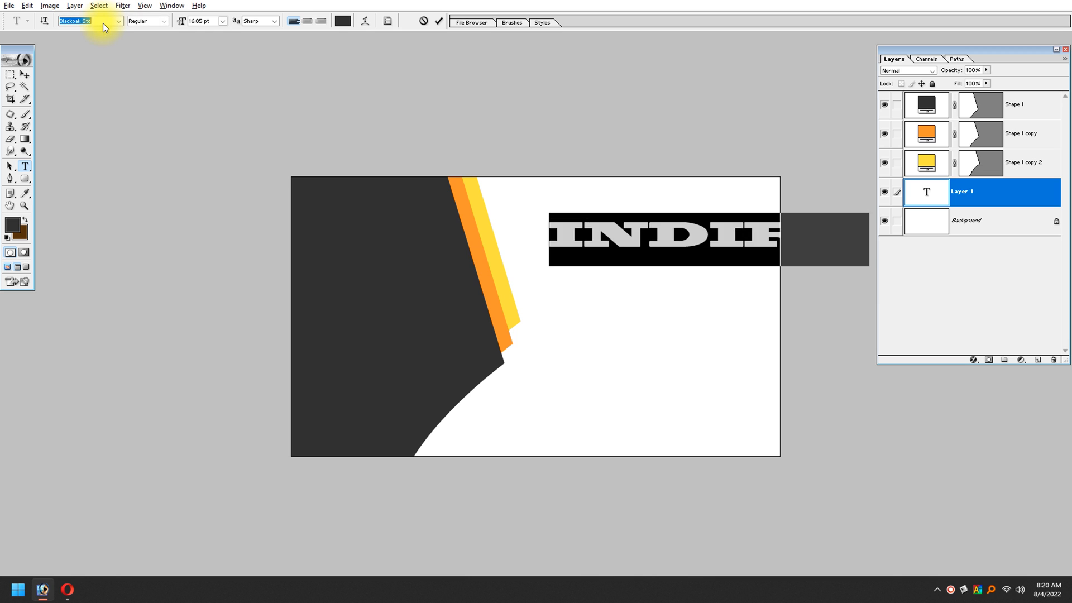
key("Down")
key("Down")
key("Down")
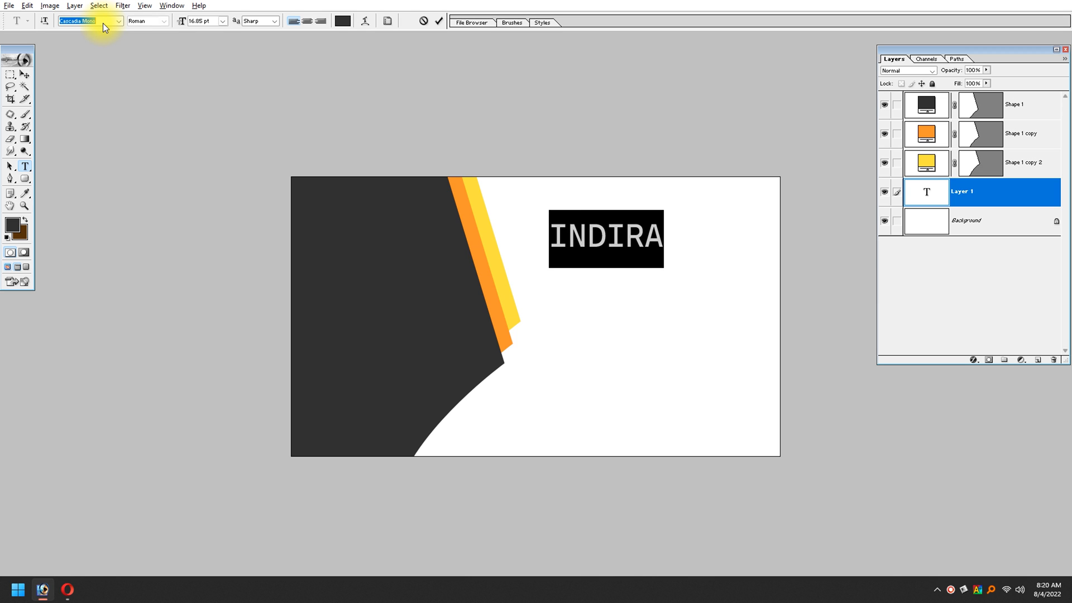
key("Down")
key("Down")
key("Down")
key("Down")
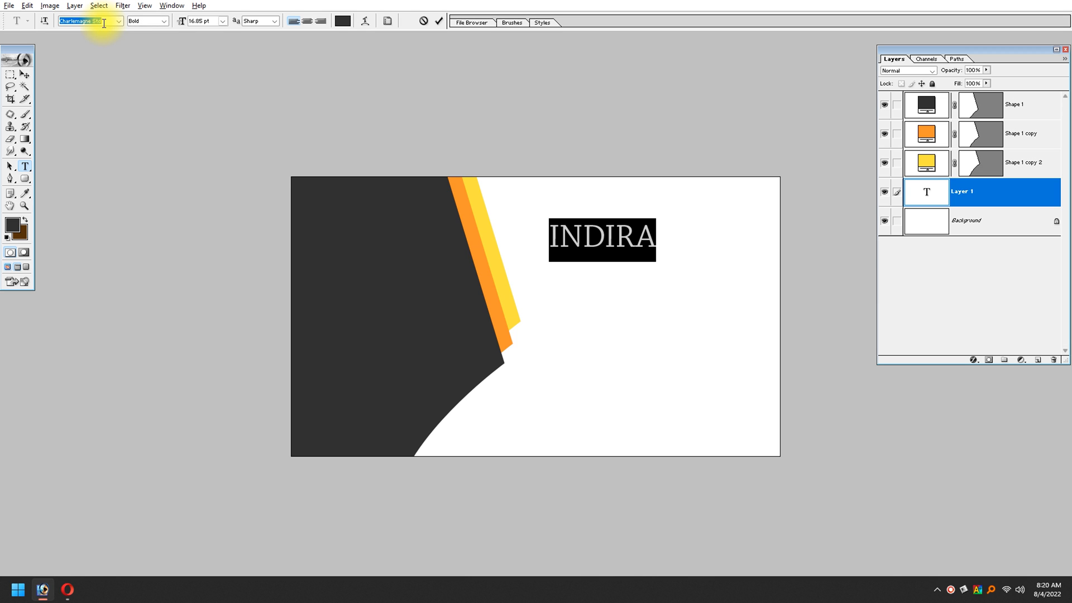
key("Down")
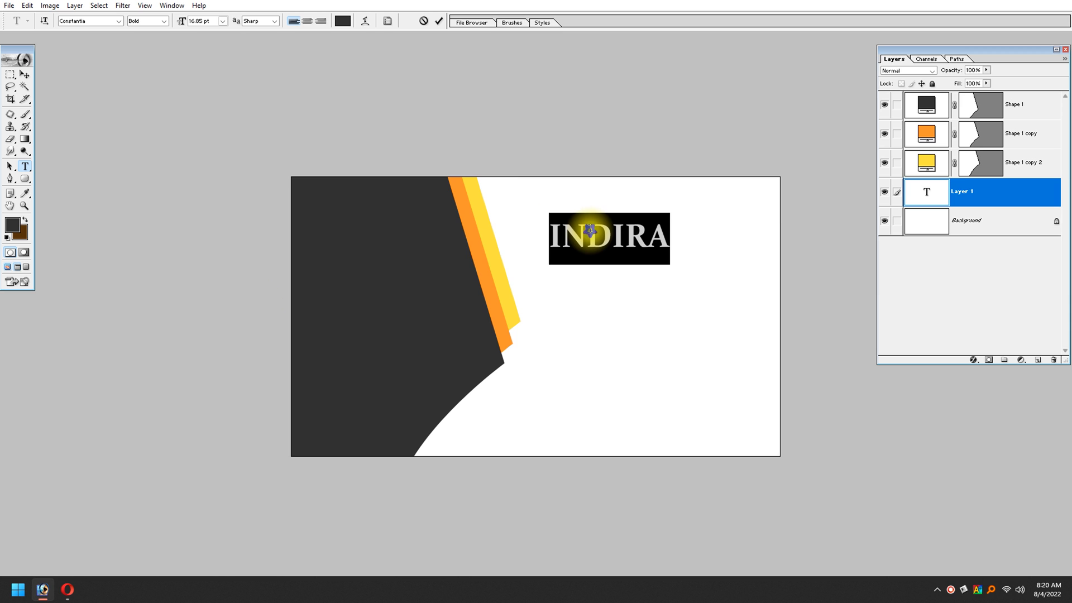
Step: Enlarge the whole INDIRA text to 18.85 pt
left_click(589, 230)
key("ctrl+a")
key("ctrl+shift+period")
key("ctrl+shift+period")
key("ctrl+shift+period")
key("ctrl+shift+period")
key("ctrl+shift+period")
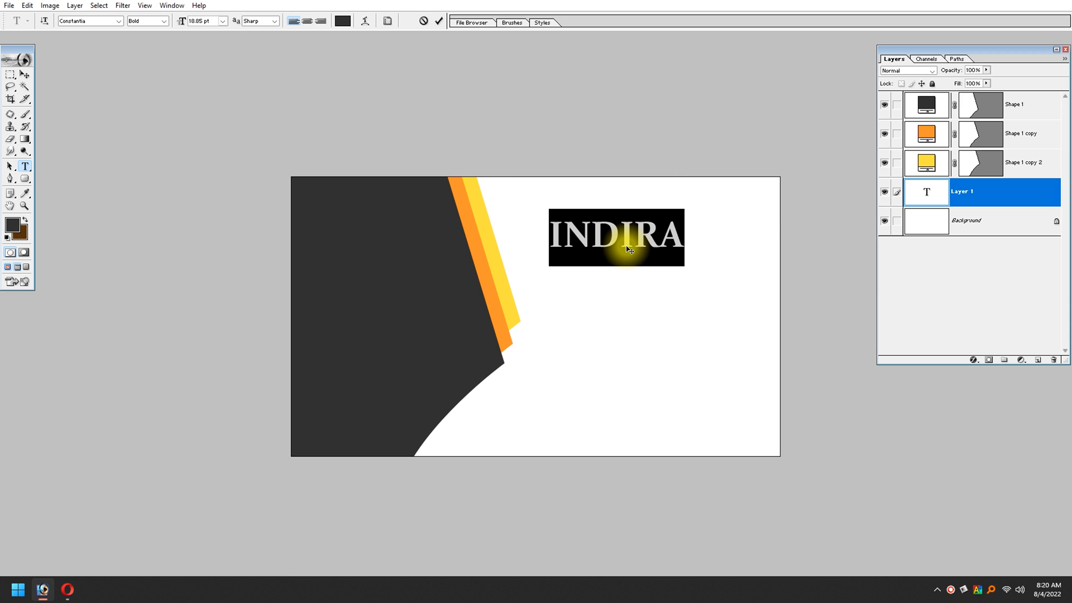
key("ctrl+shift+period")
key("ctrl+shift+period")
key("ctrl+shift+period")
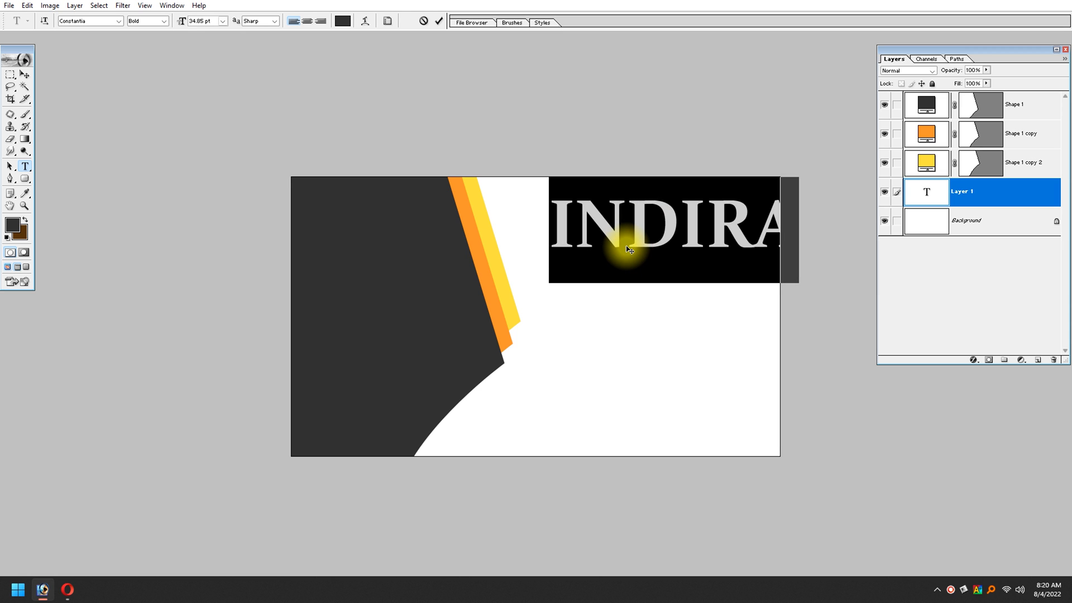
key("ctrl+shift+comma")
key("ctrl+shift+comma")
key("ctrl+shift+comma")
key("ctrl+shift+comma")
key("ctrl+shift+comma")
key("ctrl+shift+comma")
key("ctrl+shift+comma")
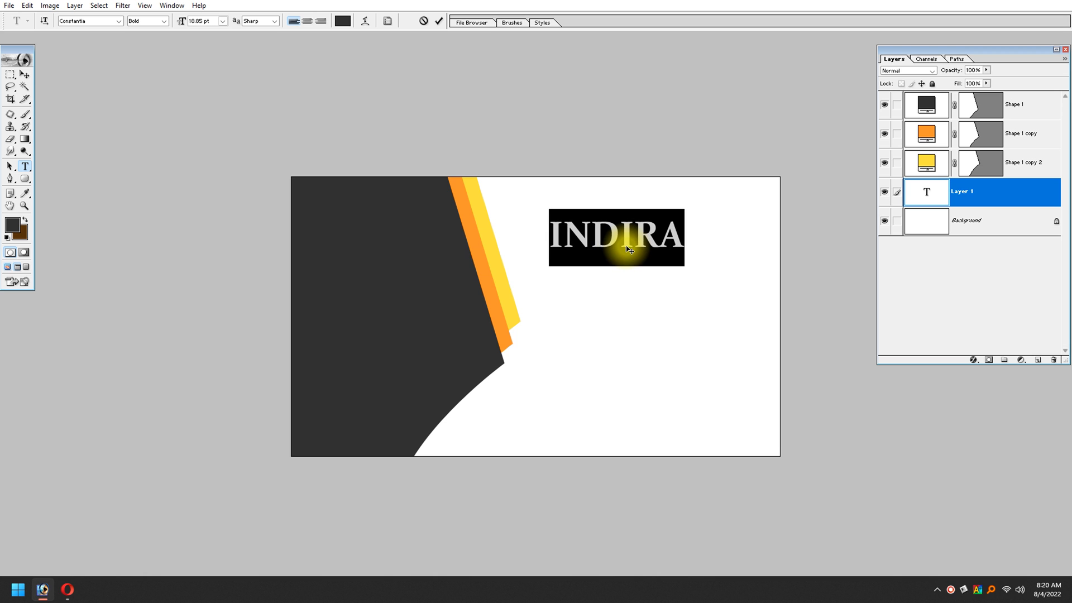
Step: Widen the tracking of the INDIRA letters to 220 and commit the text
key("alt+Right")
key("alt+Right")
key("alt+Right")
key("alt+Right")
key("alt+Right")
key("alt+Right")
key("alt+Right")
key("alt+Right")
key("alt+Right")
key("alt+Right")
key("alt+Right")
key("alt+Right")
key("ctrl+Return")
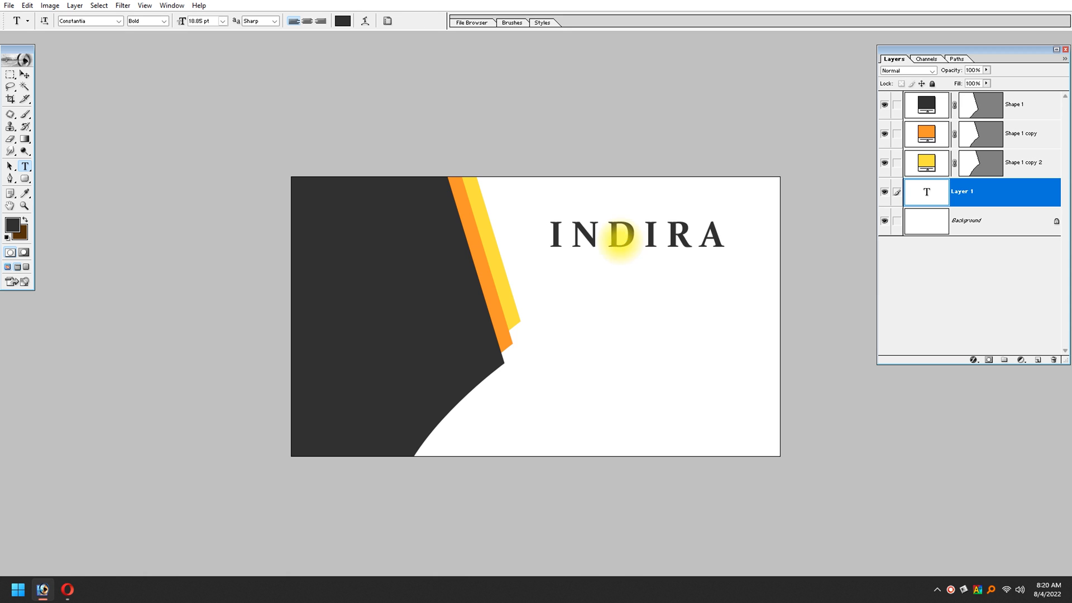
left_click(26, 75)
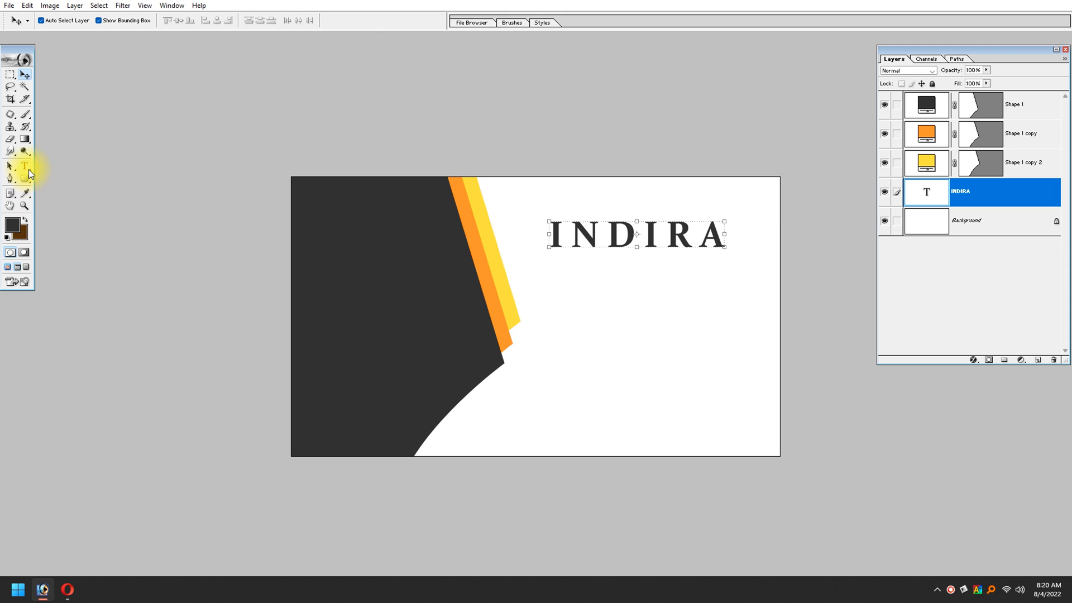
Step: Reselect the INDIRA text, keep its Bold style and enlarge it to 20.85 pt
left_click(24, 166)
left_click(607, 234)
key("ctrl+a")
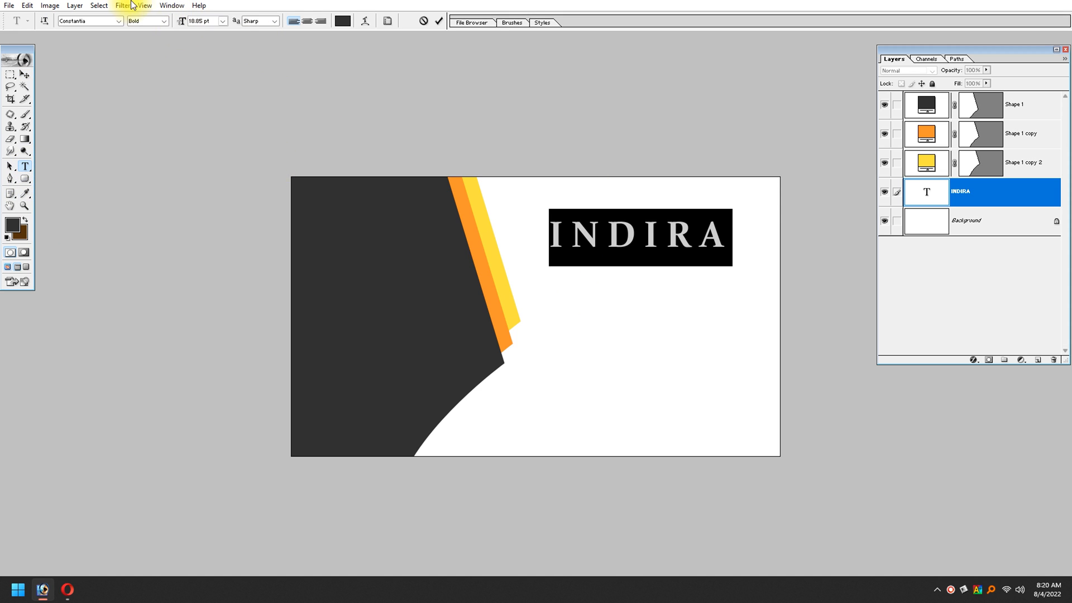
left_click(162, 21)
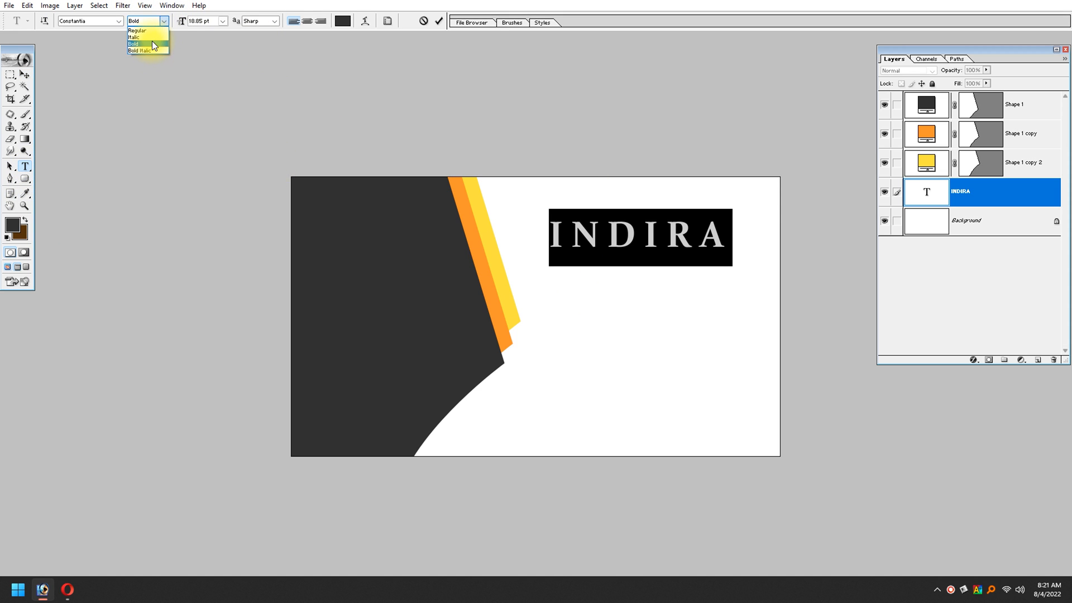
left_click(146, 44)
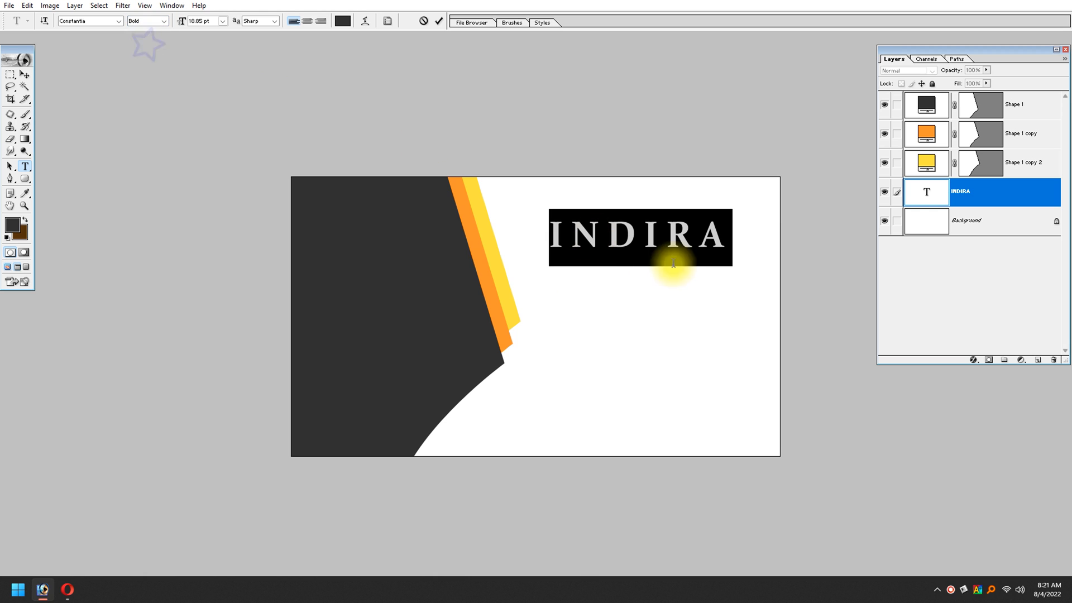
key("ctrl+shift+period")
key("ctrl+shift+comma")
key("ctrl+shift+period")
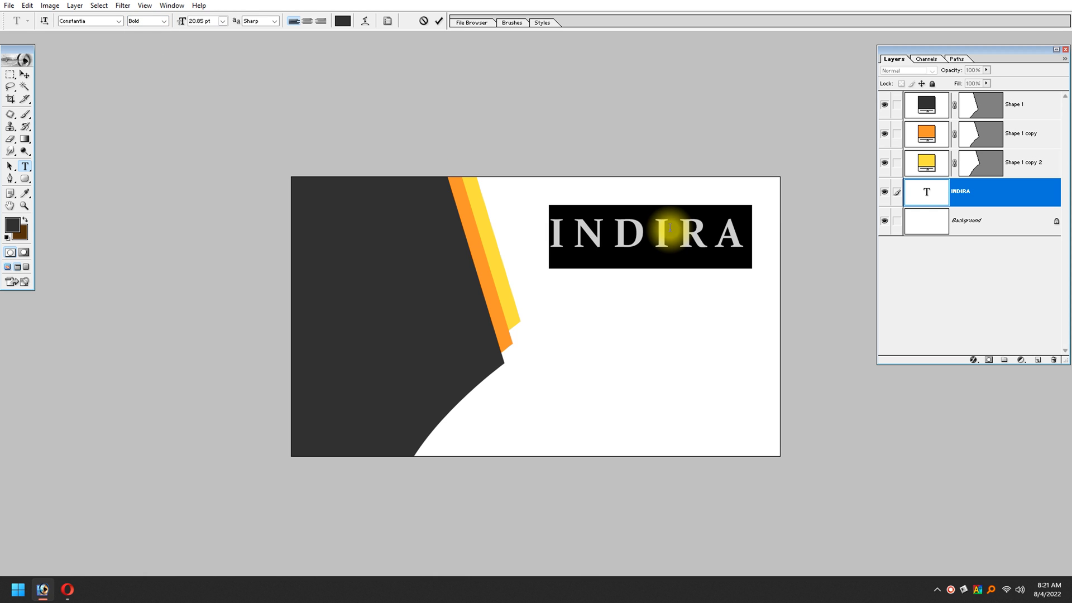
left_click(22, 75)
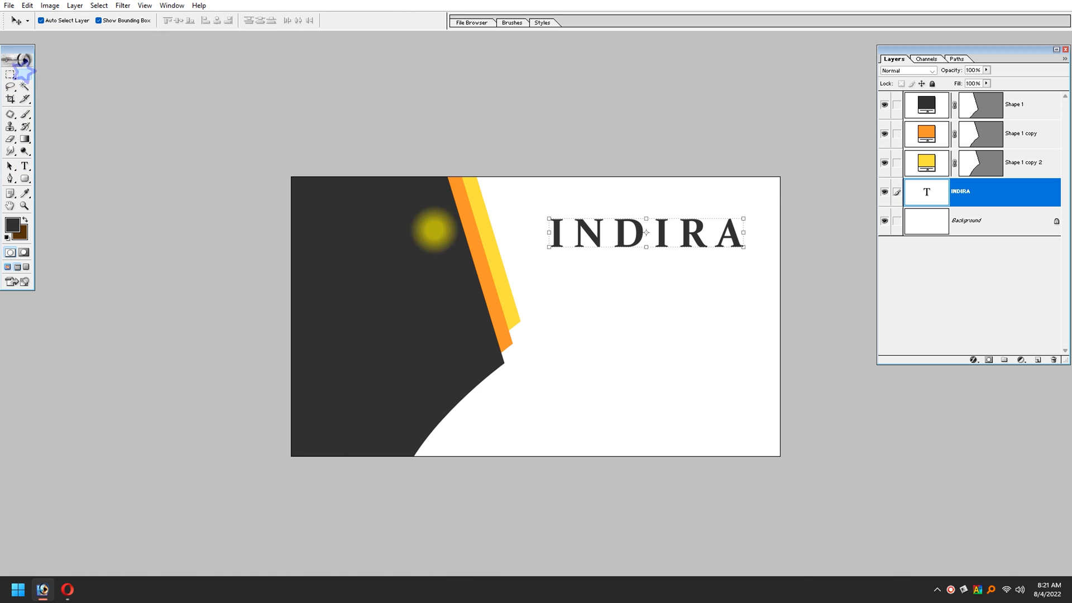
Step: Shift the INDIRA text slightly up toward the card's upper edge
left_click(709, 294)
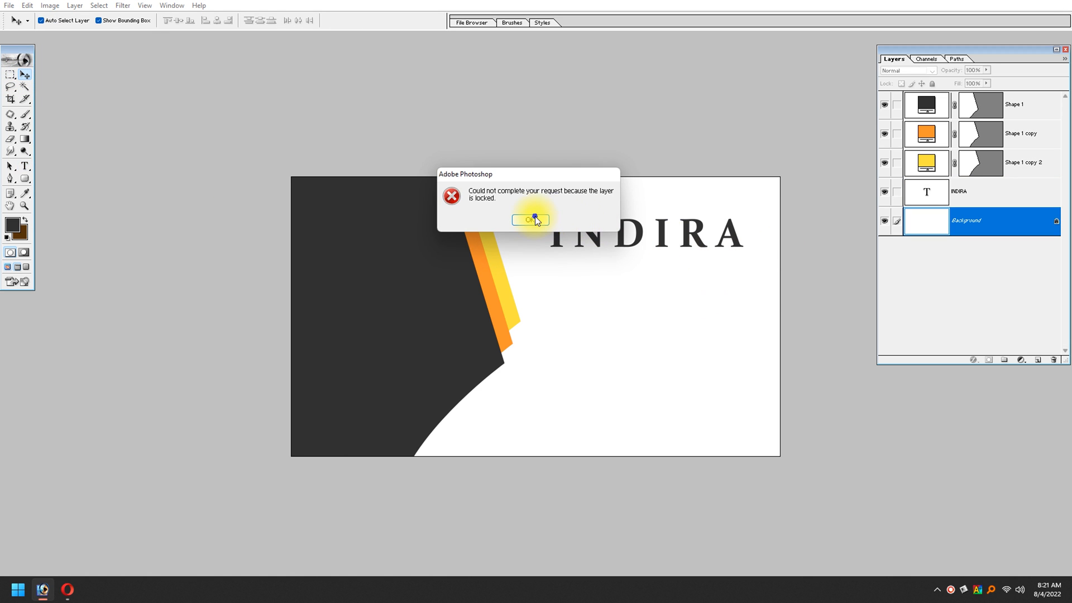
left_click(529, 219)
left_click(661, 239)
left_click_drag(660, 237, 665, 291)
key("ctrl+z")
Step: Add a new text layer with the placeholder dssd below INDIRA
left_click(25, 166)
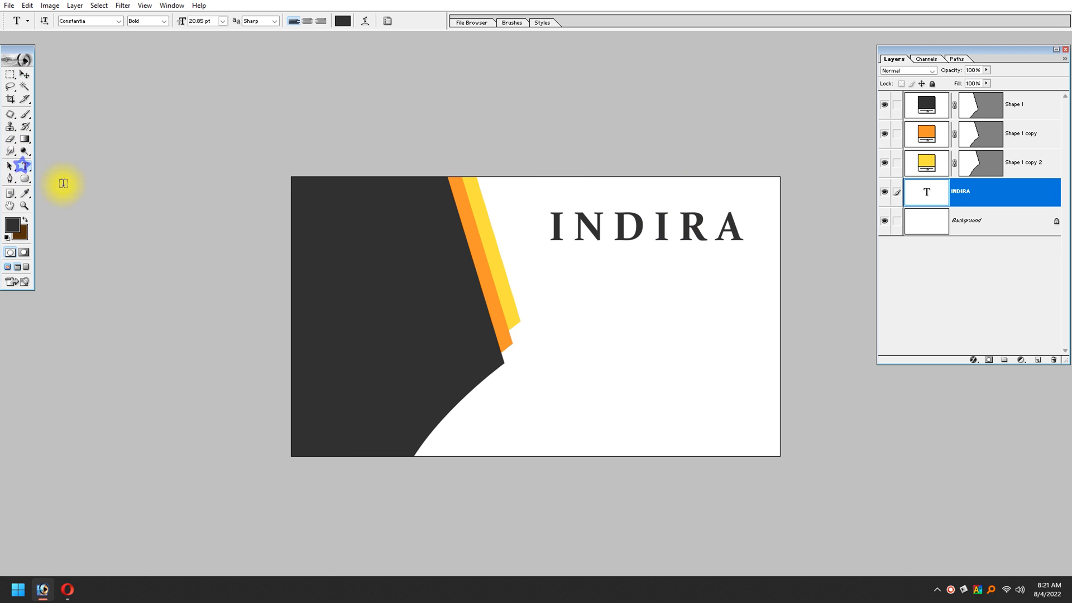
left_click(606, 306)
type("dssd")
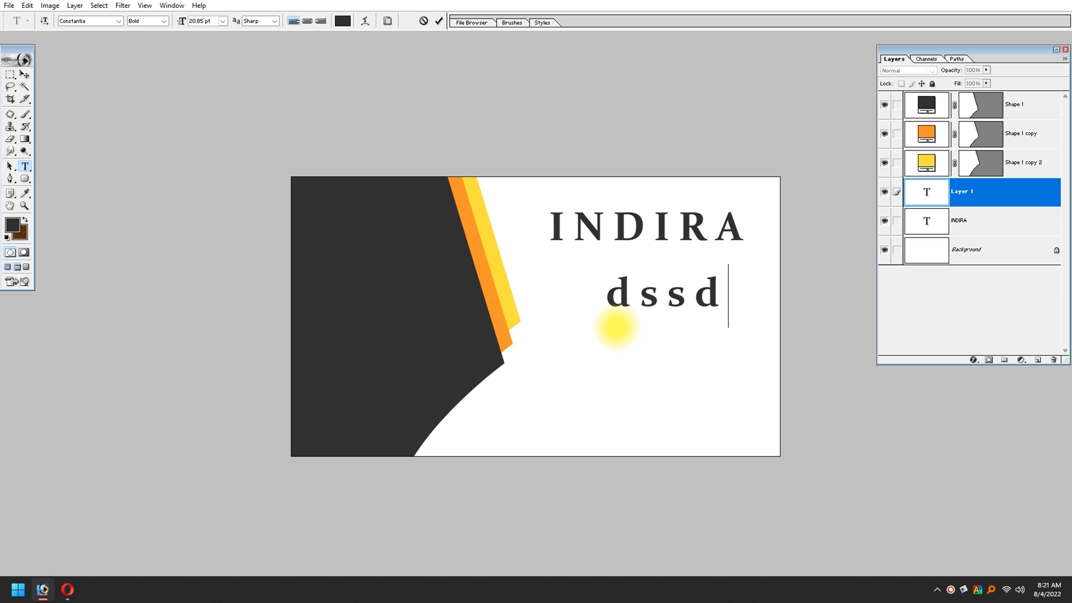
Step: Set the placeholder text's tracking to 0
key("ctrl+a")
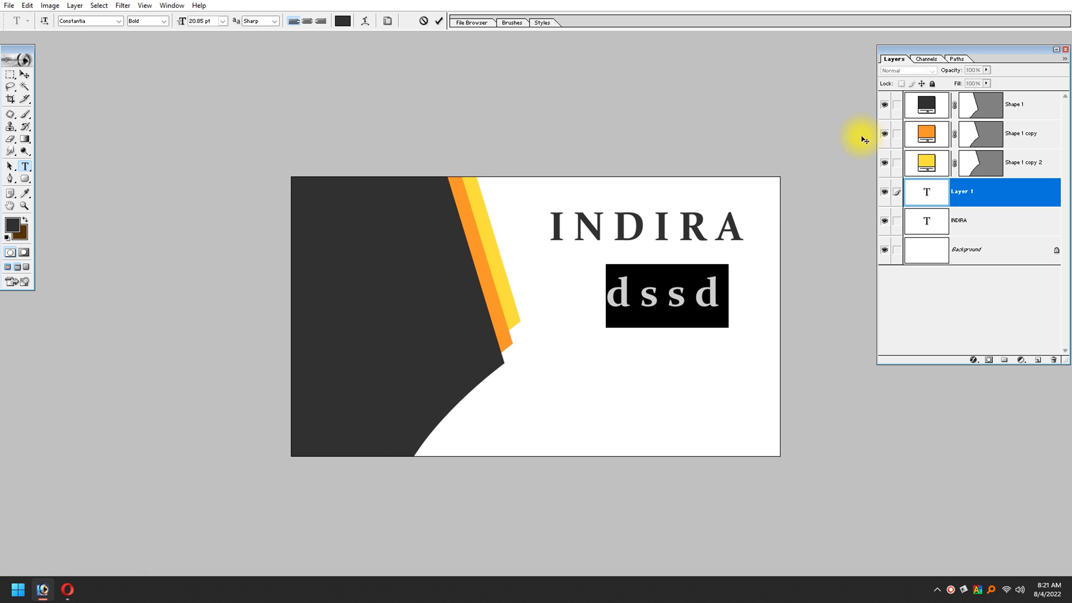
left_click(388, 23)
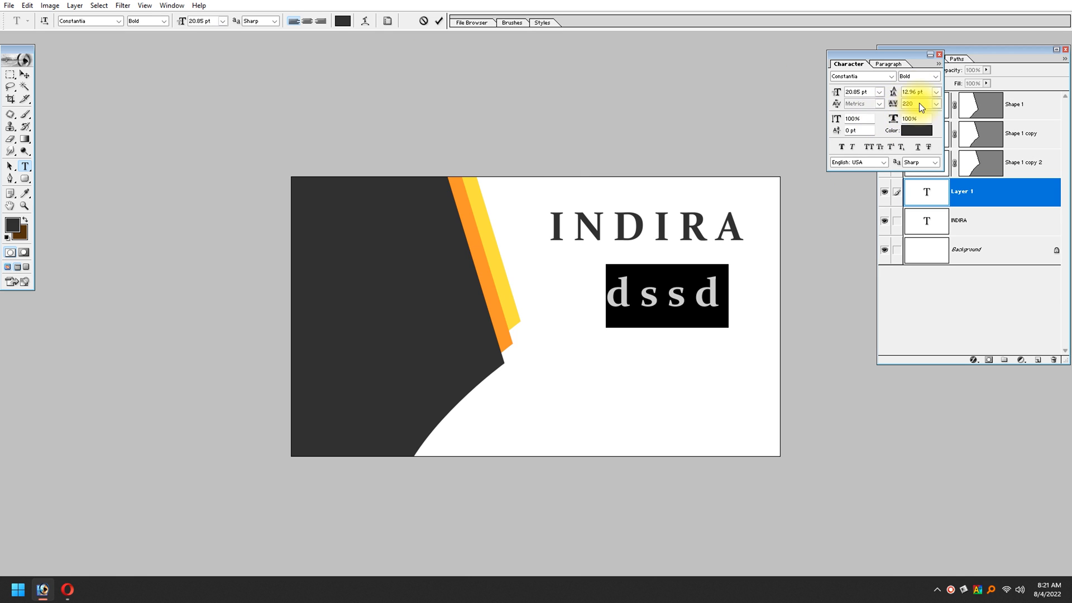
left_click(933, 105)
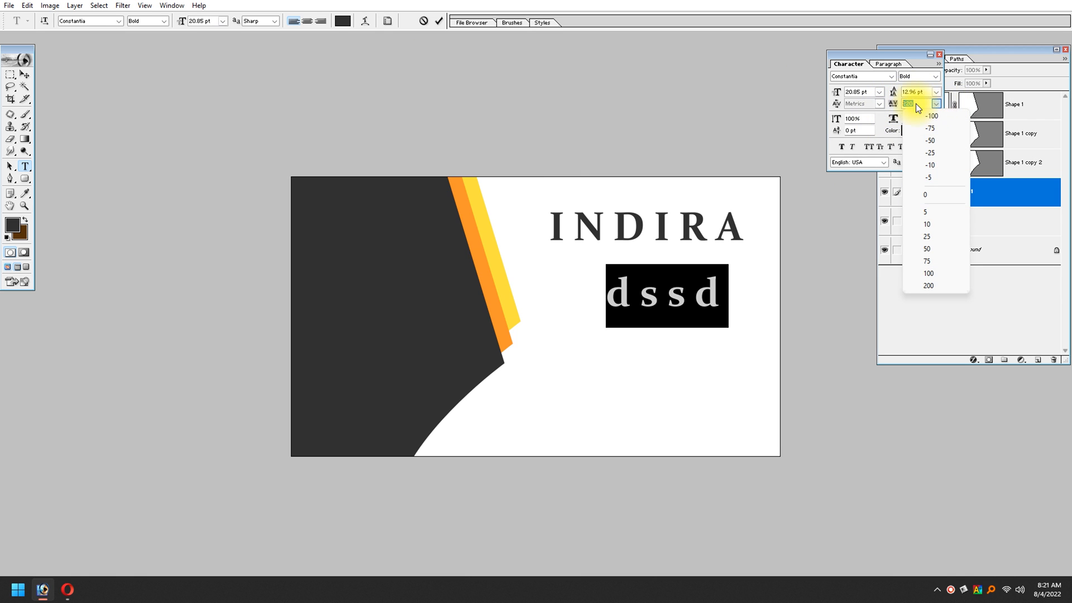
left_click(916, 103)
left_click_drag(904, 58, 732, 49)
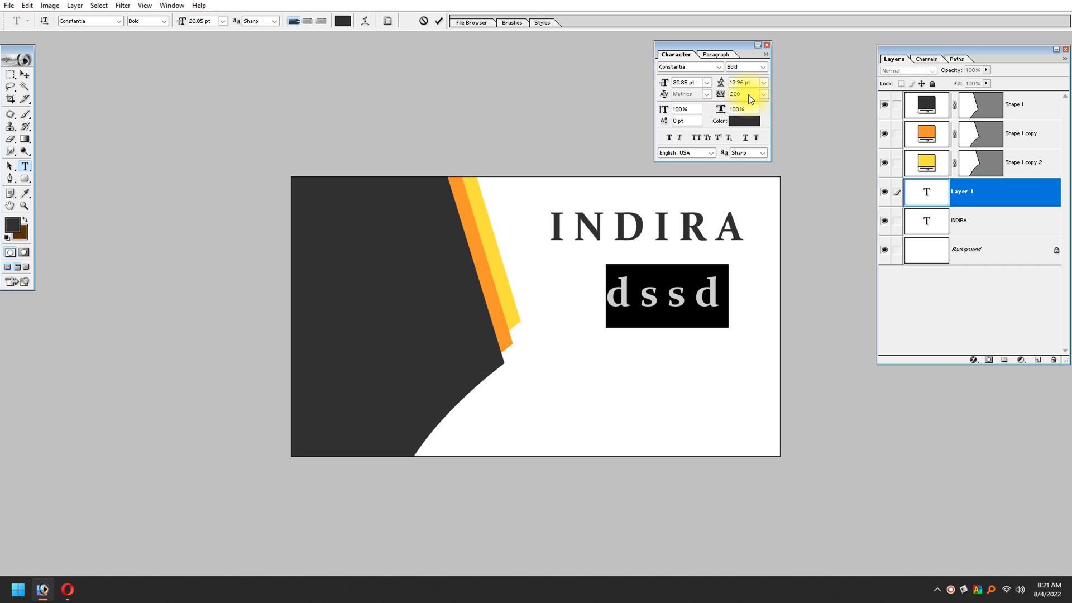
type("0")
key("Return")
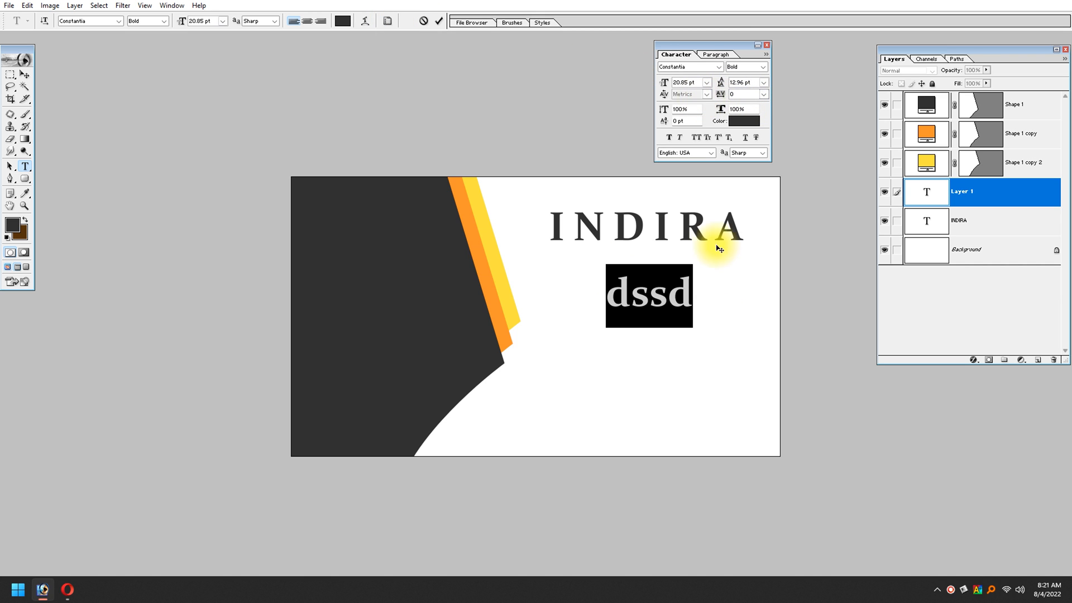
Step: Try the Arial font on the placeholder text, then undo the font change
left_click(670, 285)
double_click(672, 286)
left_click(91, 21)
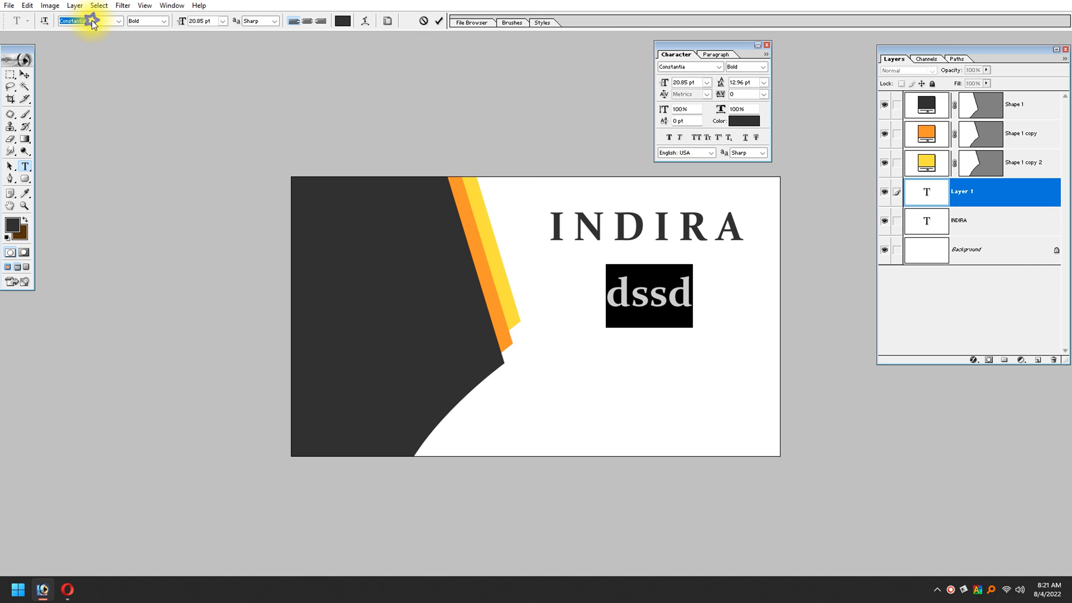
type("Arial")
key("Return")
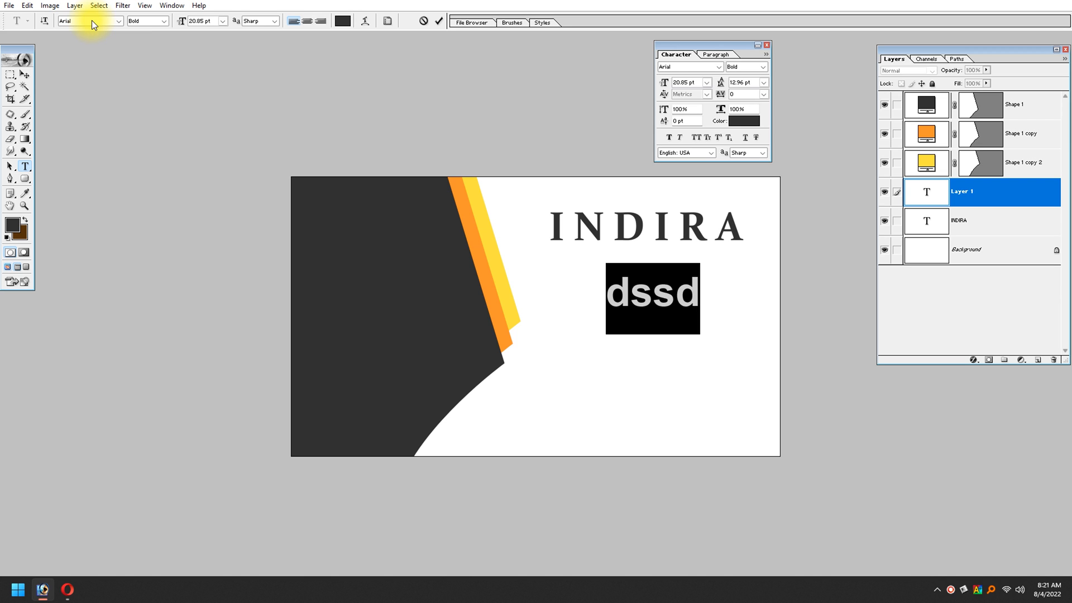
key("ctrl+z")
Step: Replace the placeholder dssd with the text Digital Studio
left_click(648, 295)
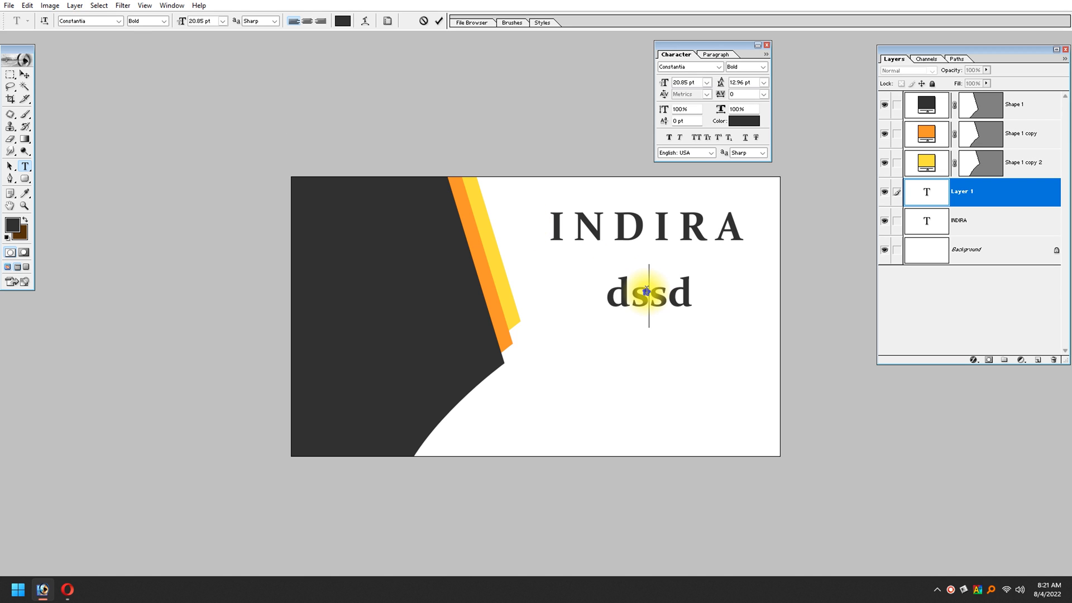
double_click(647, 293)
type("D")
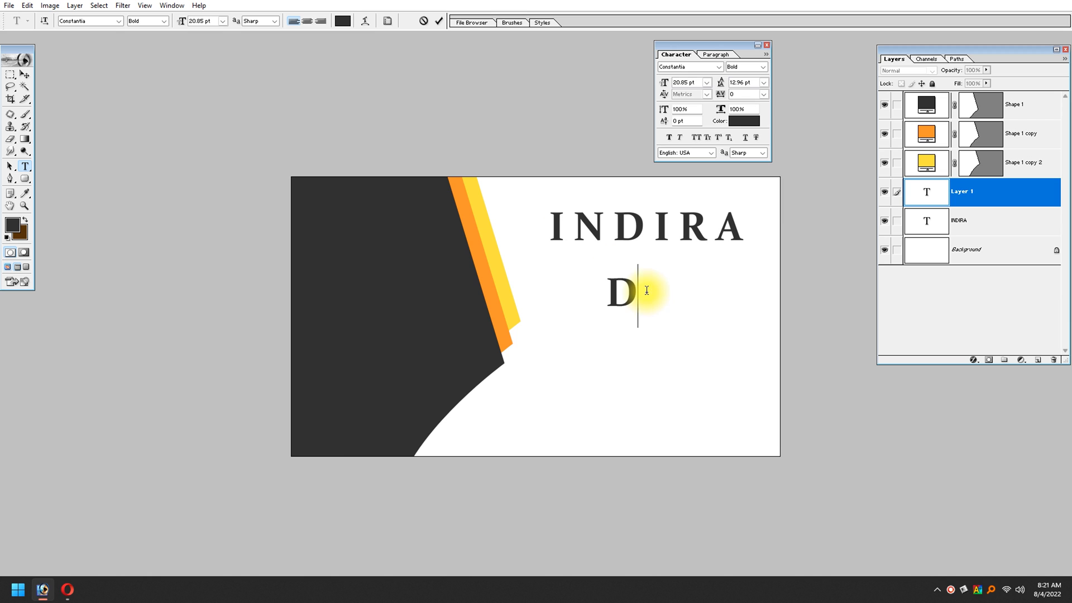
type("igital St")
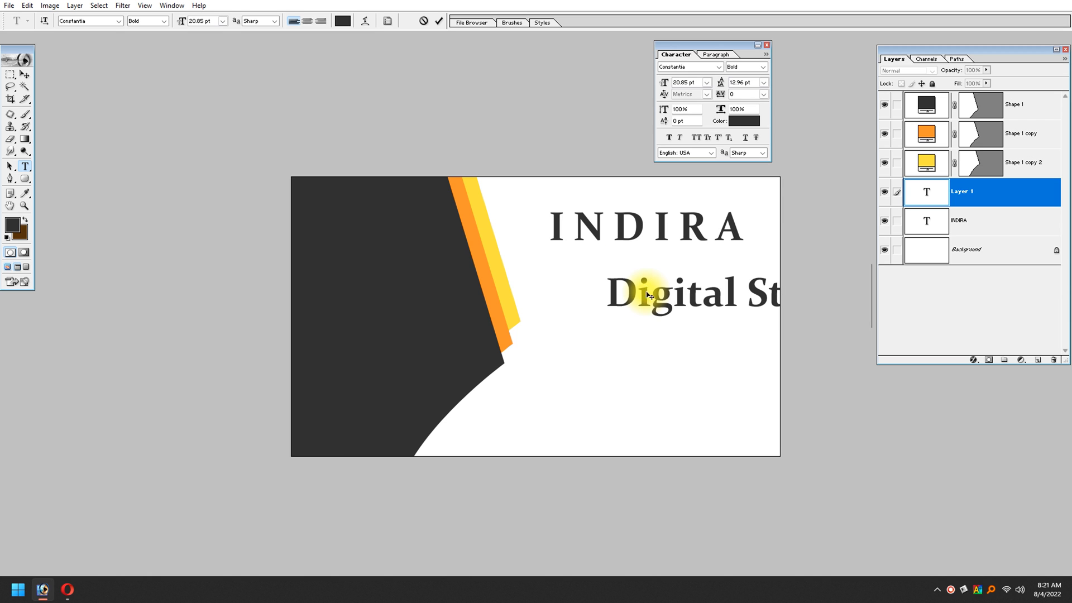
Step: Reduce the whole Digital Studio text to 12.85 pt
key("ctrl+a")
key("ctrl+shift+comma")
key("ctrl+shift+comma")
key("ctrl+shift+comma")
key("ctrl+shift+comma")
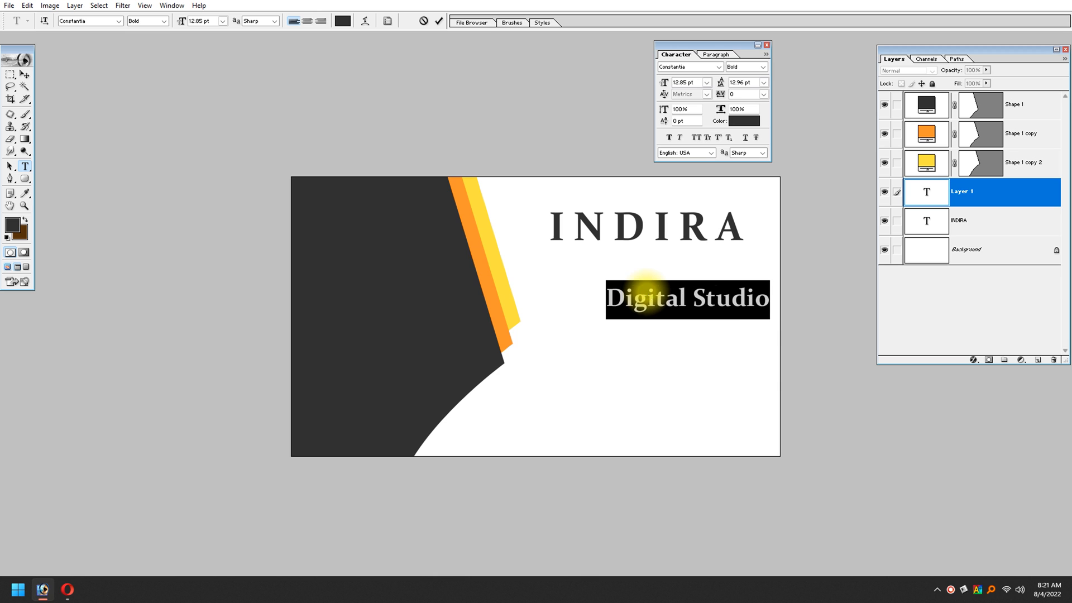
Step: Move the Digital Studio text up and left so it sits closely beneath INDIRA
left_click(24, 74)
left_click_drag(711, 299, 671, 275)
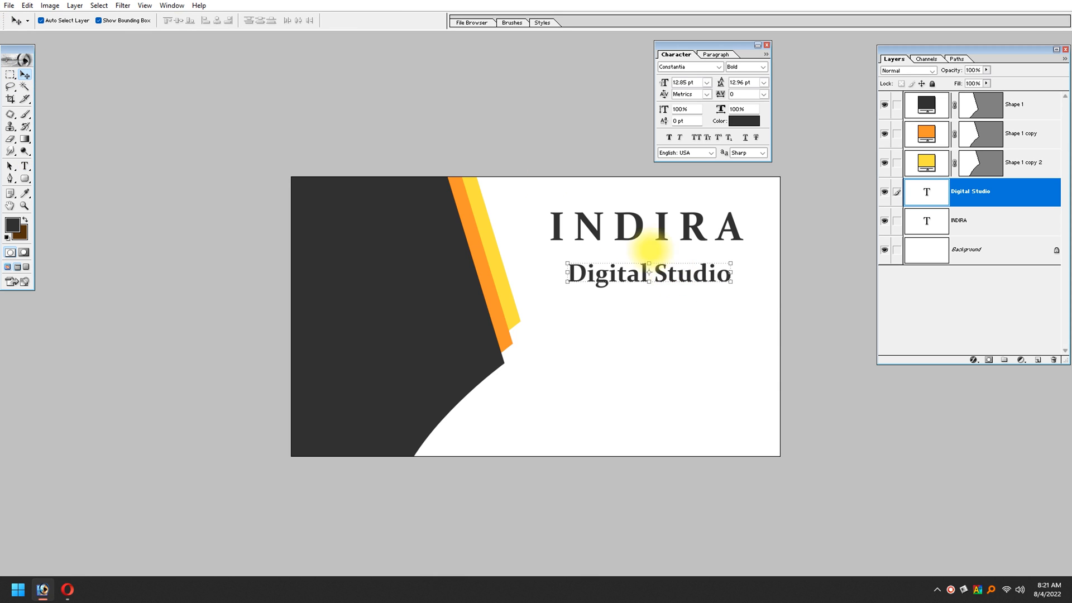
key("Up")
key("Up")
key("Up")
key("Up")
key("Up")
key("Up")
key("Up")
key("Up")
key("Up")
key("Up")
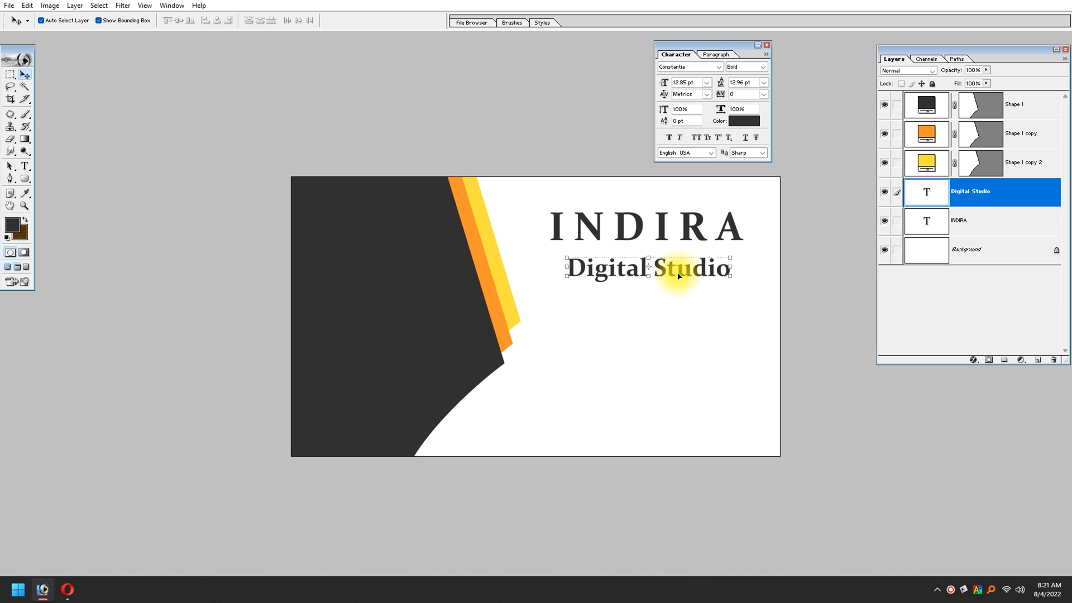
Step: Link the INDIRA and Digital Studio text layers and align their horizontal centres
left_click_drag(507, 168, 975, 367)
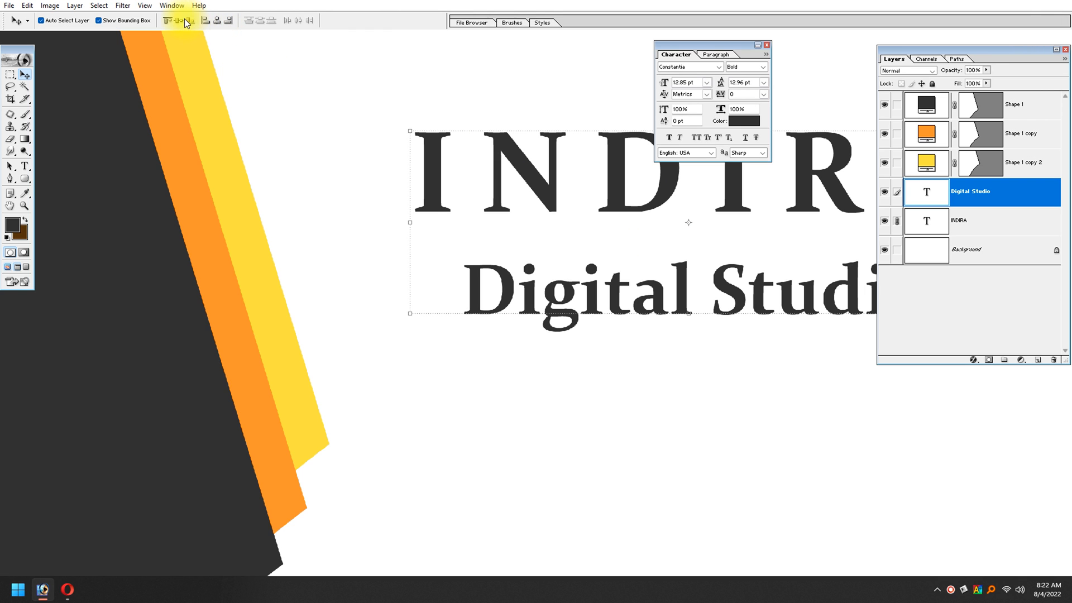
left_click(217, 23)
key("Tab")
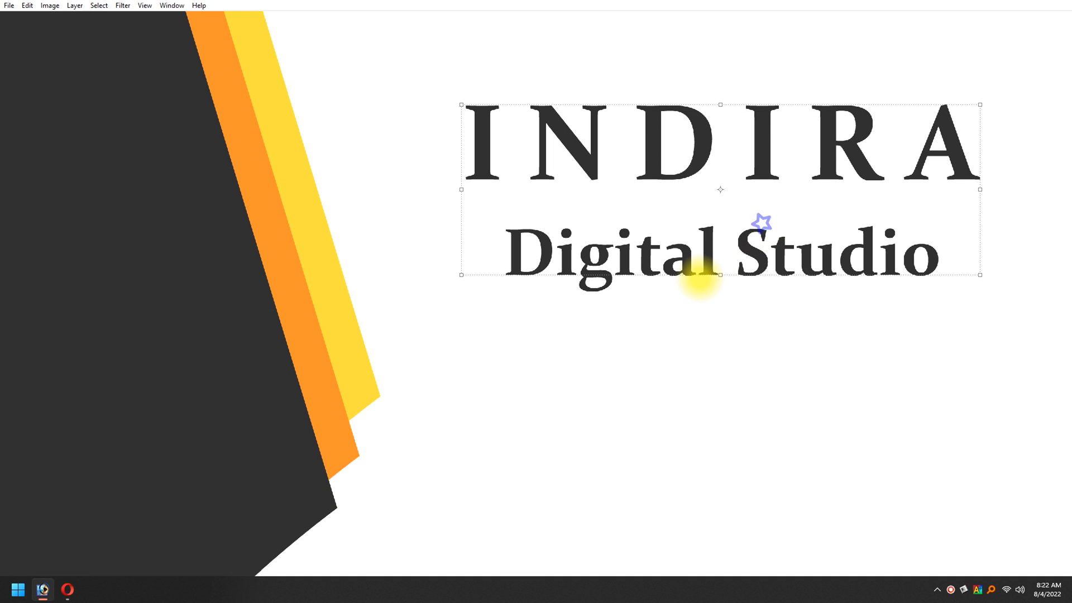
Step: Shift the linked INDIRA and Digital Studio texts slightly right and switch to the Rectangular Marquee tool
key("ctrl+minus")
left_click_drag(960, 227, 965, 229)
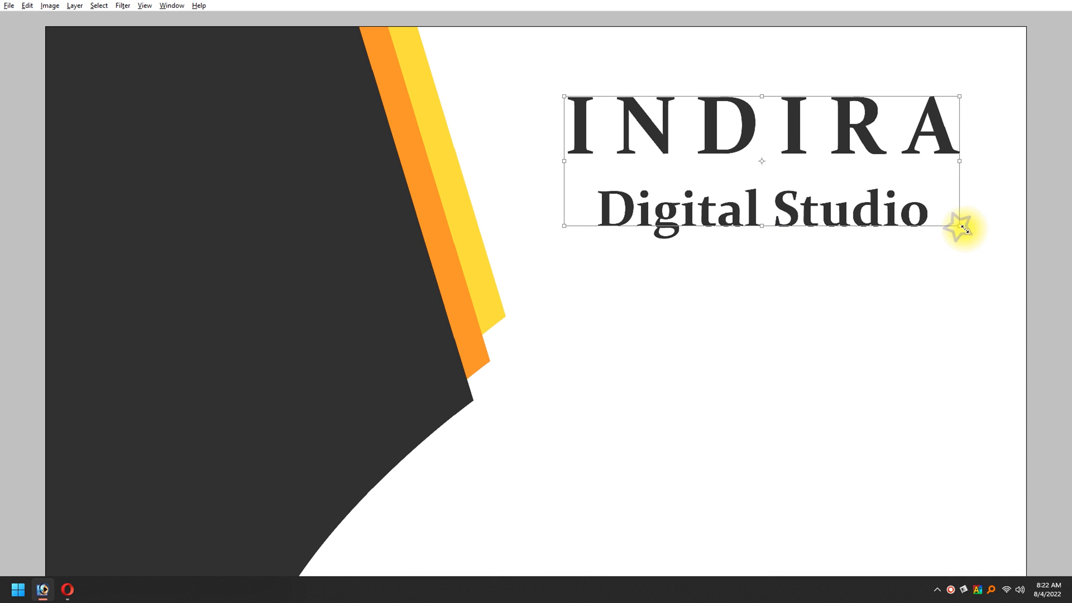
key("Return")
key("Tab")
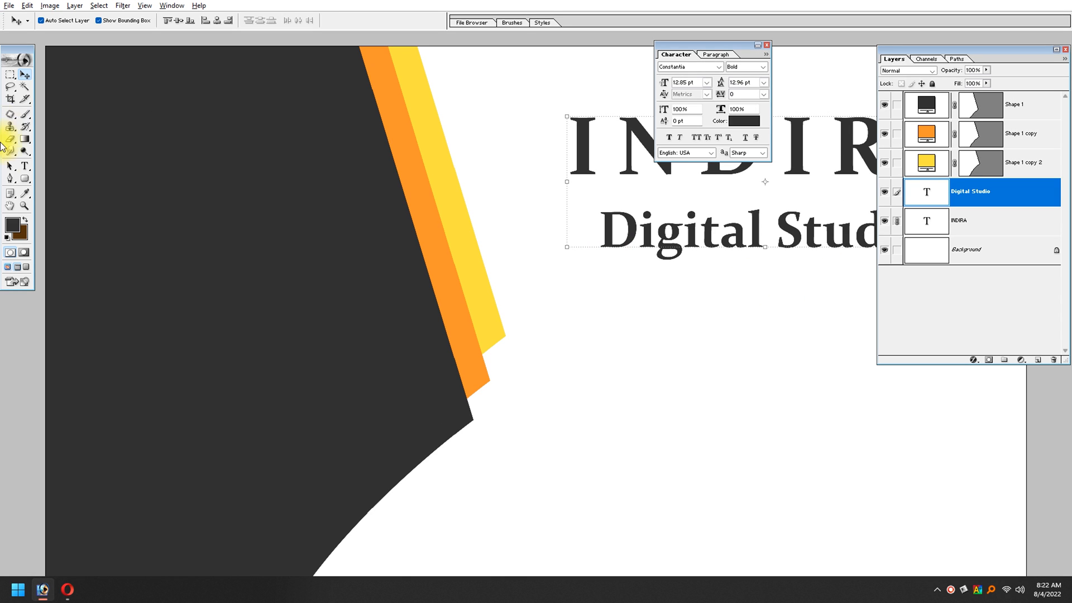
left_click(10, 73)
key("Tab")
key("Tab")
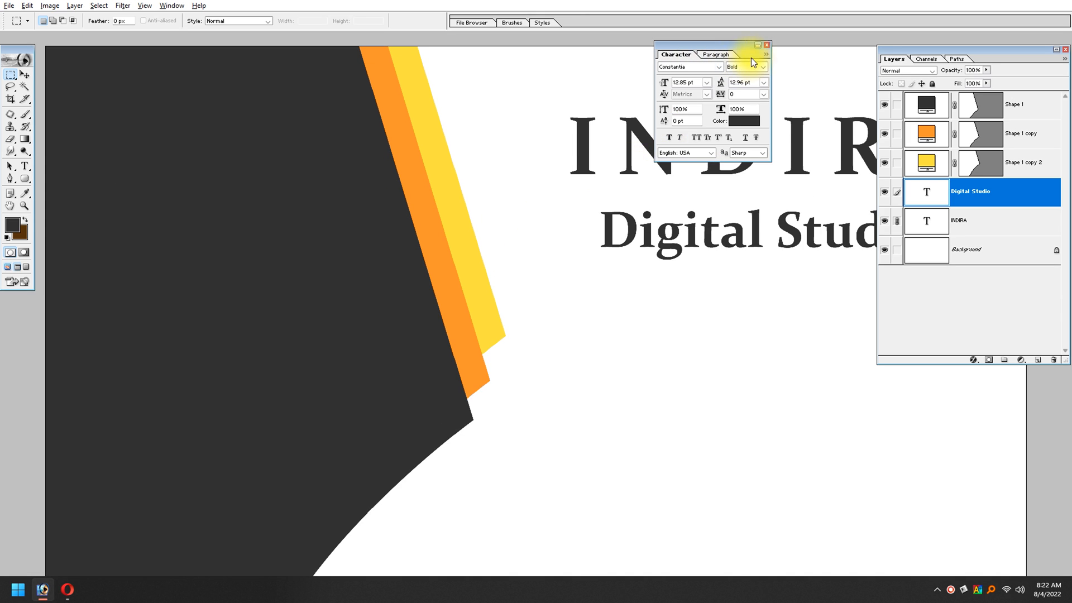
Step: Add a new layer above Digital Studio and select a thin horizontal strip spanning INDIRA's width between the two texts
left_click(766, 44)
key("Tab")
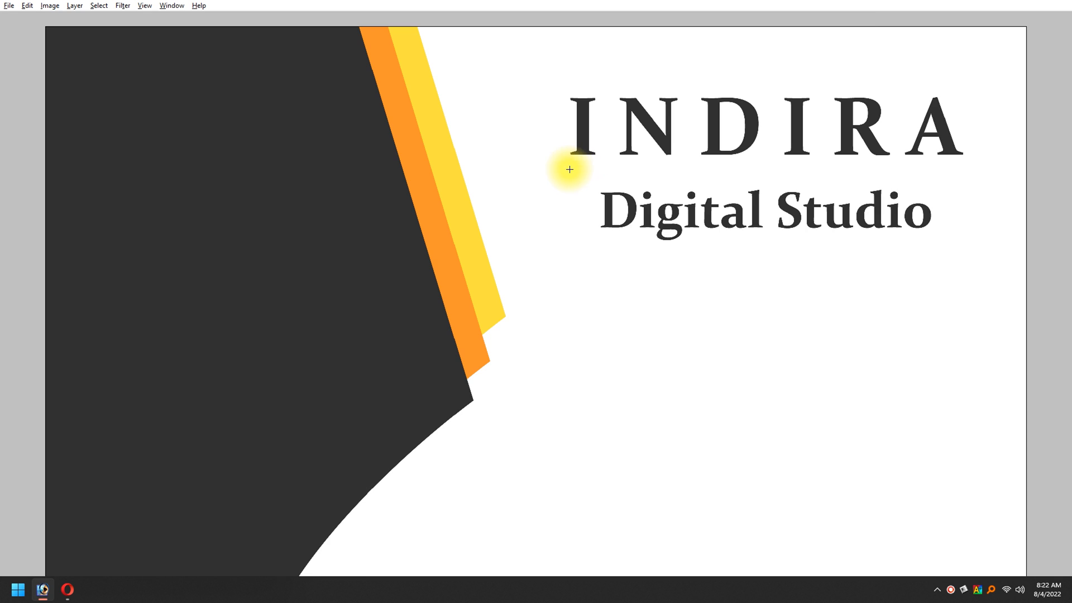
key("Tab")
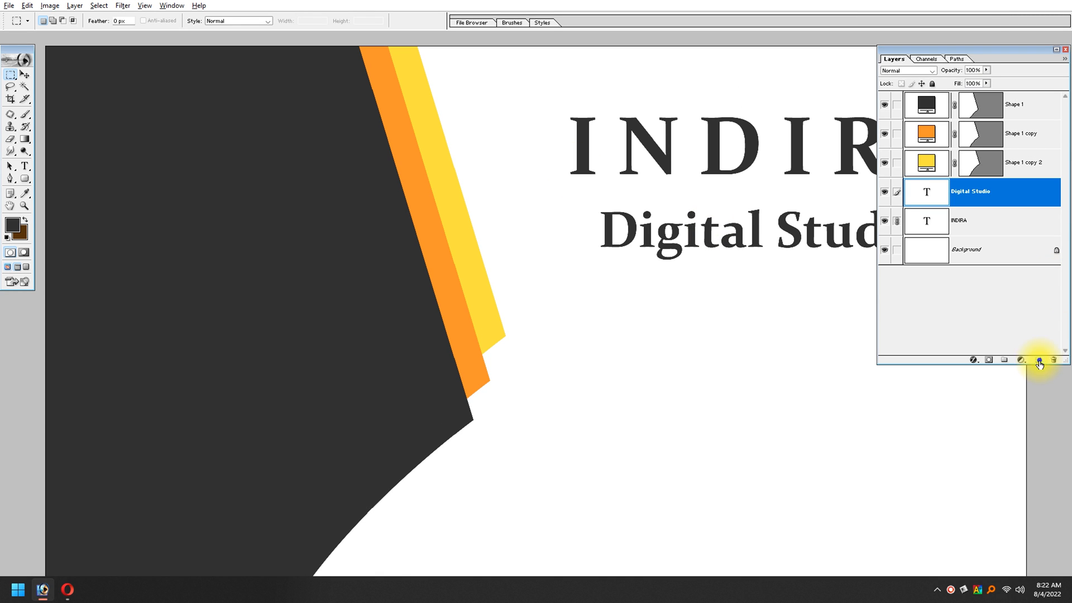
left_click(1039, 363)
key("Tab")
left_click_drag(571, 175, 965, 180)
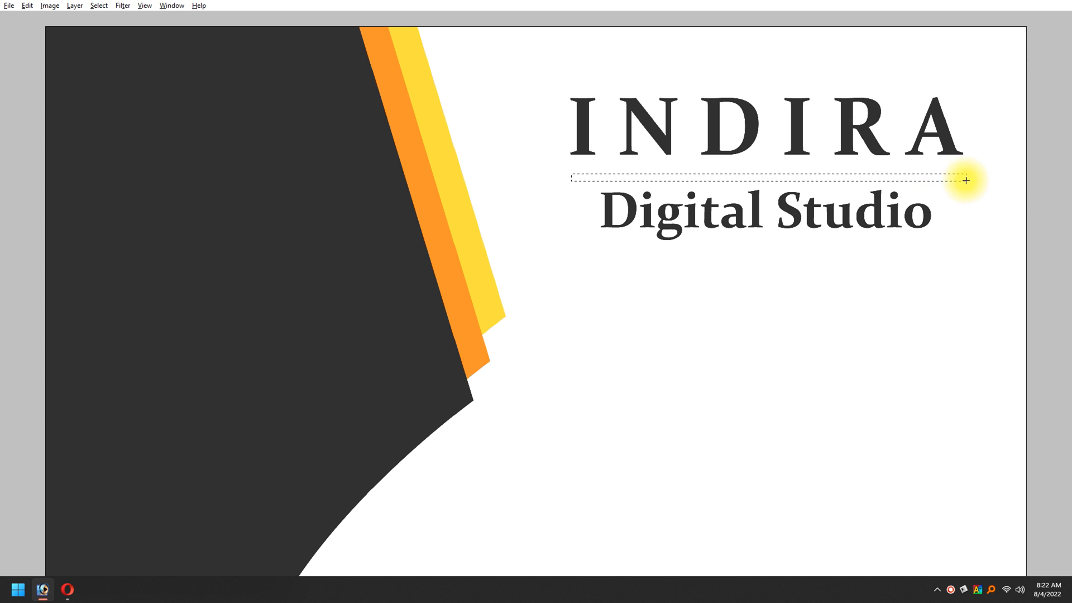
Step: Sample the orange stripe as the foreground colour and fill the thin strip selection with it
key("Tab")
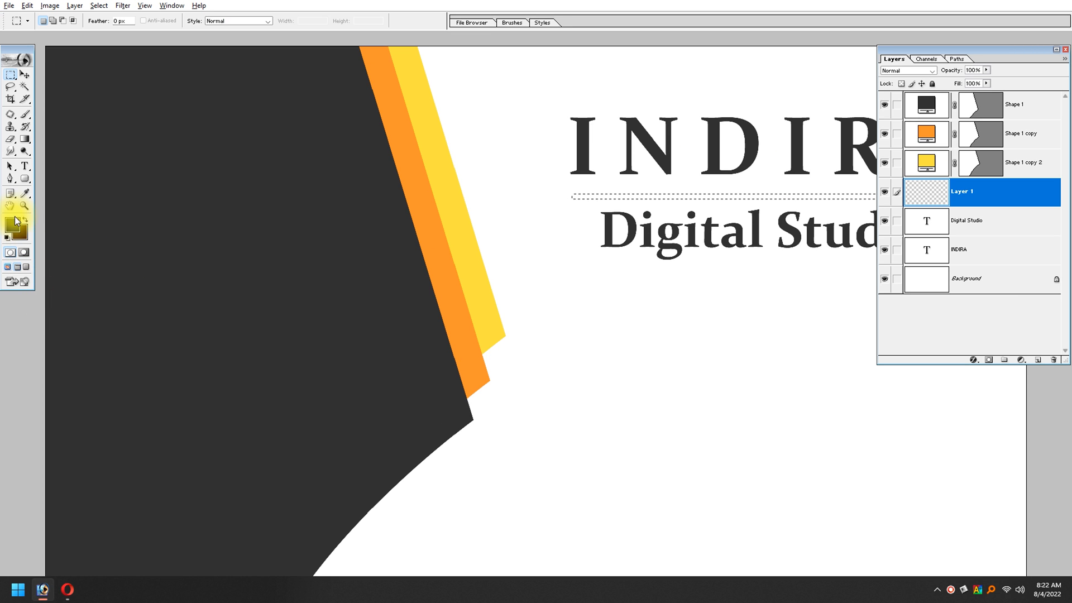
left_click(11, 222)
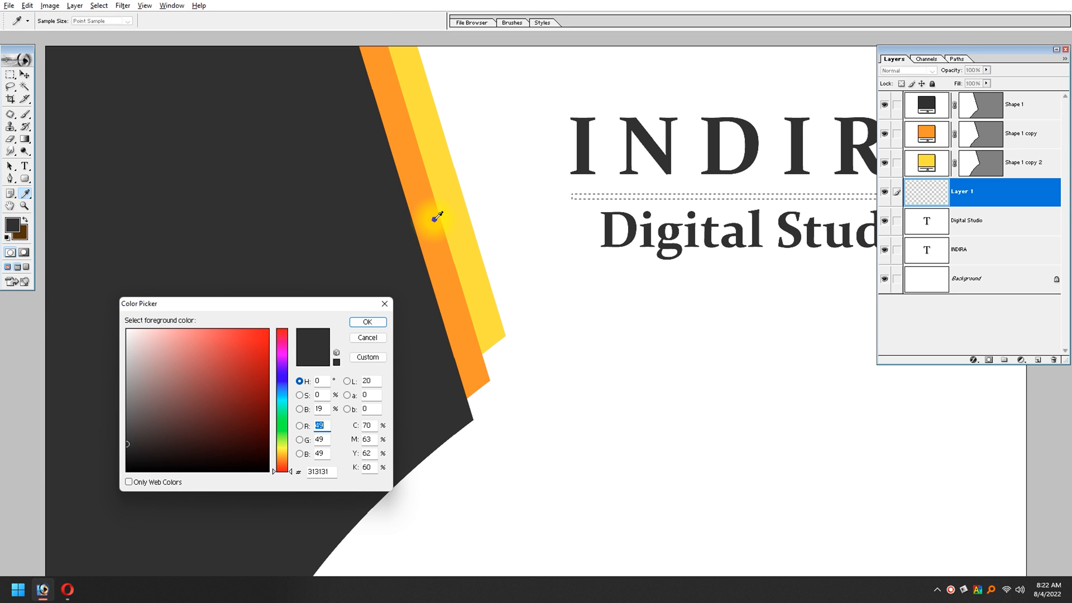
left_click(434, 219)
key("Return")
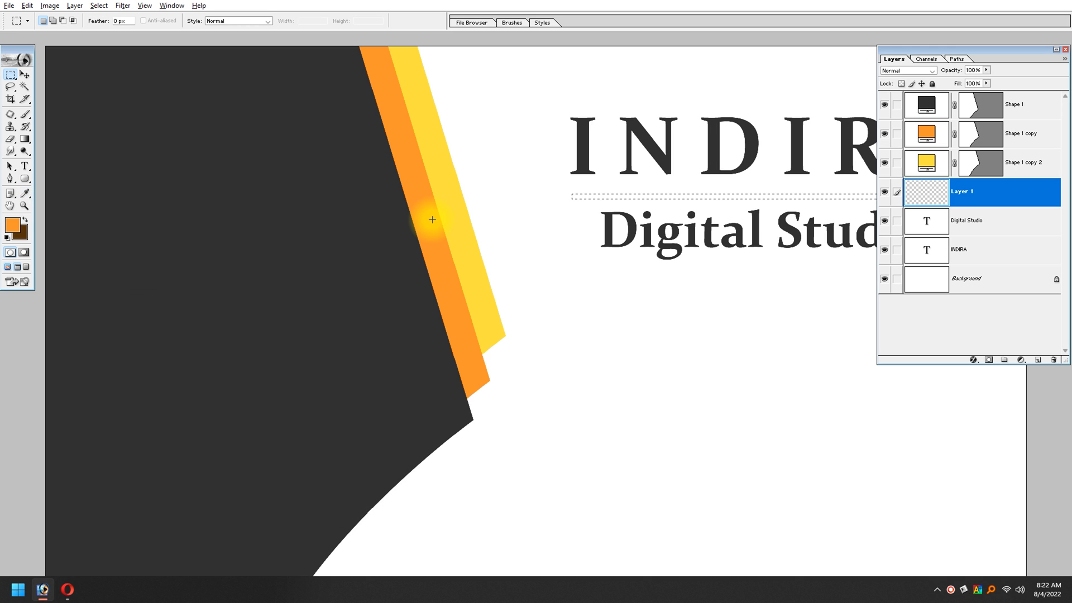
key("alt+Delete")
key("Tab")
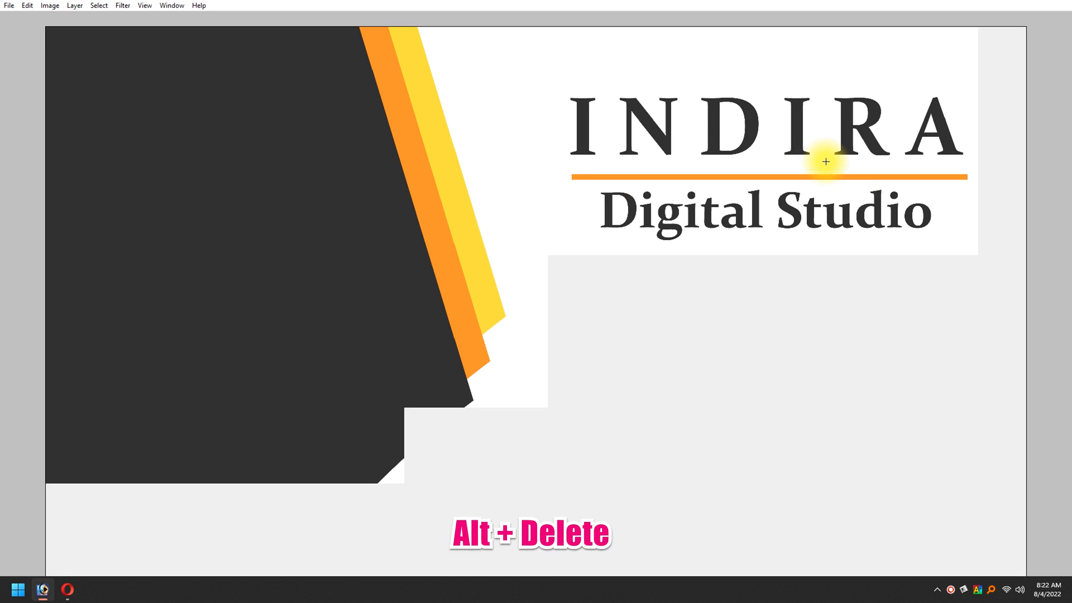
Step: Fade out both ends of the orange line with a large soft Eraser brush
key("ctrl+space")
left_click_drag(476, 56, 1056, 314)
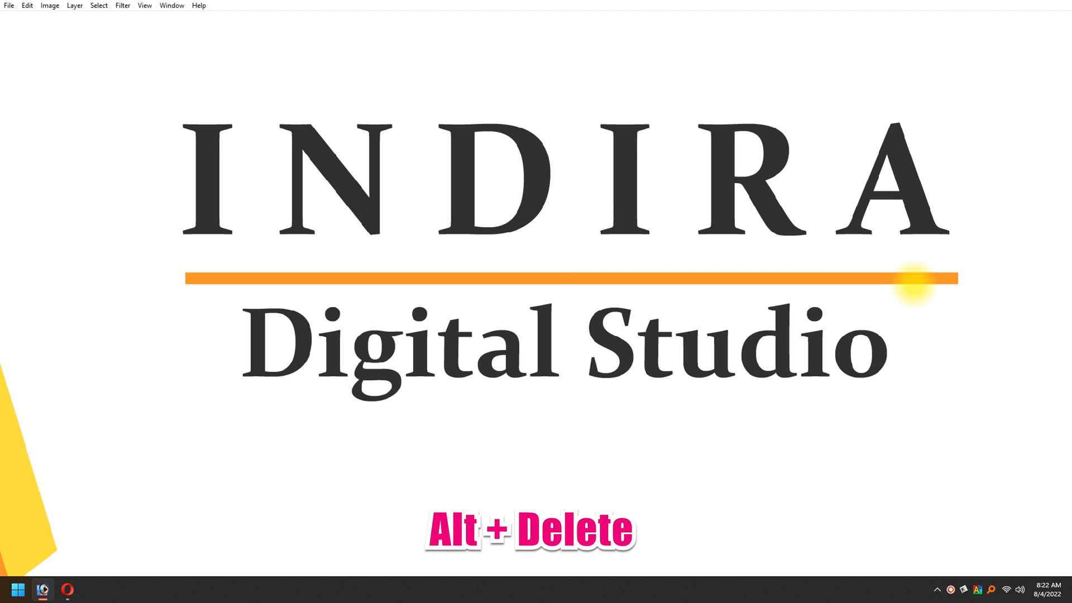
key("ctrl+t")
key("ctrl+minus")
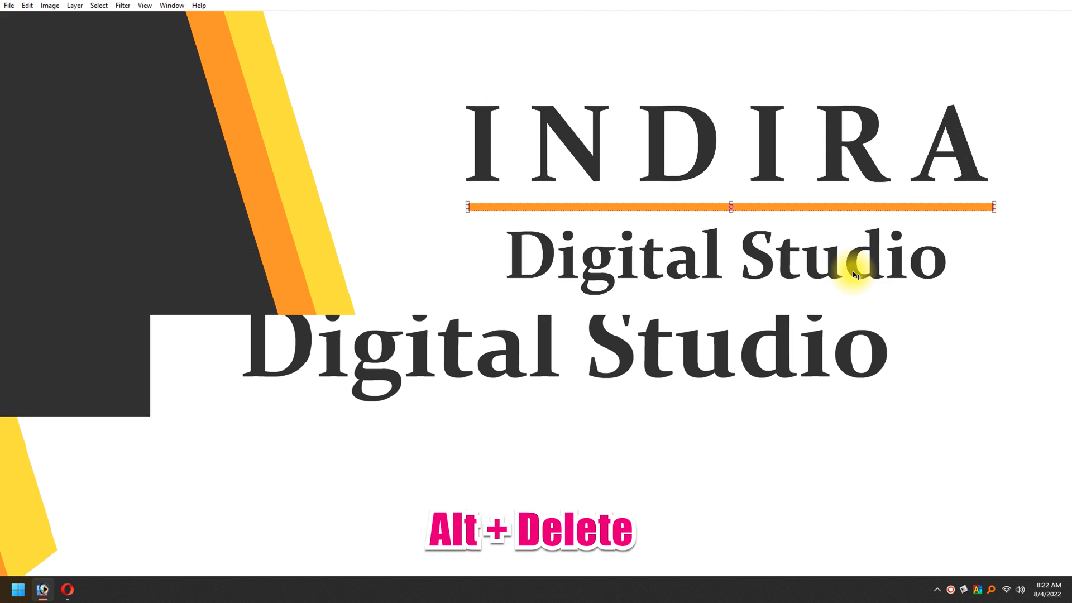
key("ctrl+minus")
key("Return")
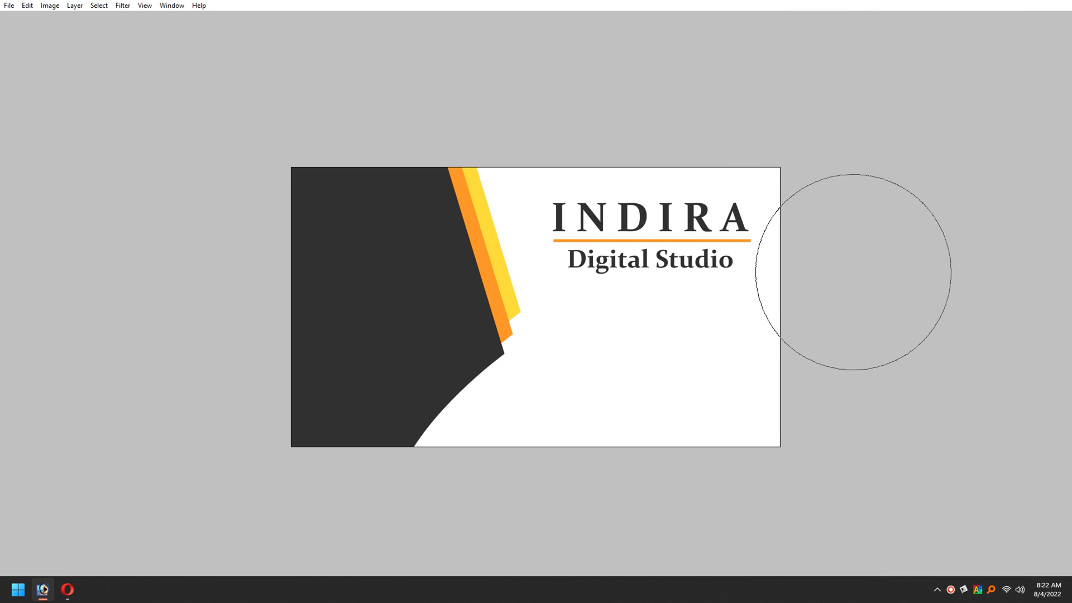
key("Tab")
key("bracketleft")
key("bracketleft")
key("bracketleft")
key("bracketleft")
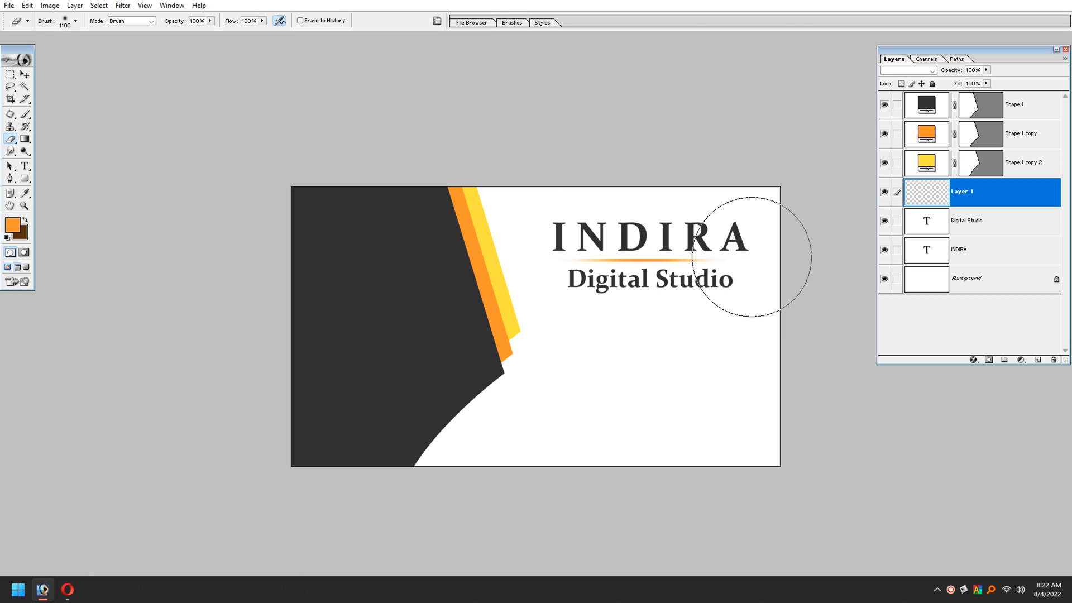
Step: Stretch the faded orange line beyond both ends of INDIRA and make it thinner
key("v")
left_click_drag(489, 171, 886, 319)
left_click_drag(577, 293, 575, 296)
left_click_drag(731, 299, 820, 295)
key("Return")
key("Tab")
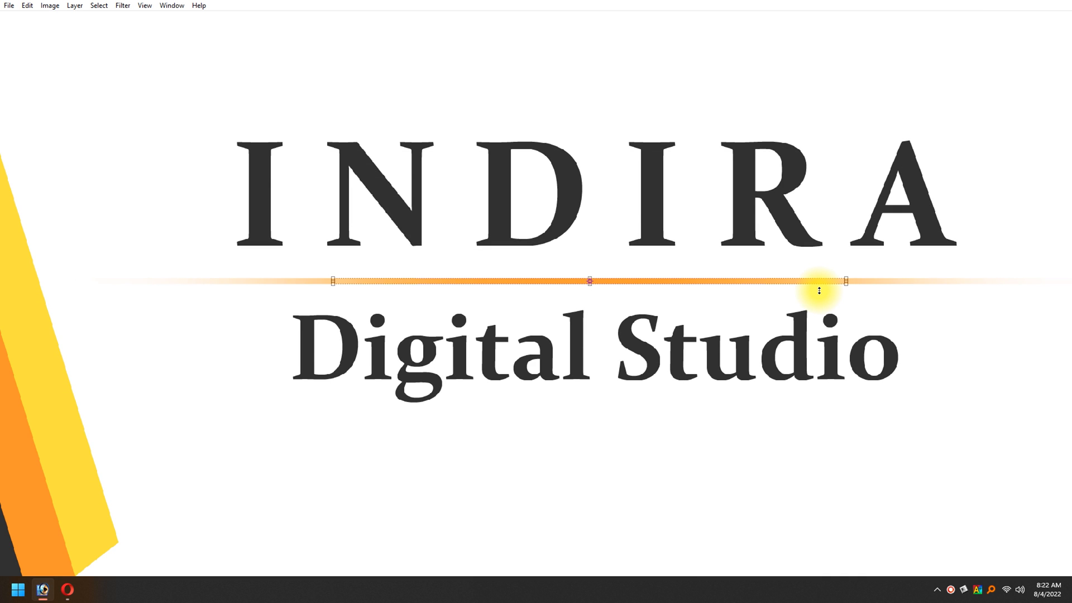
key("ctrl+0")
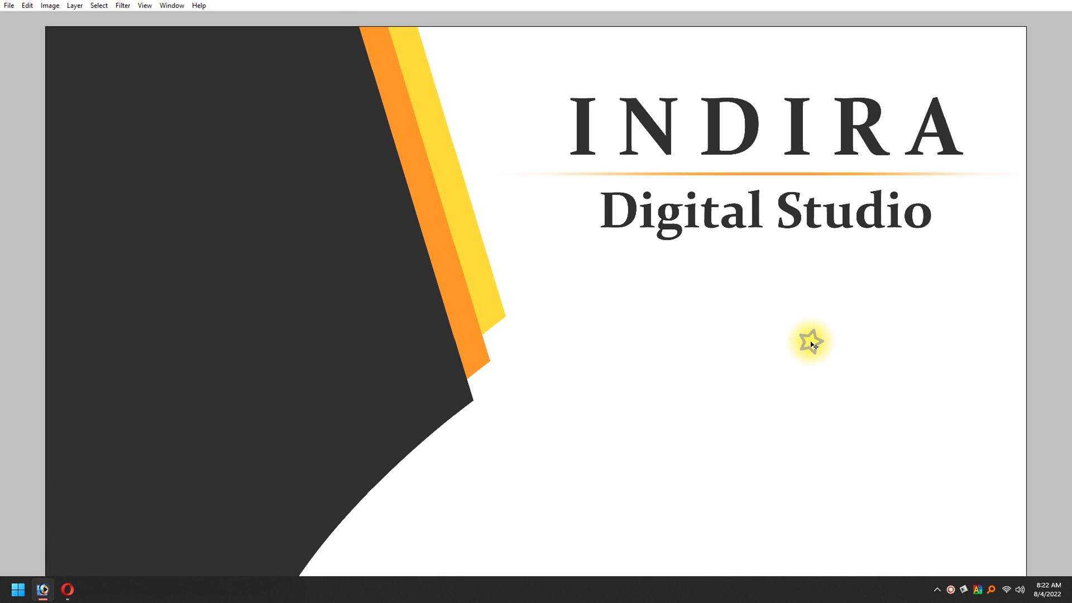
Step: Start a new text below Digital Studio with the placeholder sd and set it to Arial Regular
key("ctrl+minus")
key("Tab")
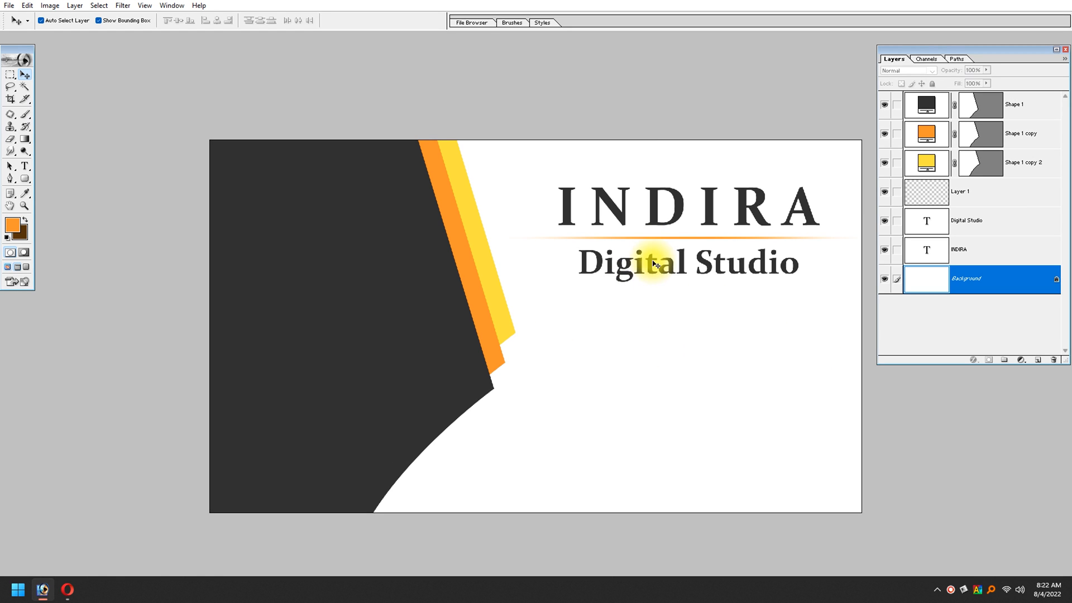
left_click(24, 166)
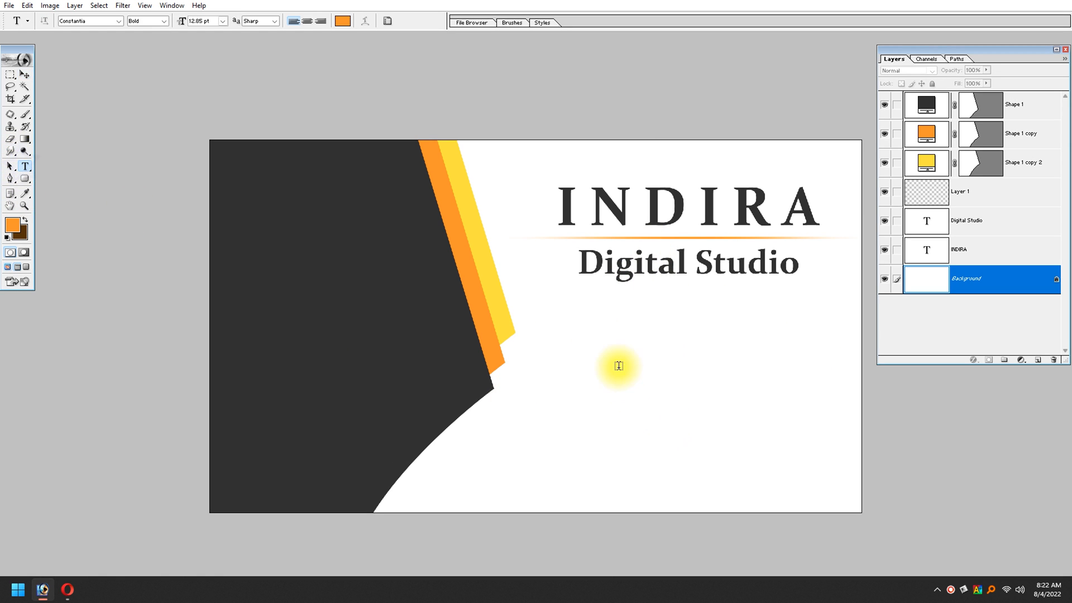
left_click(598, 337)
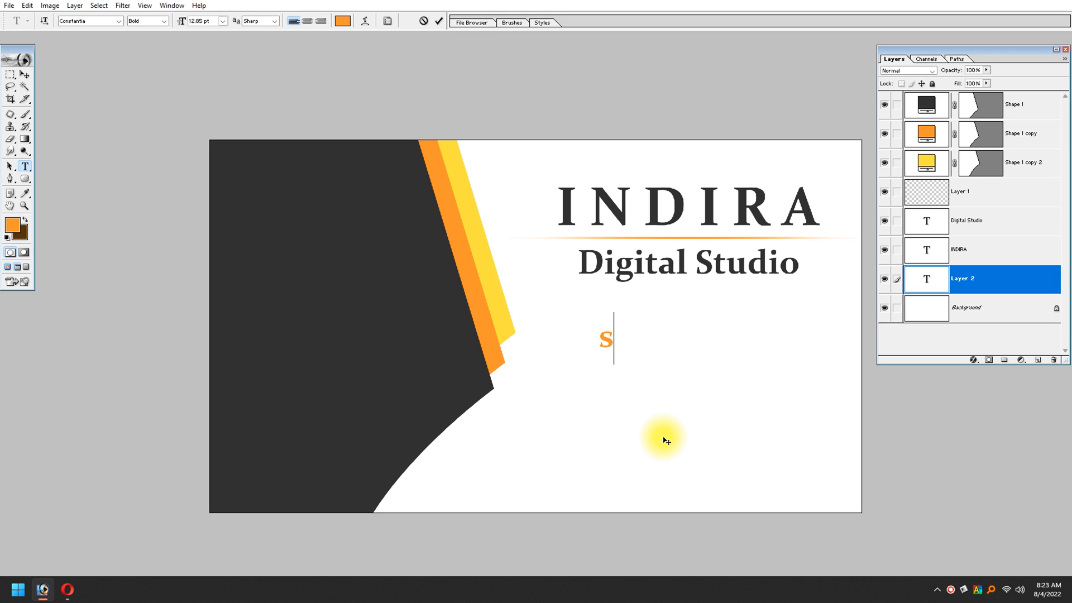
key("ctrl+a")
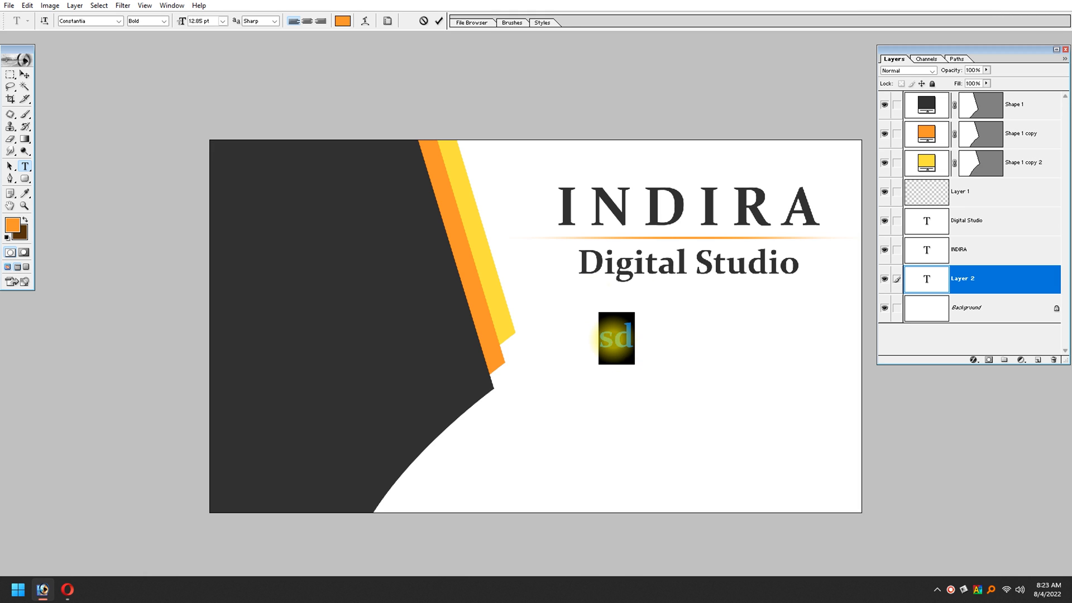
left_click(86, 21)
type("Arial")
key("Return")
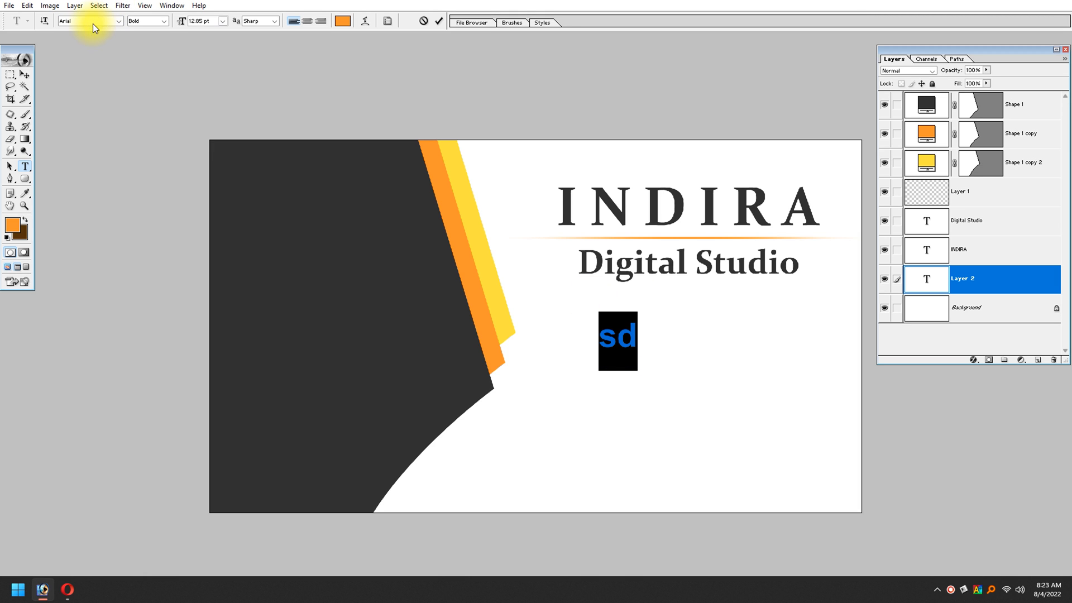
left_click(163, 21)
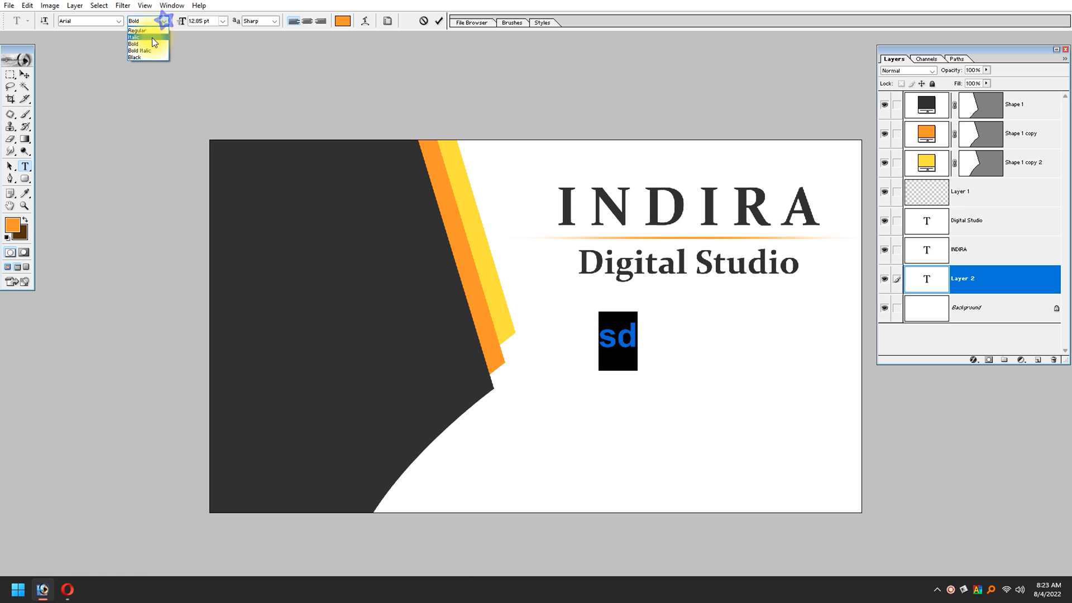
left_click(137, 30)
left_click(634, 342)
double_click(633, 344)
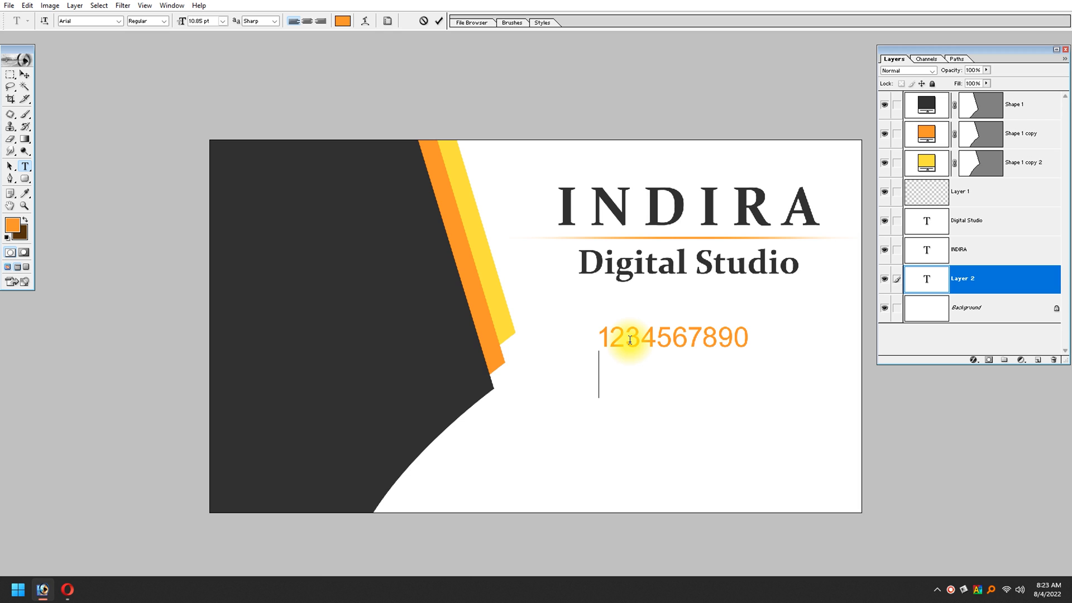
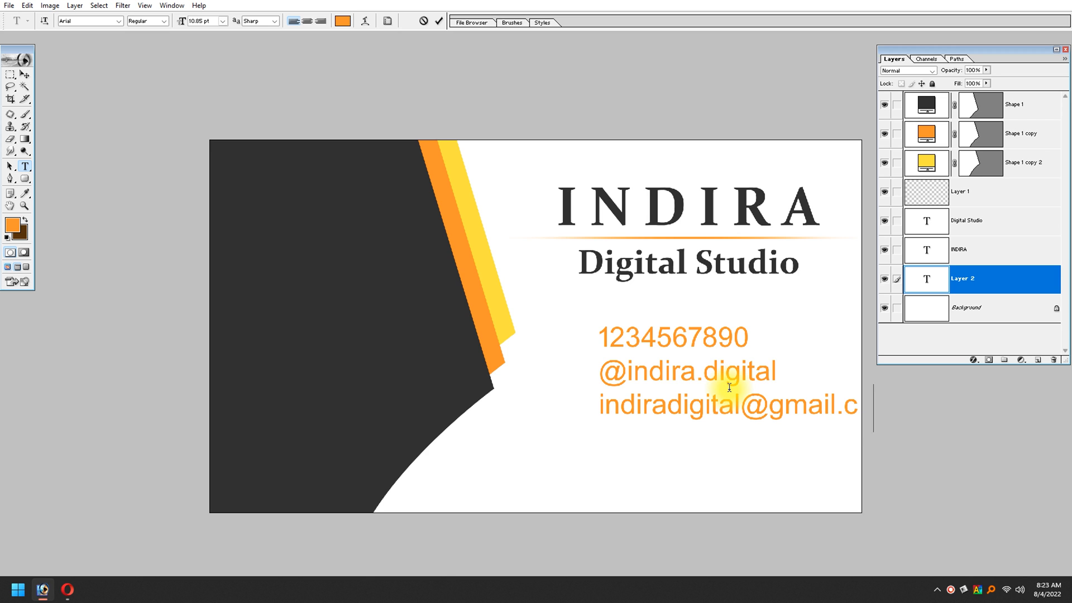
Step: Reduce the contact text to 8.85 pt with wider line spacing and add the town name as a fourth line
key("ctrl+a")
key("ctrl+shift+comma")
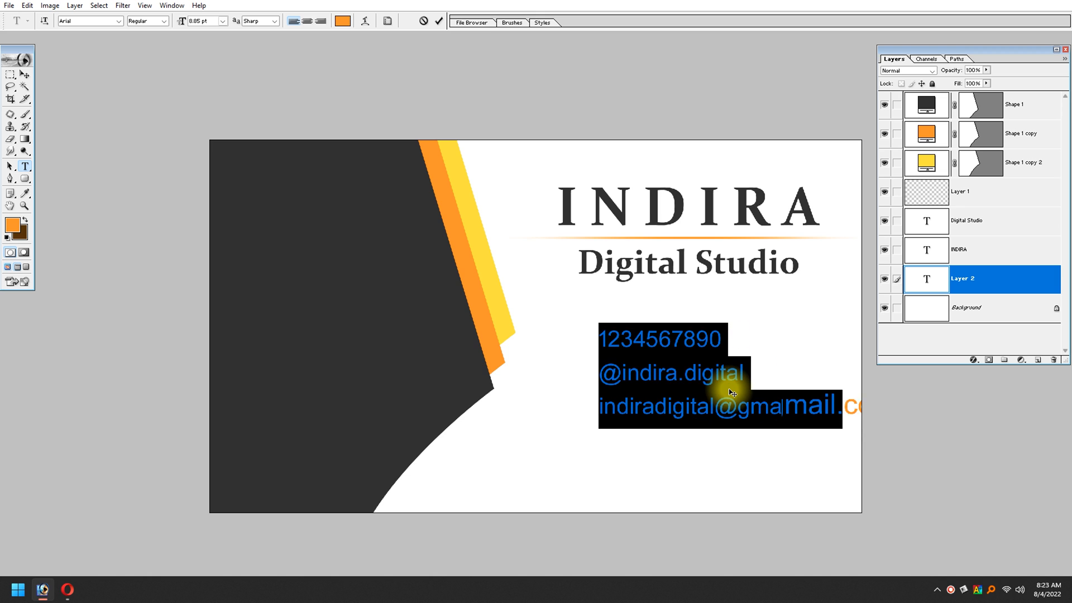
key("alt+Down")
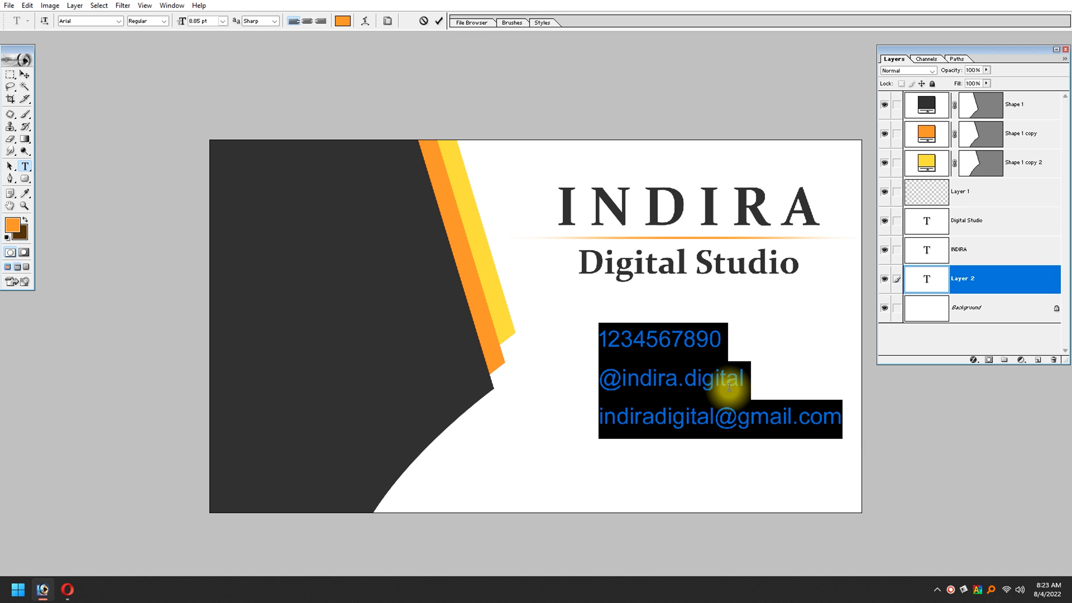
key("Right")
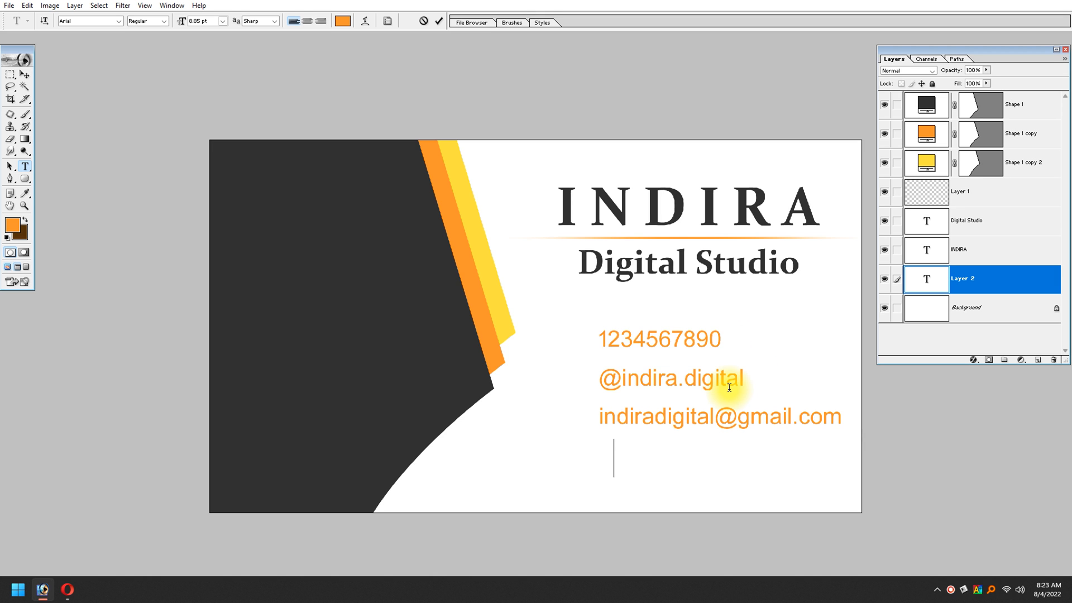
key("Return")
type("Keelapavoor")
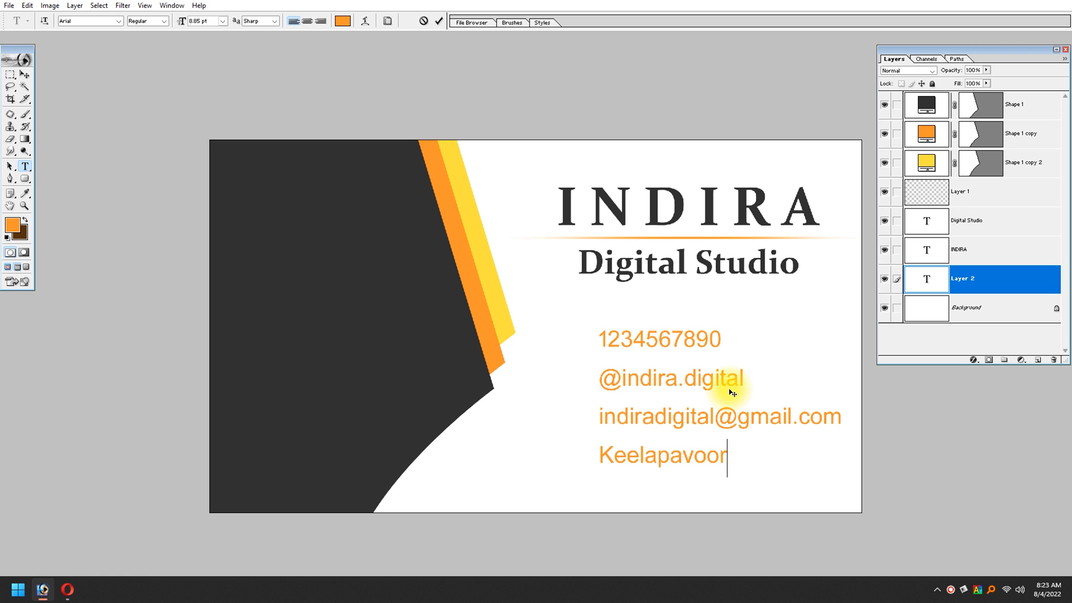
Step: Set the contact text to 6.85 pt with wider line spacing and move it up and right beneath Digital Studio
key("ctrl+a")
left_click_drag(728, 465, 414, 328)
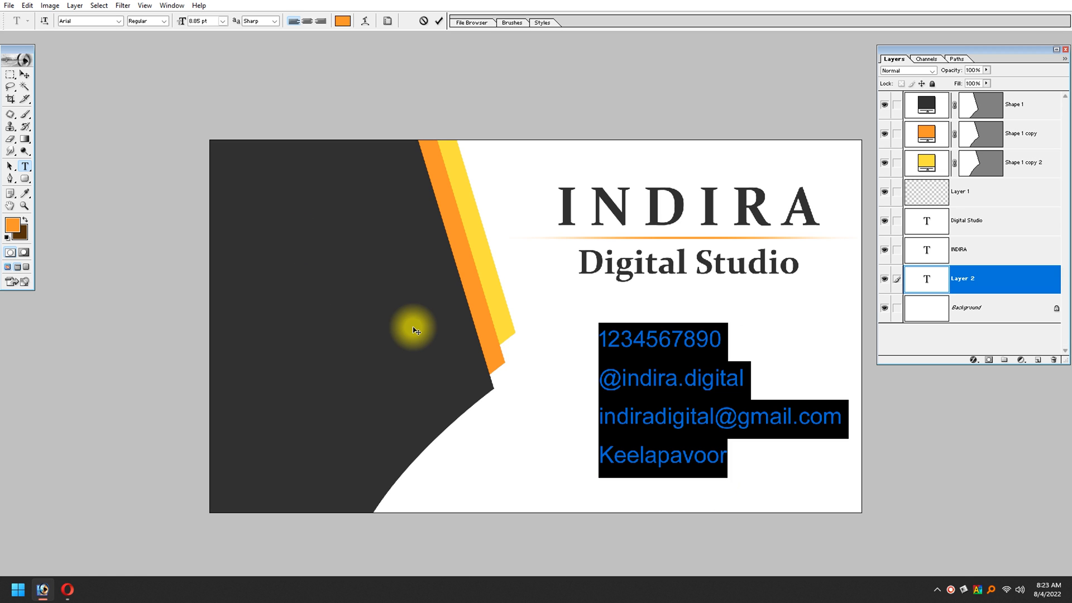
key("alt+Down")
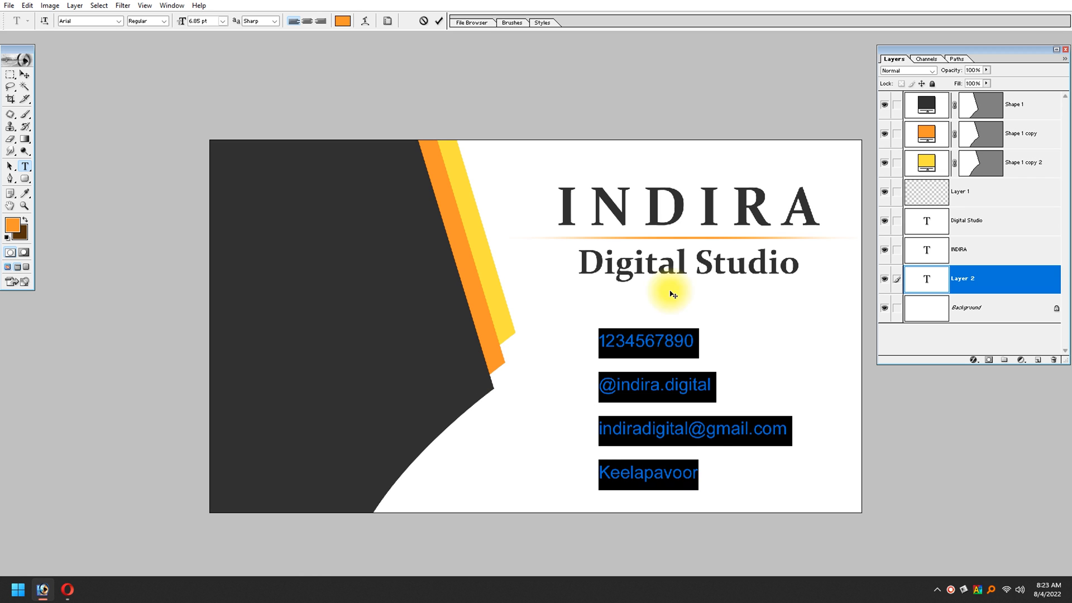
left_click(26, 72)
left_click_drag(711, 430, 730, 408)
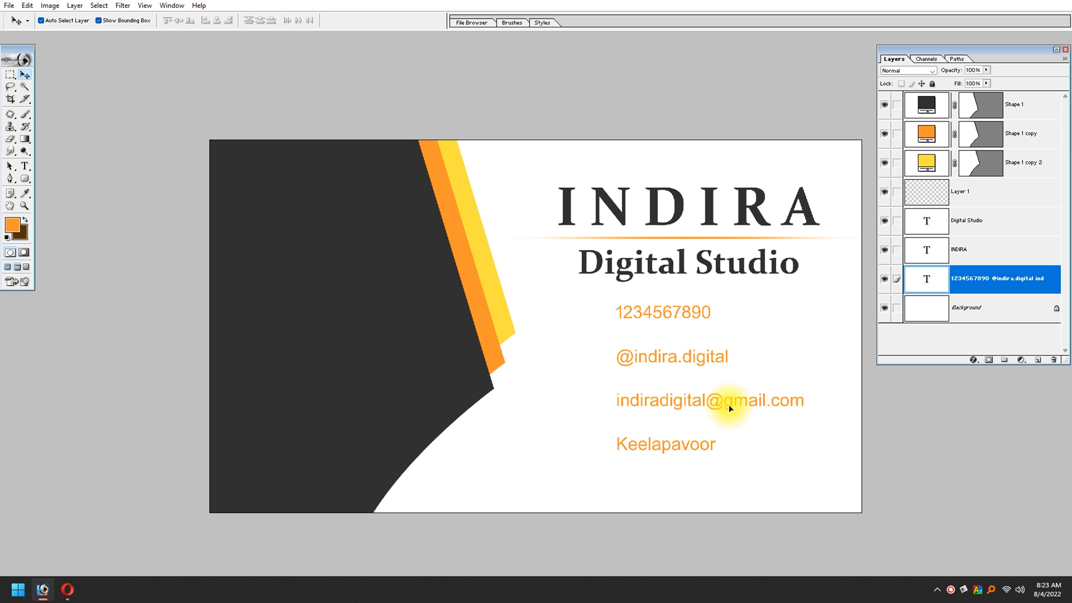
Step: Duplicate the contact text down and to the left, and replace the copy's content with the studio's full postal address
left_click_drag(698, 445, 576, 481)
left_click(28, 166)
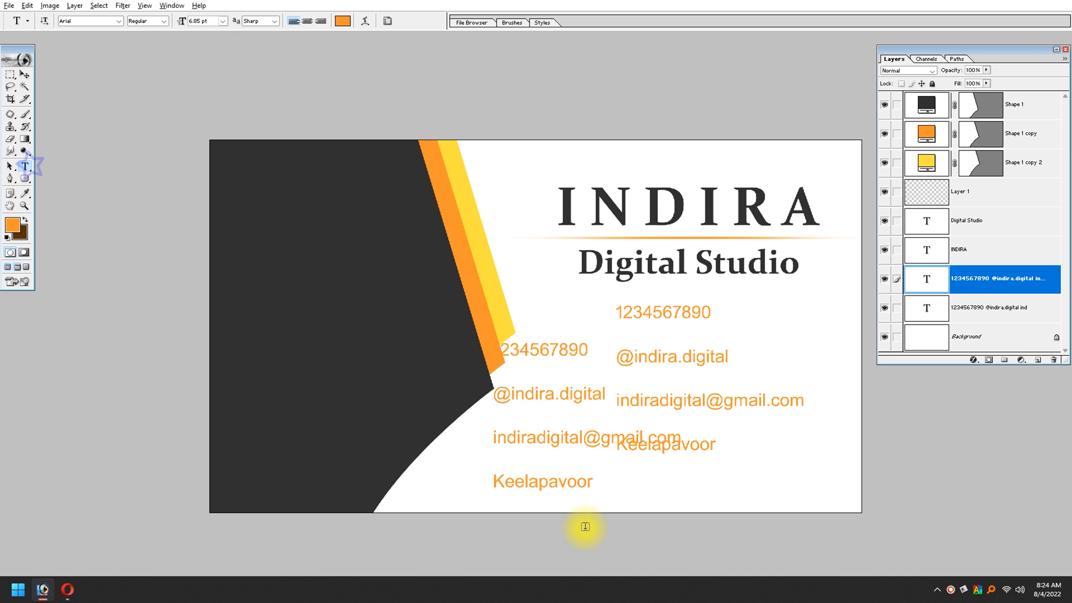
left_click(567, 483)
key("ctrl+a")
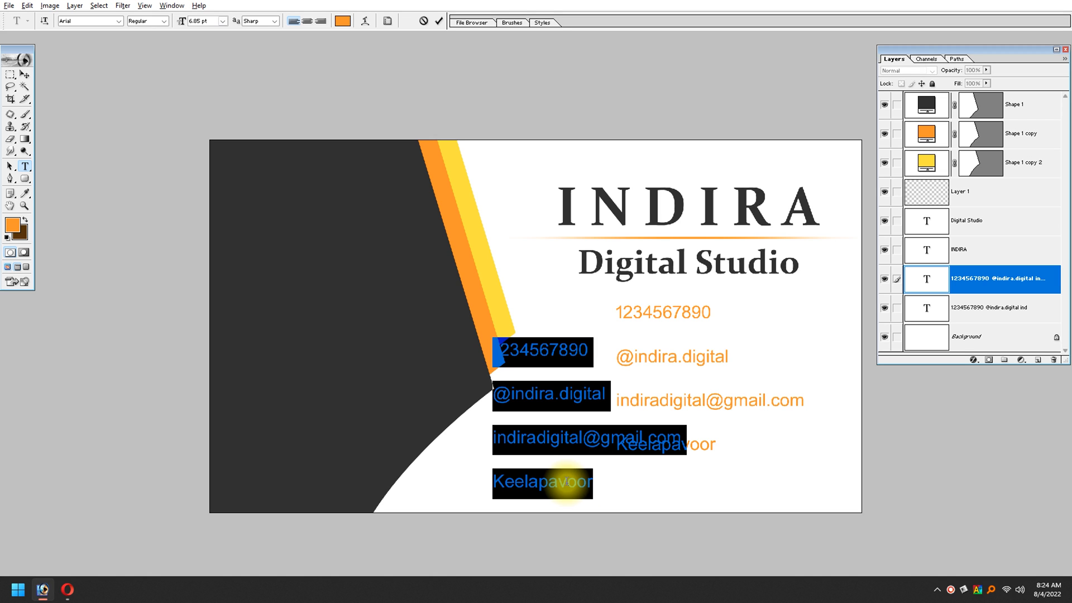
type("name")
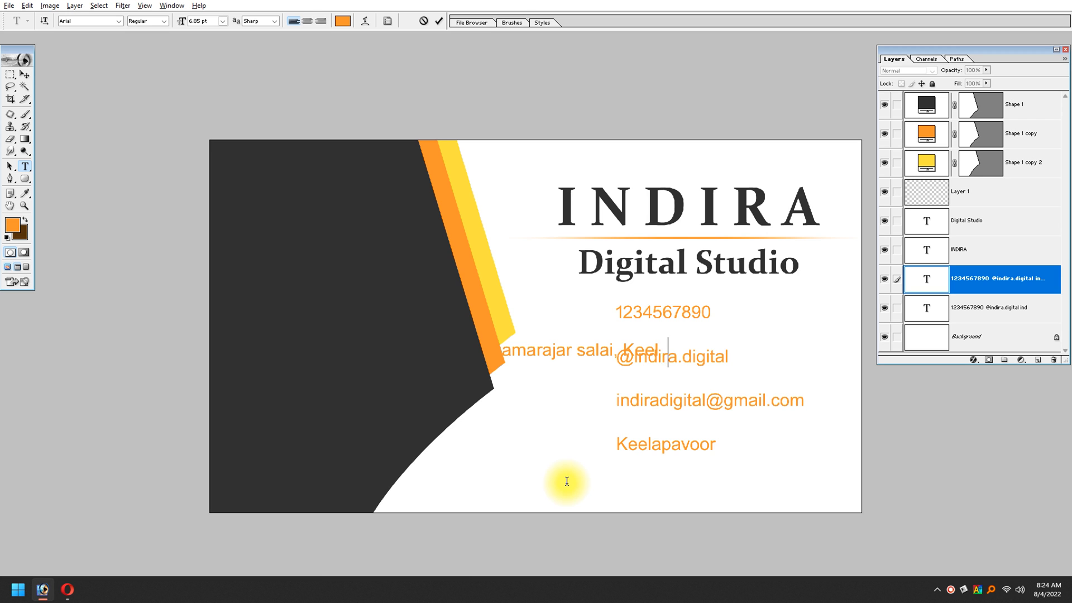
key("ctrl+a")
key("Right")
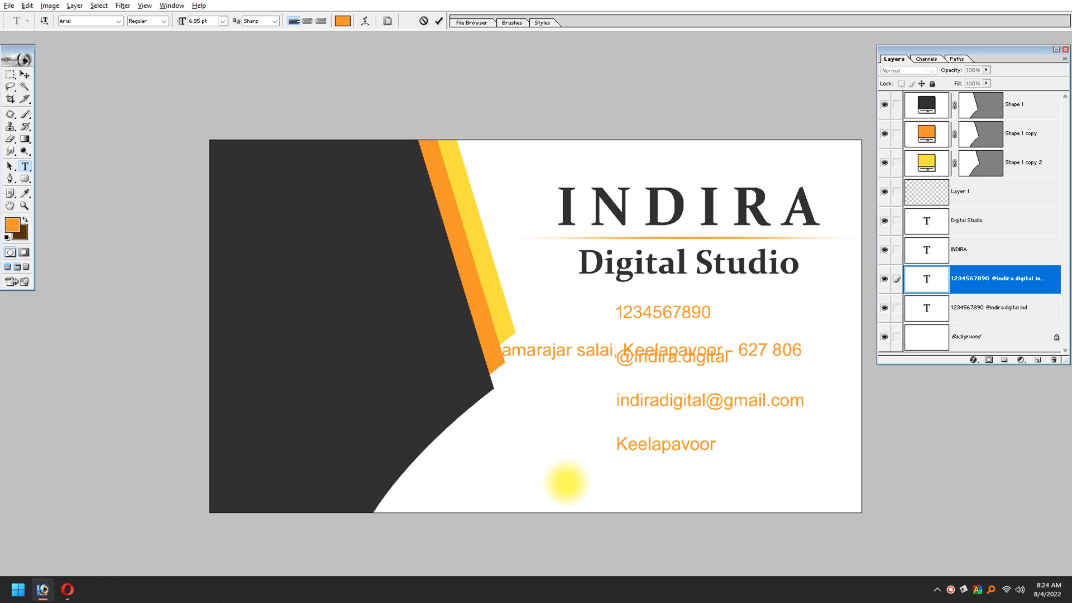
left_click(25, 74)
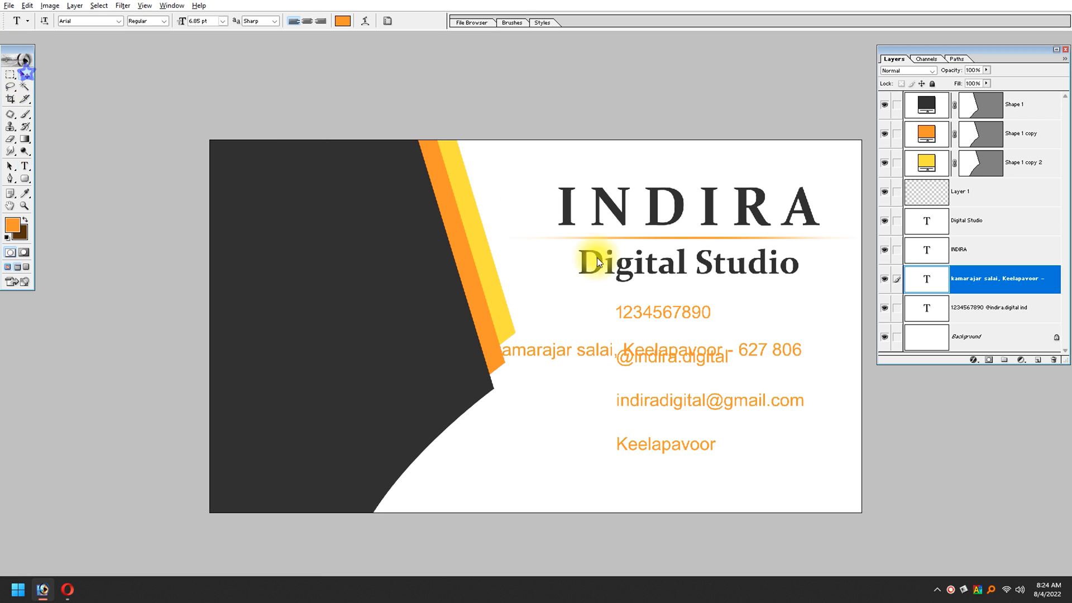
Step: Move the address line below the contact text and recolour the contact text with the dark grey sampled from the large shape
left_click_drag(560, 352, 591, 494)
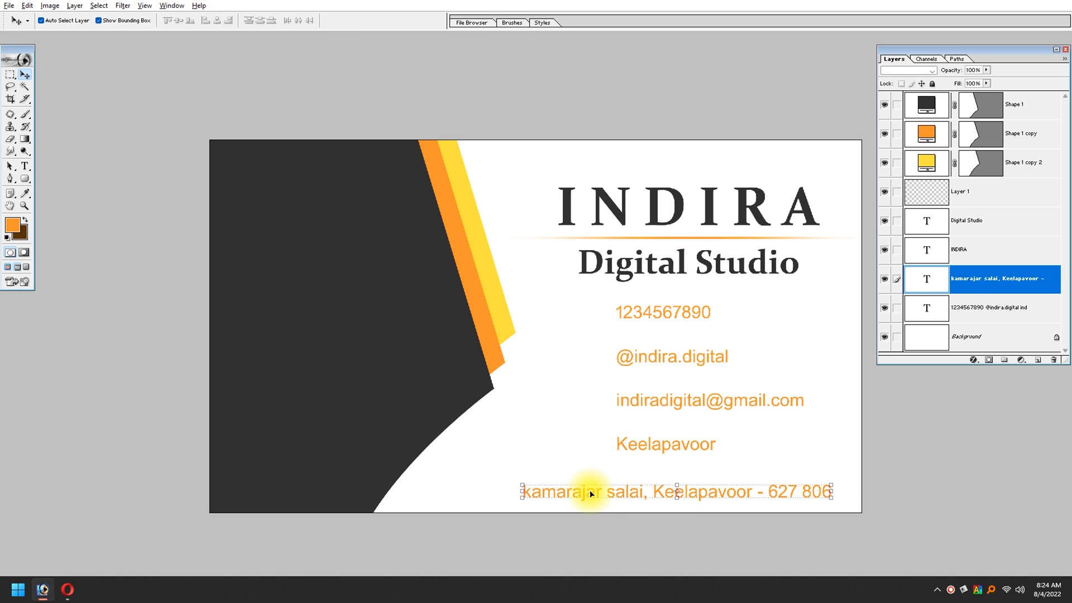
left_click(696, 440)
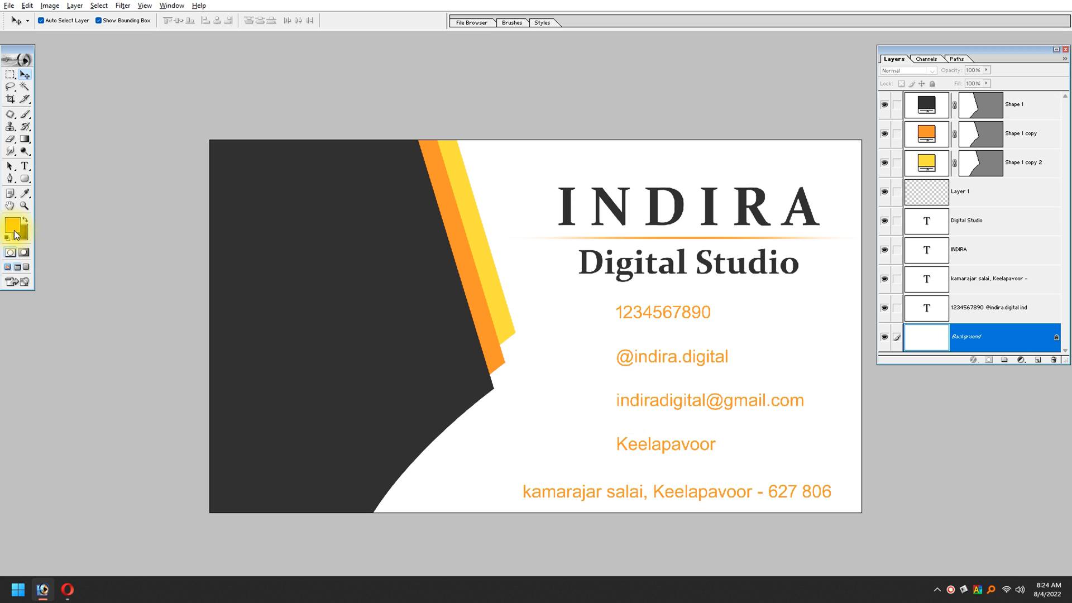
left_click(726, 404)
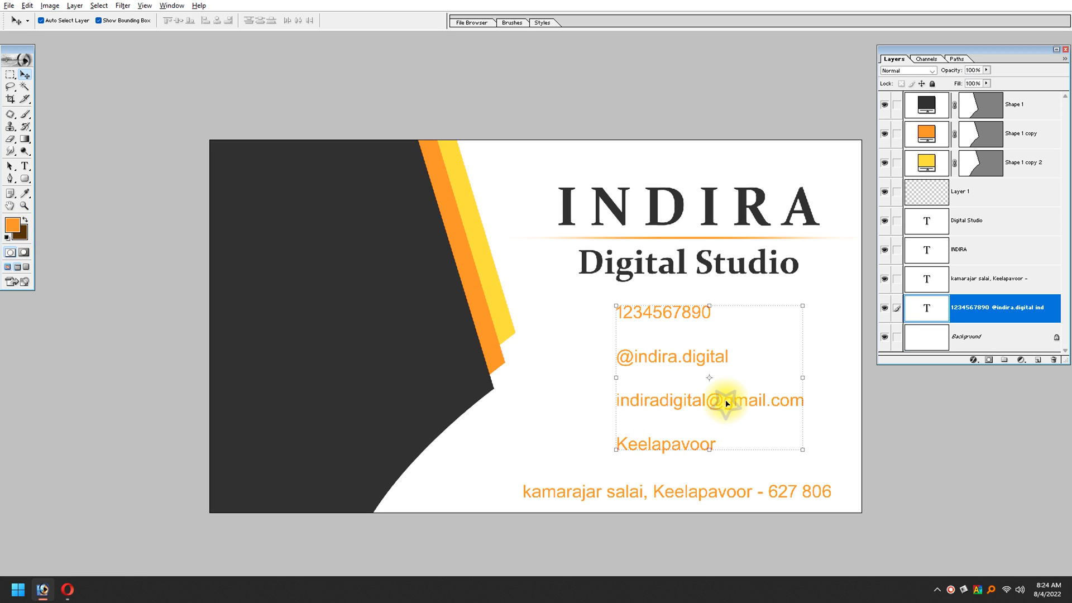
left_click(12, 225)
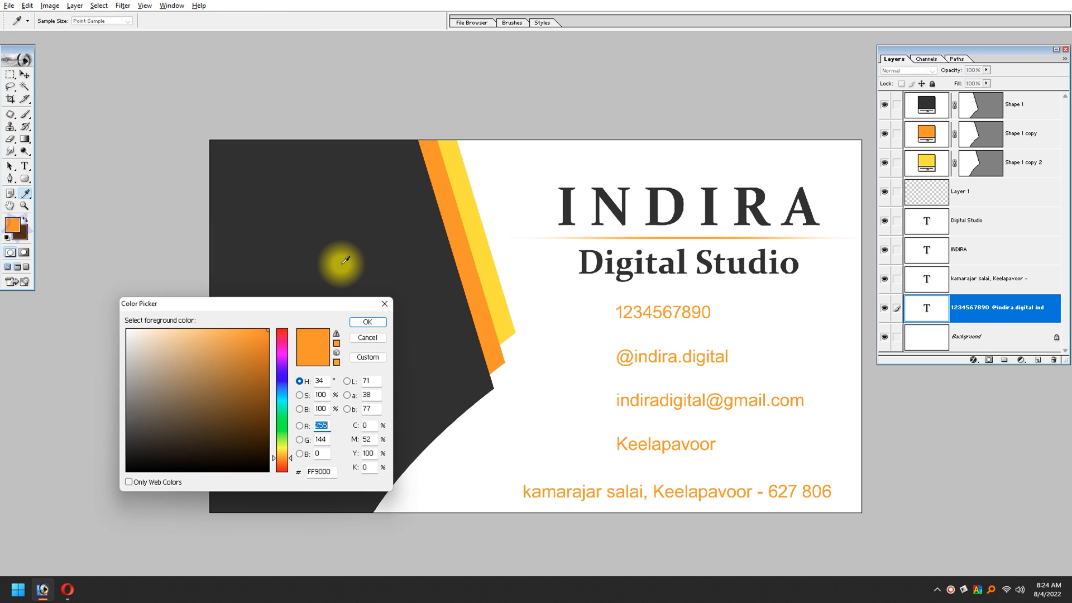
left_click(346, 260)
key("Return")
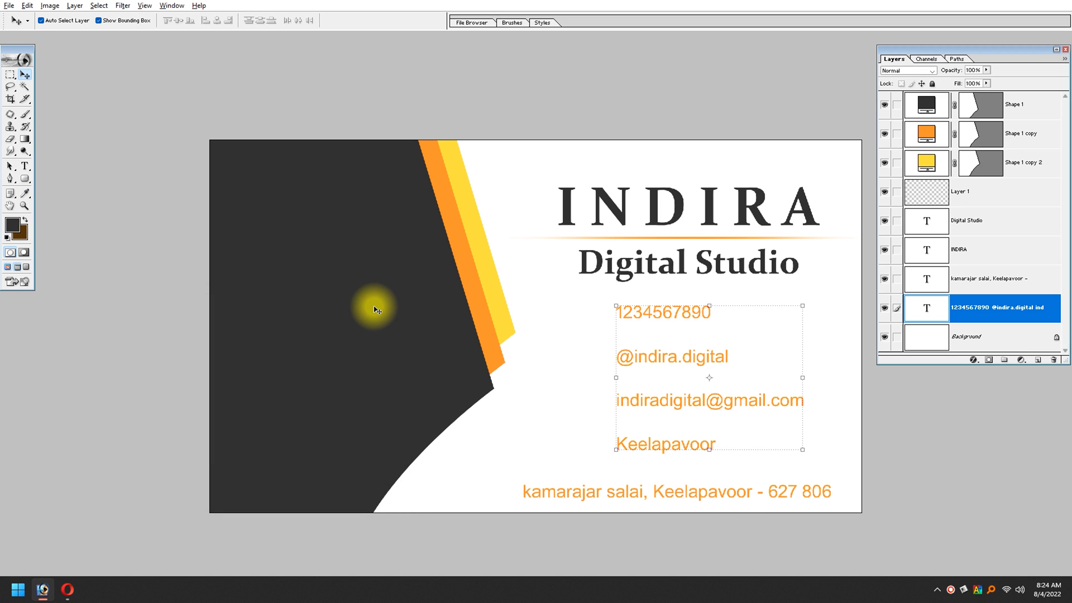
key("shift+alt+BackSpace")
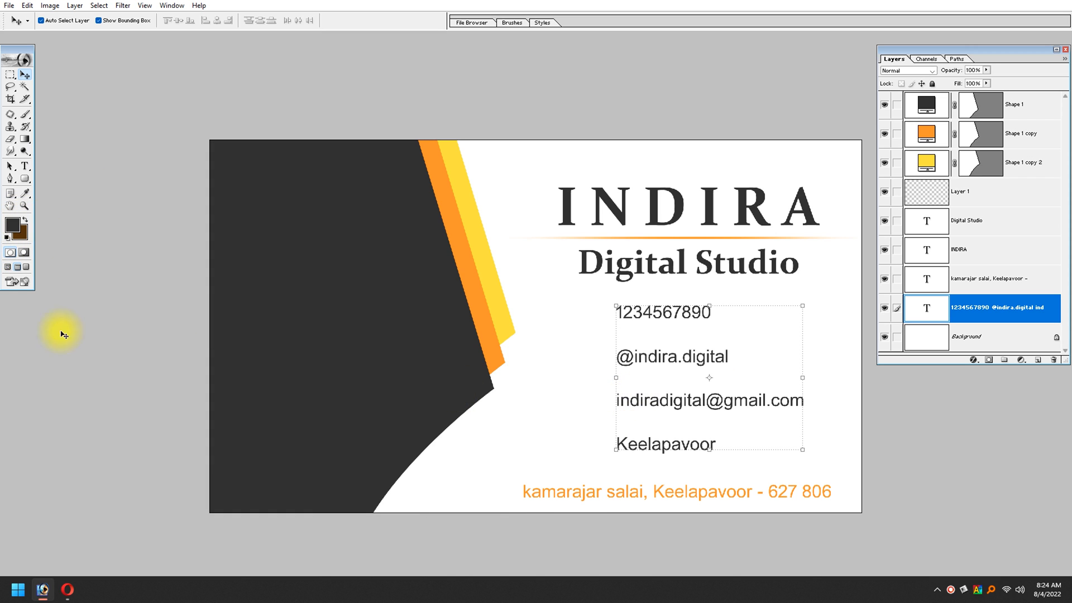
Step: Select the address text and recolour it with the same dark grey as the contact text
left_click(635, 492)
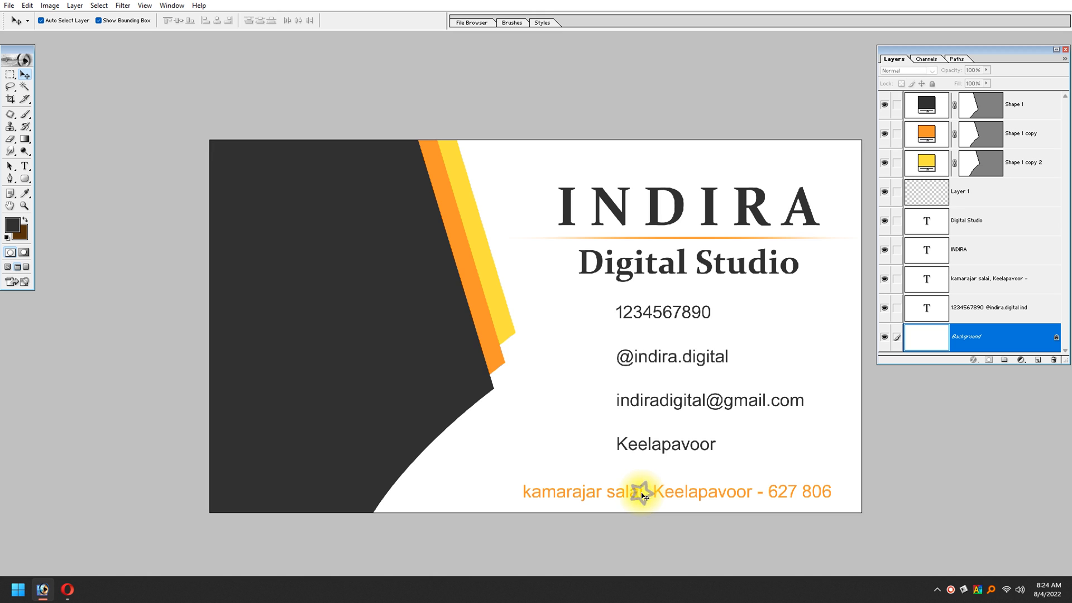
right_click(726, 491)
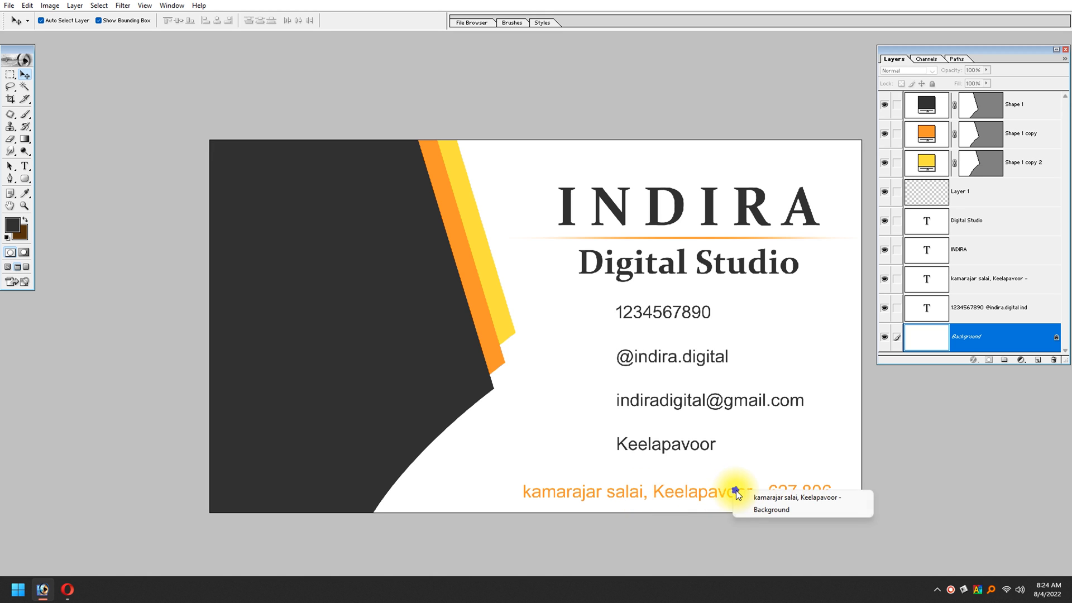
left_click(743, 497)
left_click(877, 502)
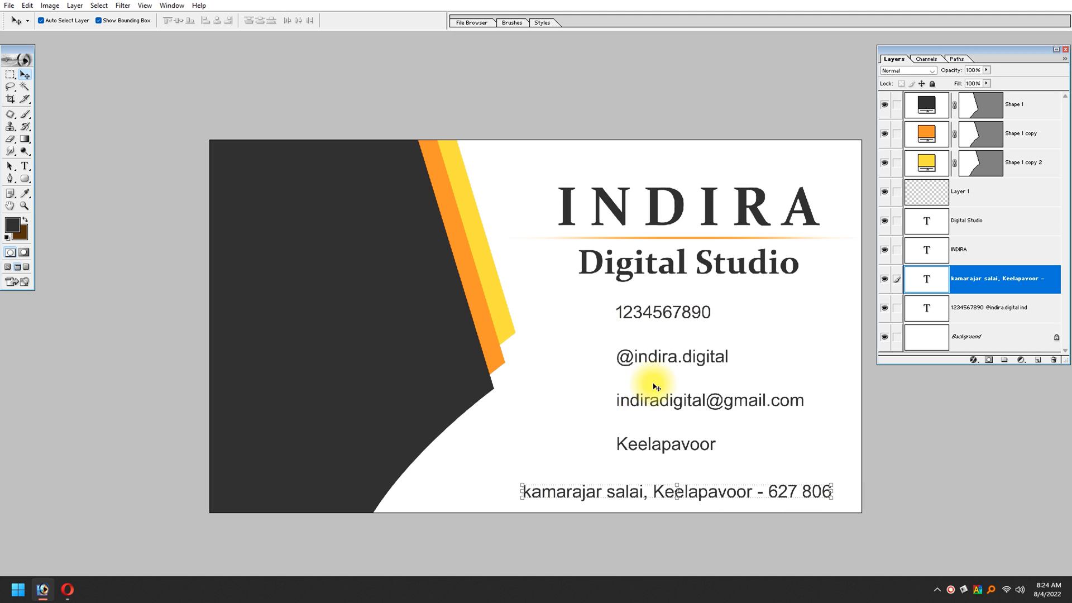
Step: Link the INDIRA title, the divider line and Digital Studio, and move them up slightly together
left_click(708, 218)
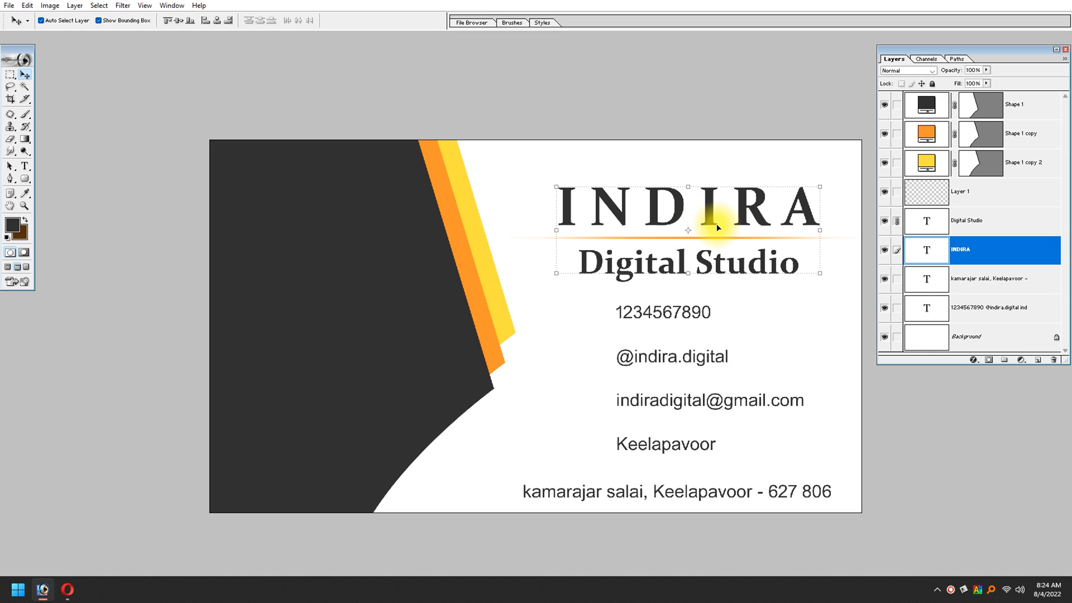
right_click(713, 240, "shift")
left_click(718, 245, "shift")
left_click(710, 219)
left_click_drag(710, 219, 707, 210)
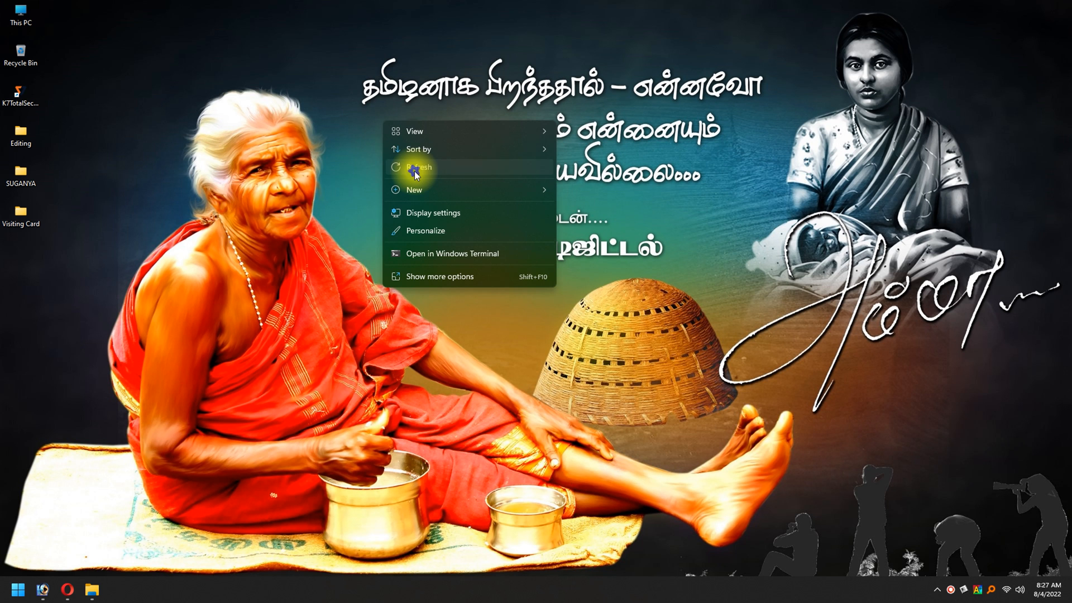
Step: Switch back to Photoshop and view the whole card with the panels hidden
left_click(409, 167)
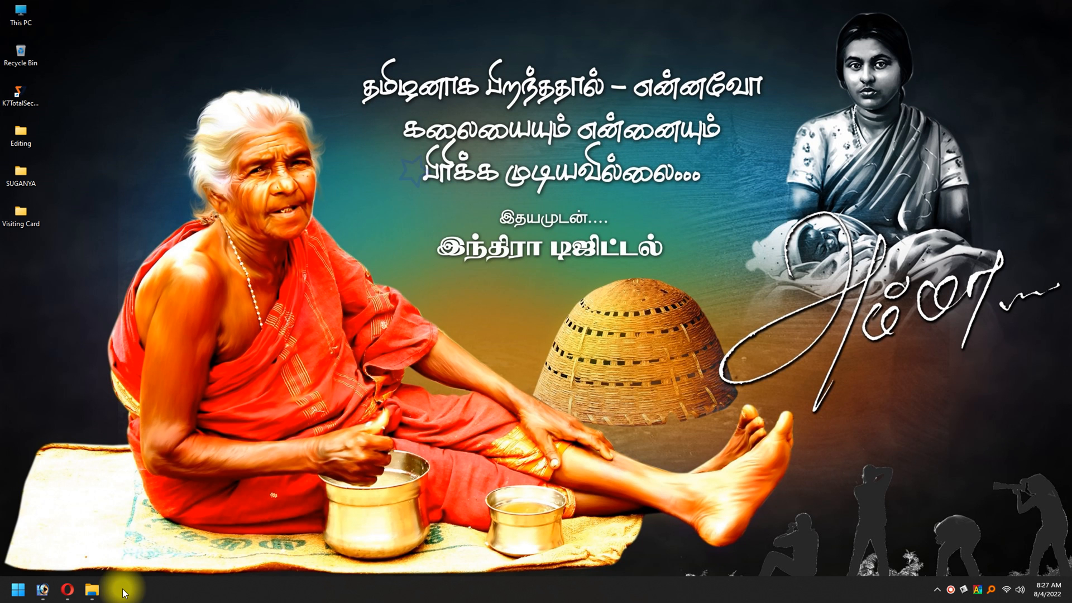
left_click(42, 590)
key("Tab")
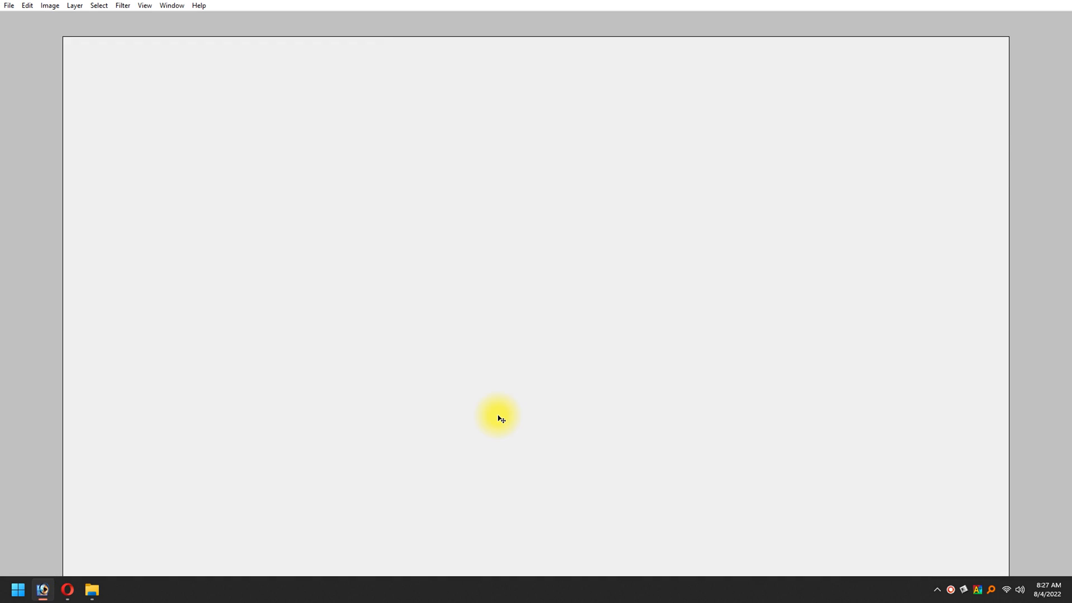
key("ctrl+minus")
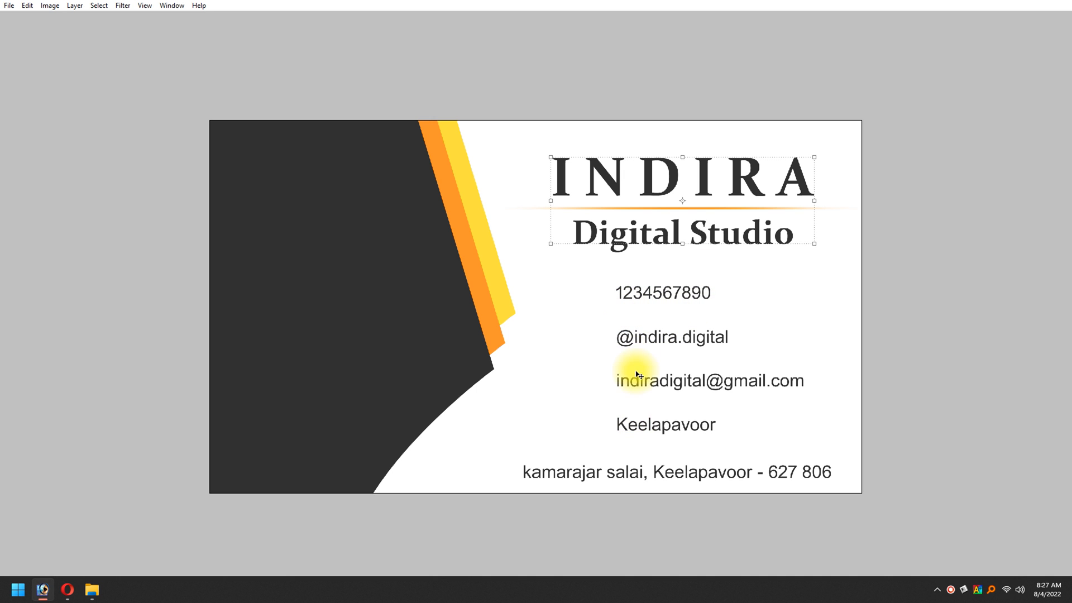
Step: Switch to the Opera browser and examine the transparent social media icon cliparts on HiClipart
mouse_move(67, 590)
left_click(84, 524)
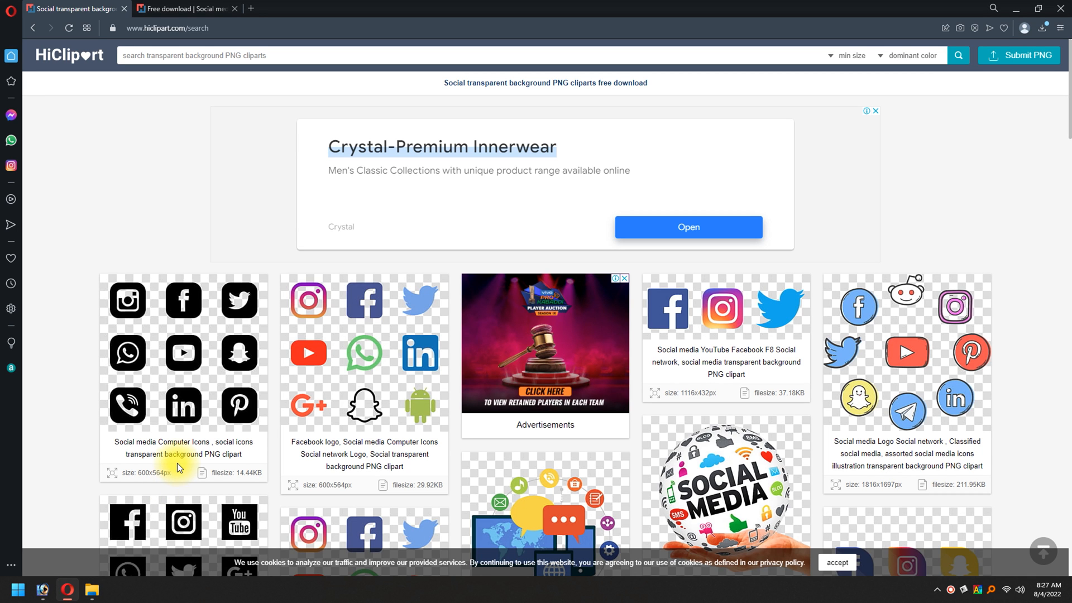
scroll(319, 340, "down", 3)
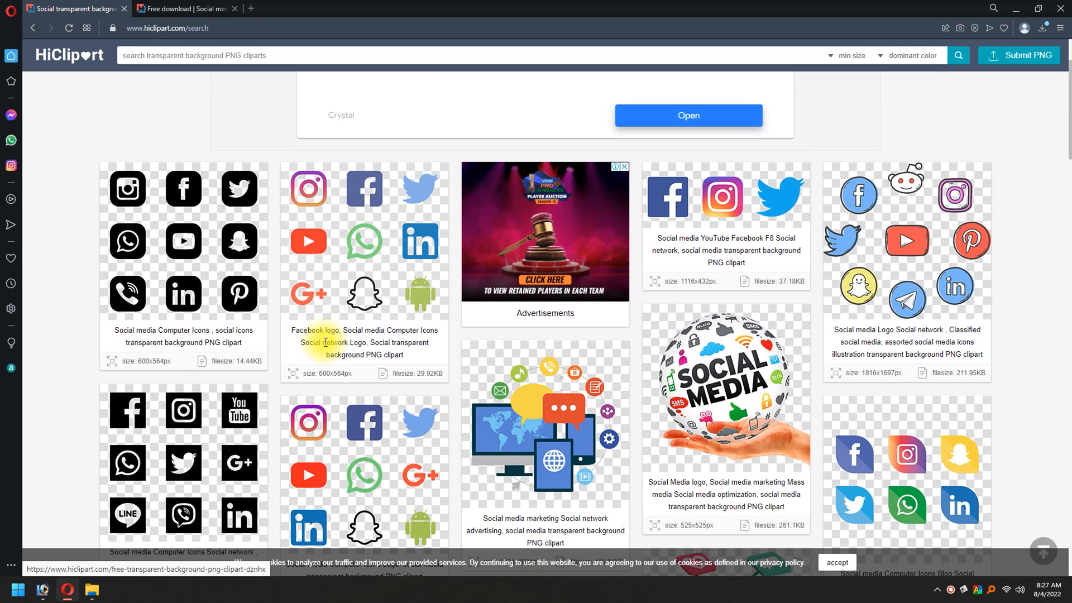
scroll(326, 342, "down", 5)
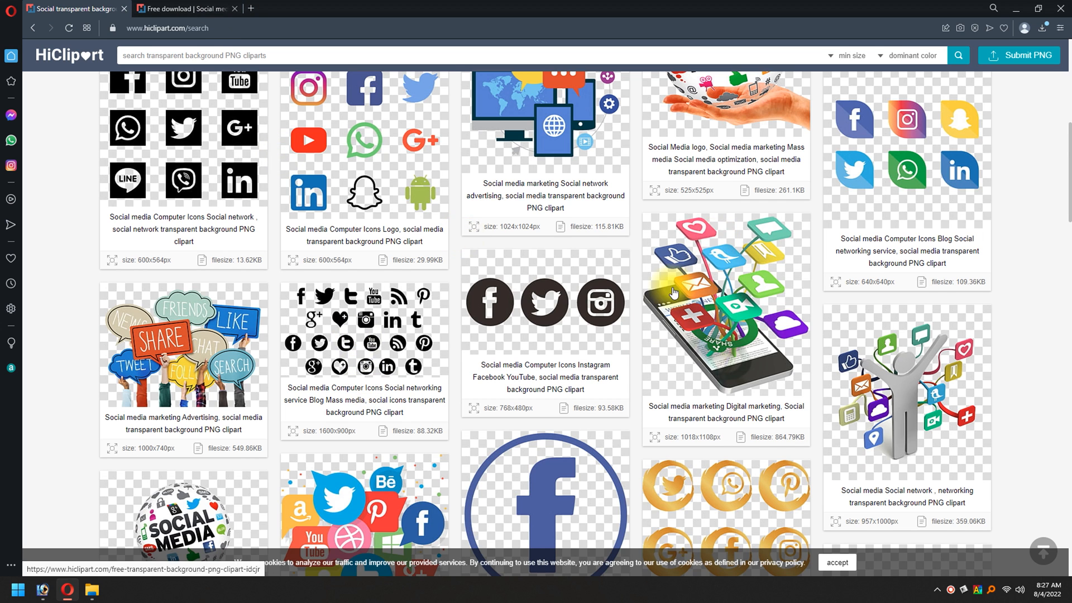
scroll(991, 349, "up", 3)
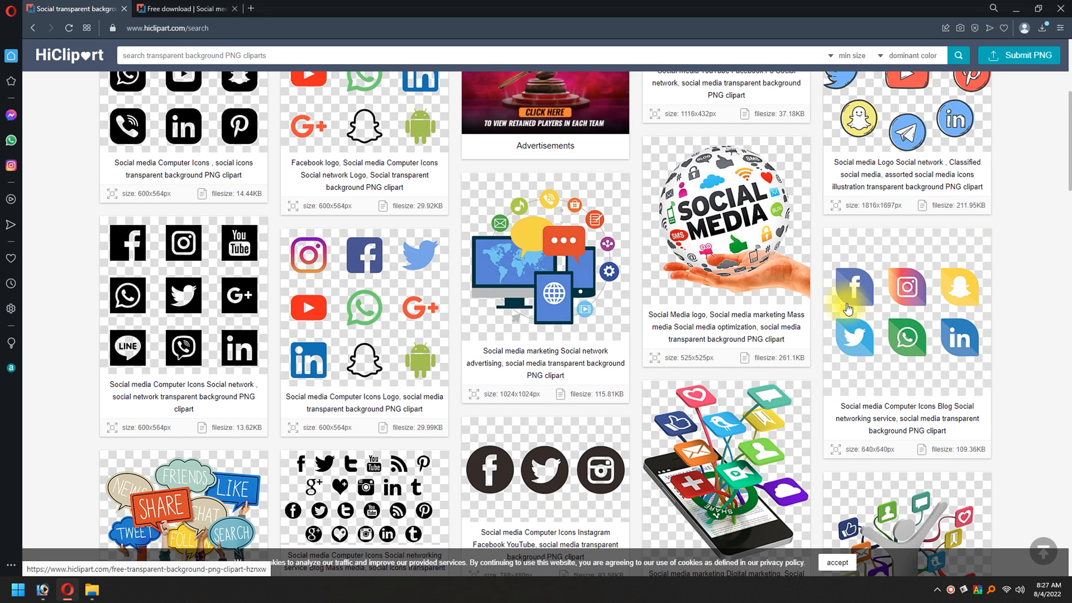
scroll(909, 342, "up", 2)
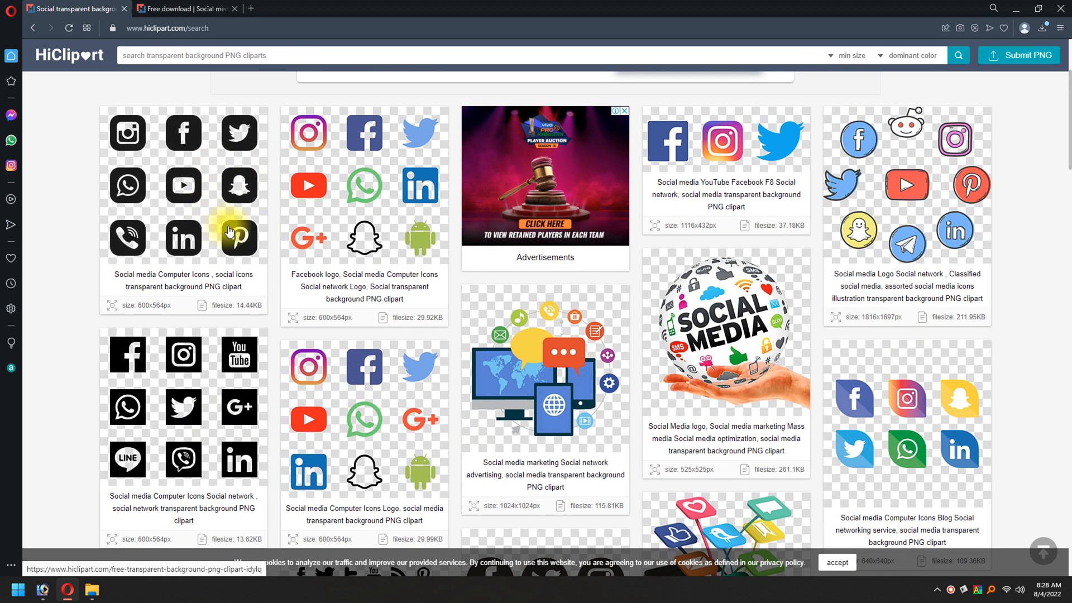
scroll(286, 325, "down", 1)
scroll(285, 323, "down", 6)
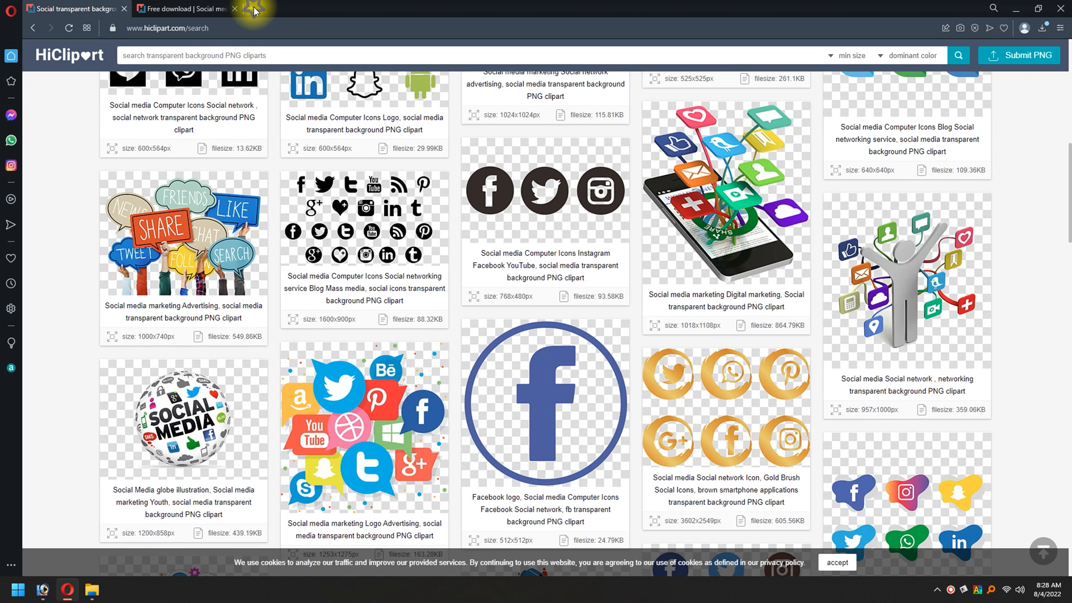
Step: Search Google Images for "CAMERA LOGO vector" and open the Freepik hand-drawn camera logo with the PHOTOGRAPHY caption
left_click(252, 8)
left_click(456, 83)
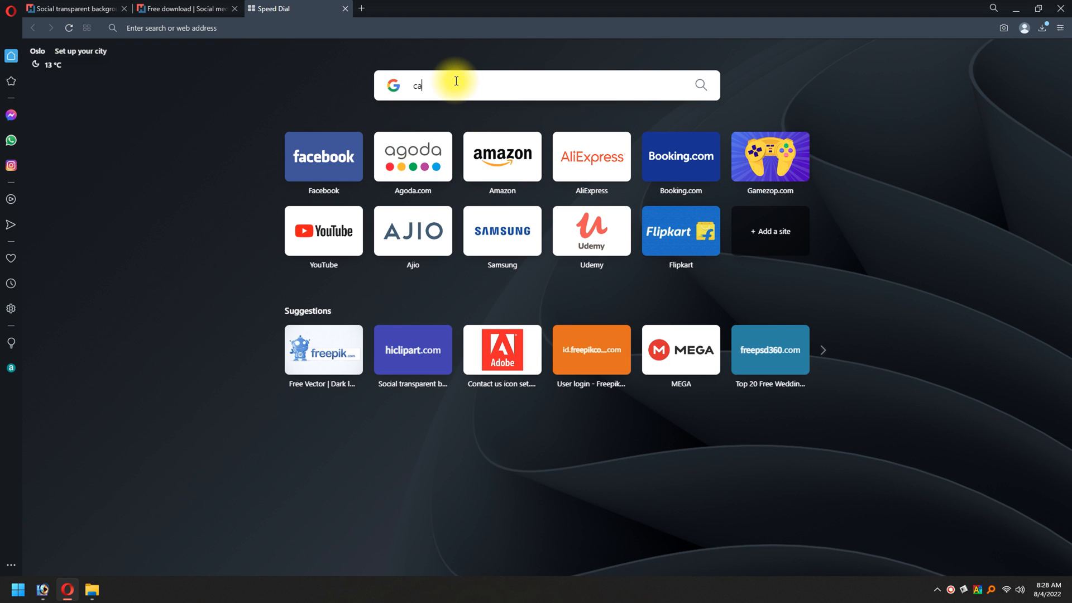
key("Down")
key("Return")
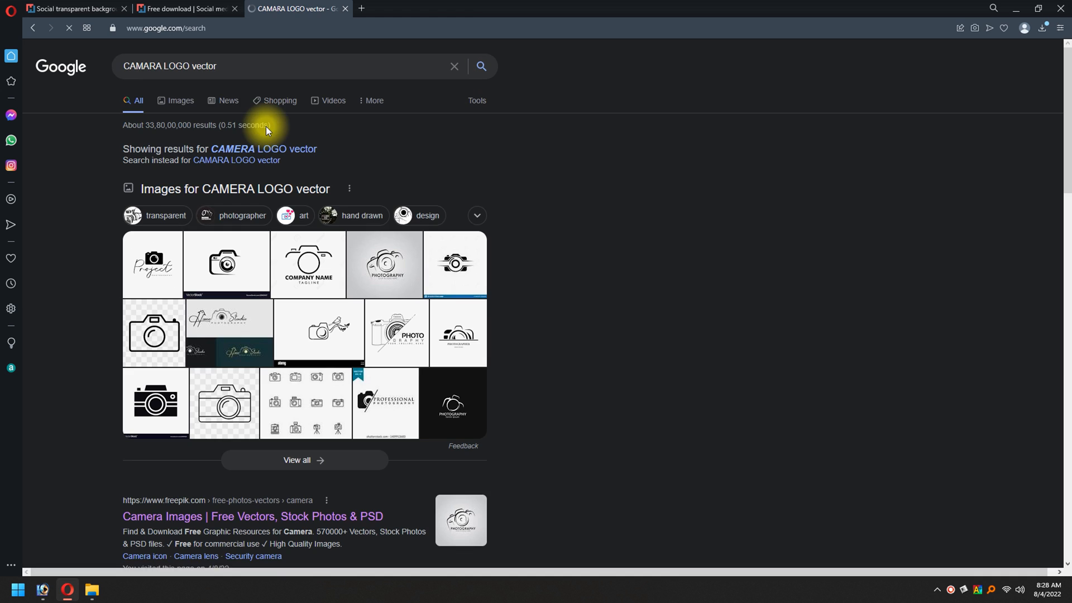
left_click(270, 148)
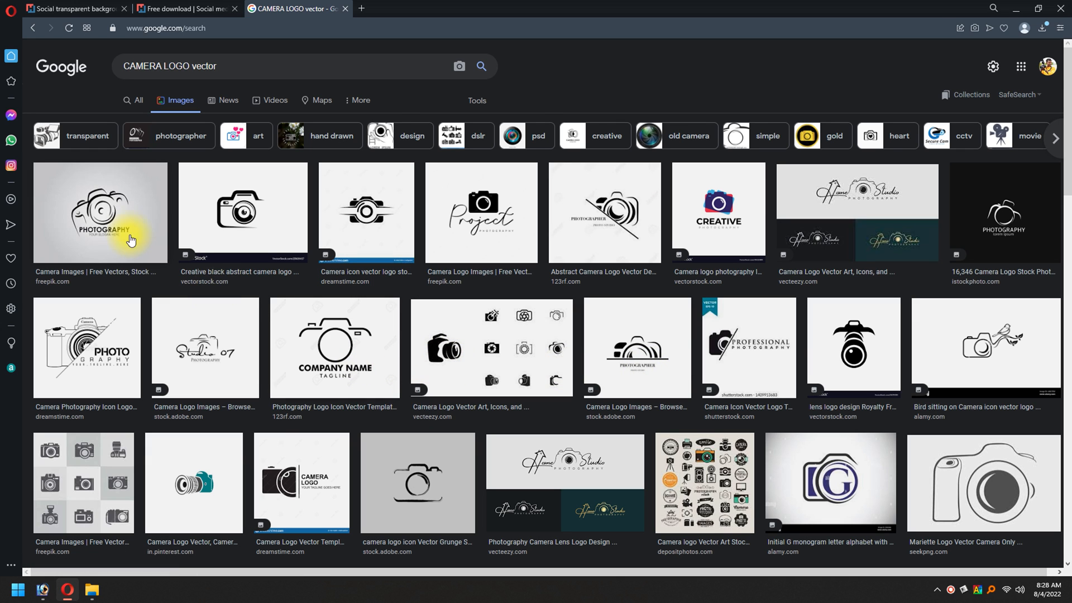
left_click(112, 204)
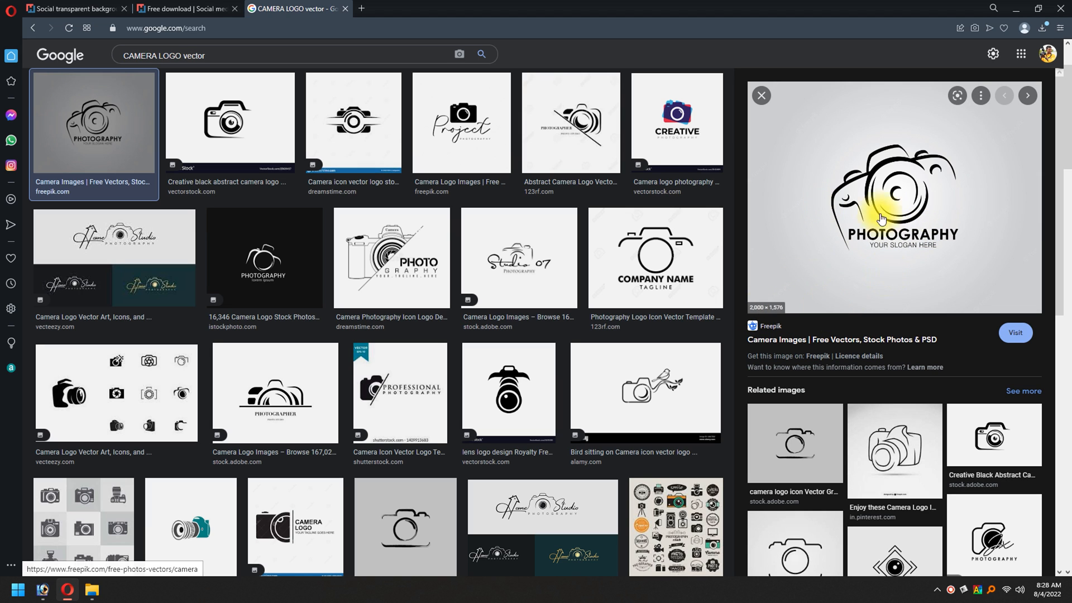
Step: Save the hand-drawn PHOTOGRAPHY camera logo image to the Downloads folder
right_click(899, 178)
left_click(933, 313)
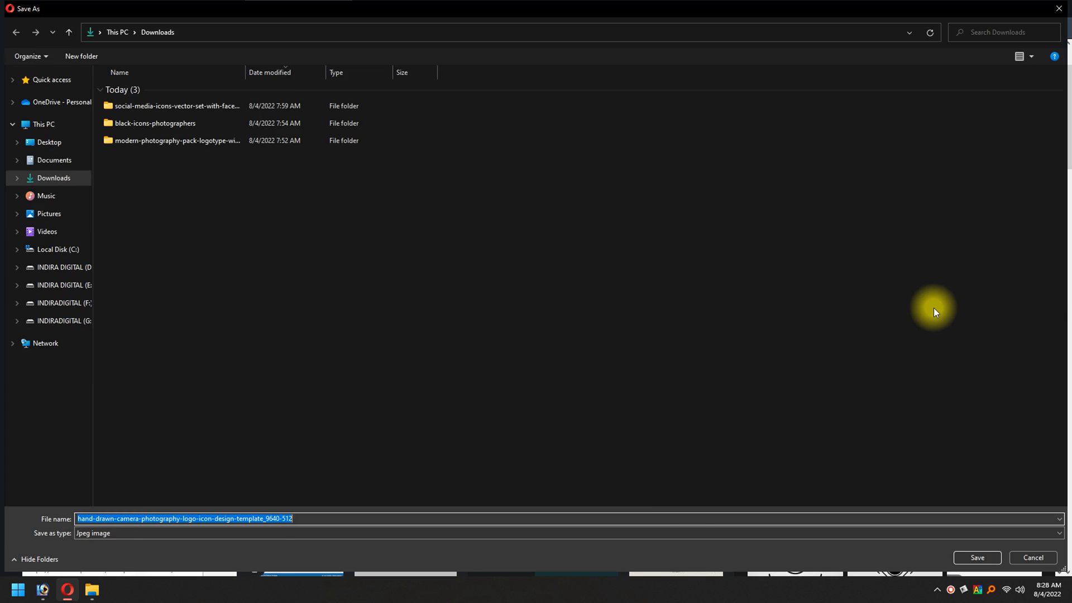
key("Return")
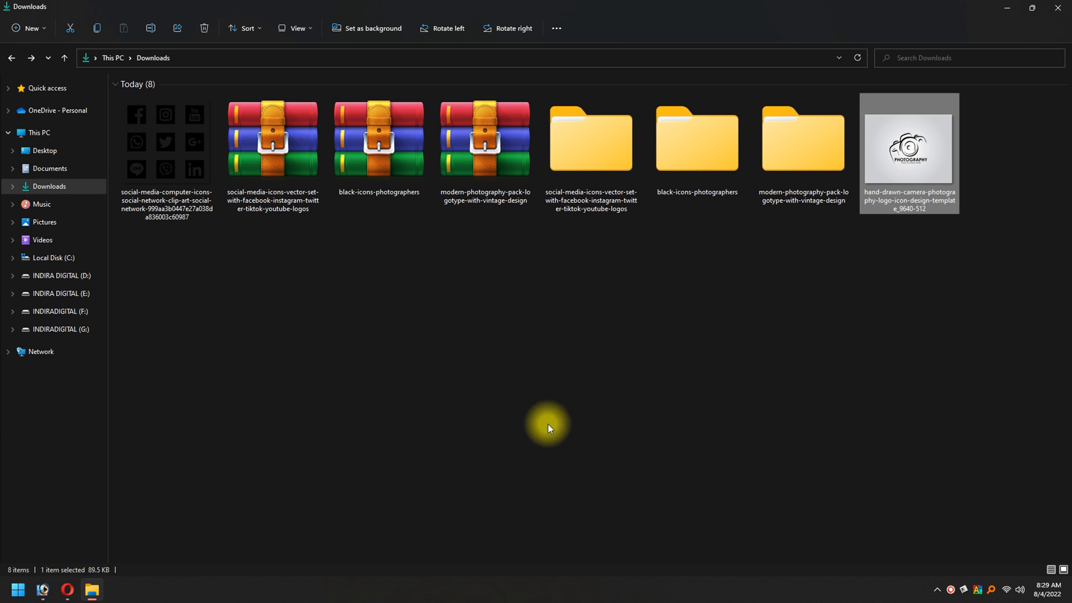
left_click(548, 426)
Step: Open the camera logo image in Photoshop and place its window beside My Card.psd
left_click_drag(924, 177, 860, 373)
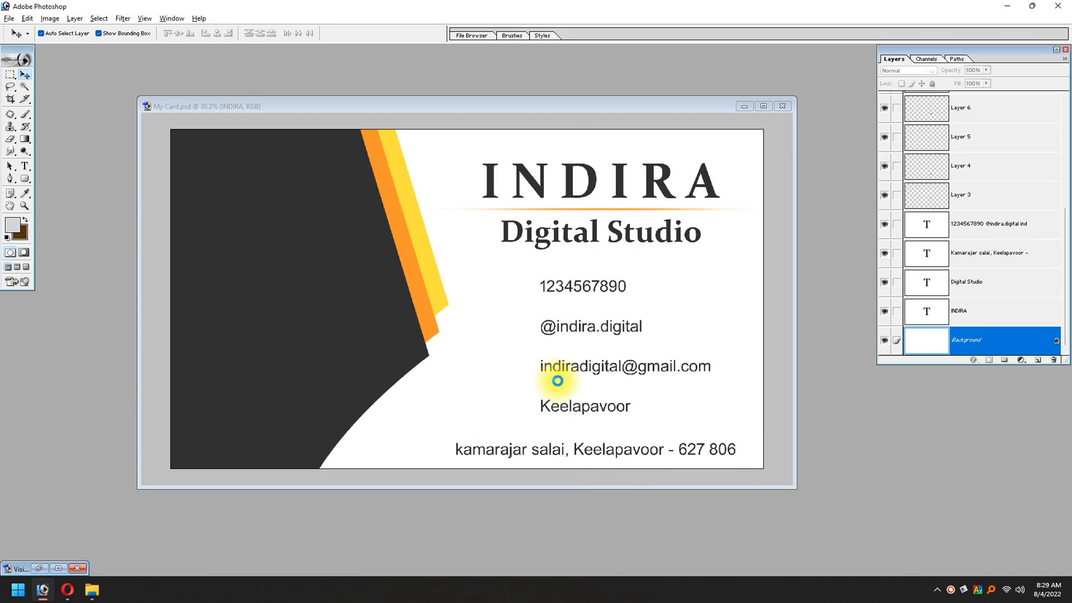
left_click_drag(557, 380, 561, 381)
left_click_drag(448, 72, 855, 111)
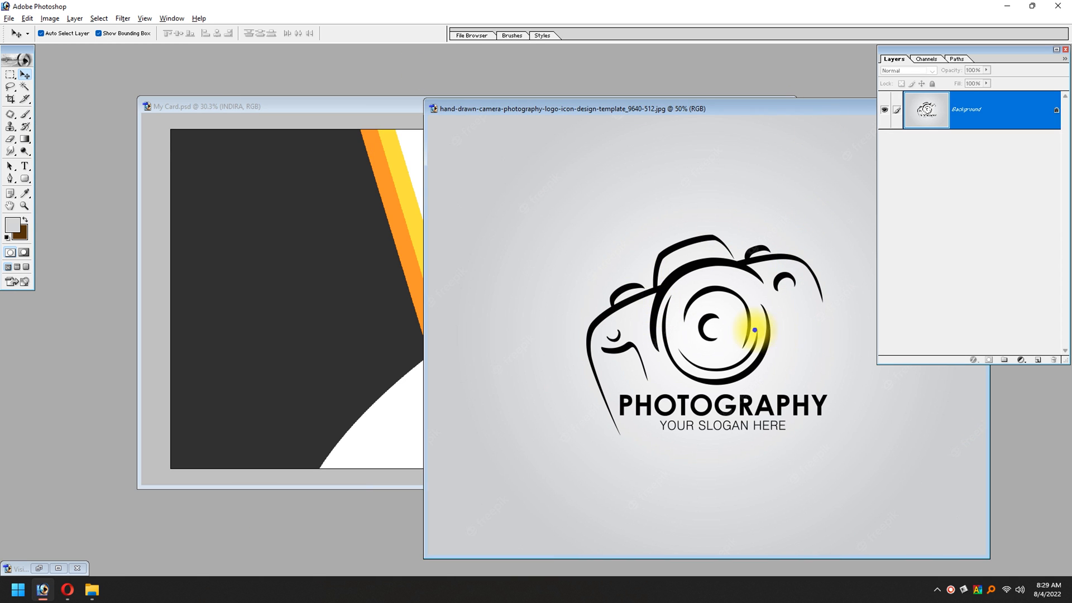
Step: Try to copy the unedited camera logo image into the card document and position it there
left_click_drag(754, 330, 247, 337)
key("f")
left_click_drag(367, 356, 549, 311)
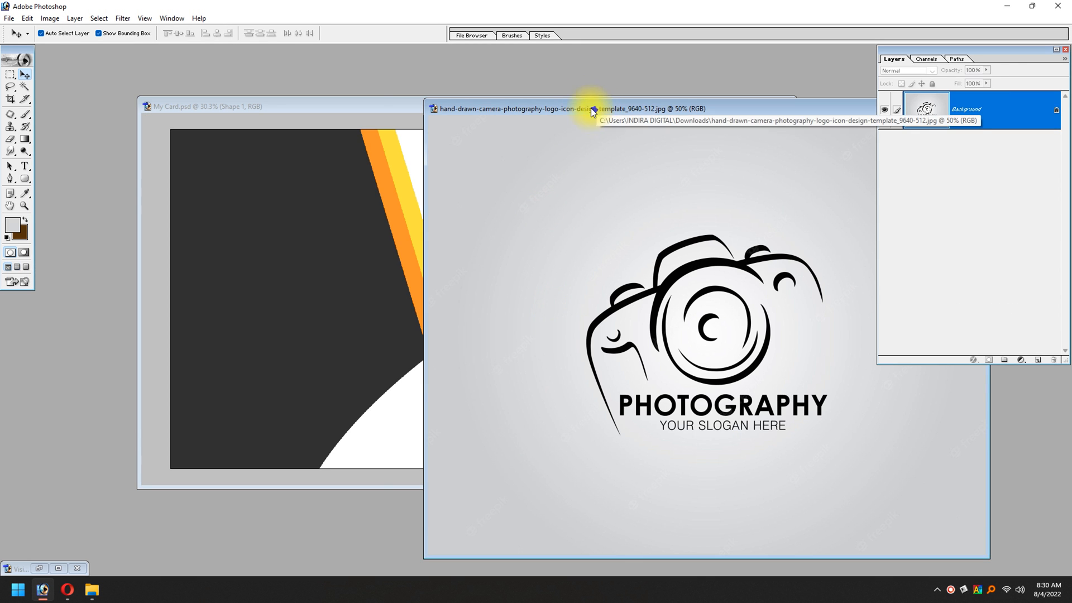
Step: Move the camera logo window aside and convert its locked background into a normal layer
left_click_drag(591, 98, 315, 60)
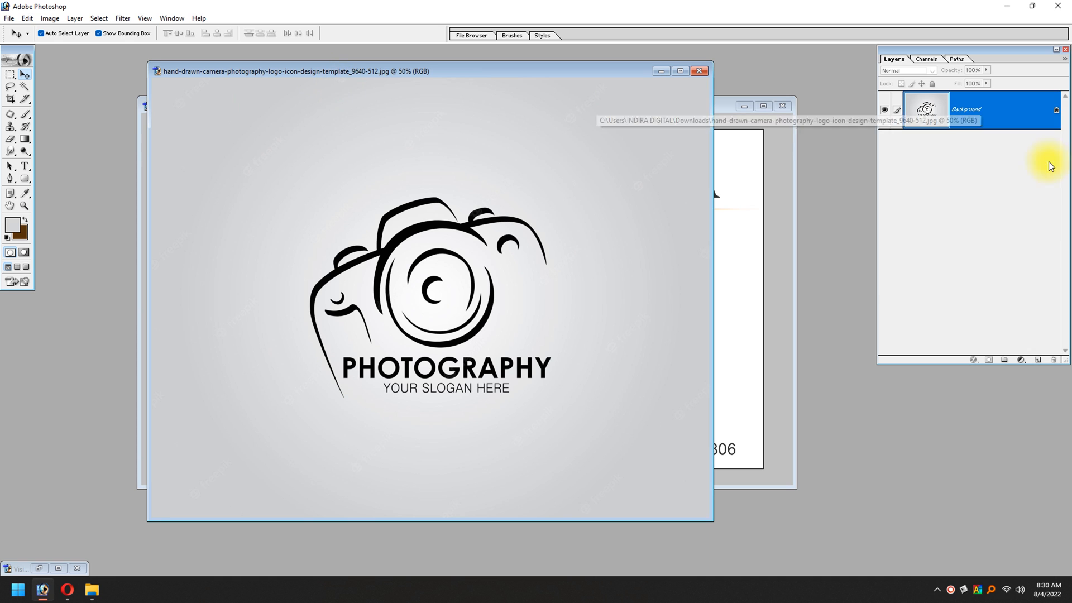
double_click(1055, 115)
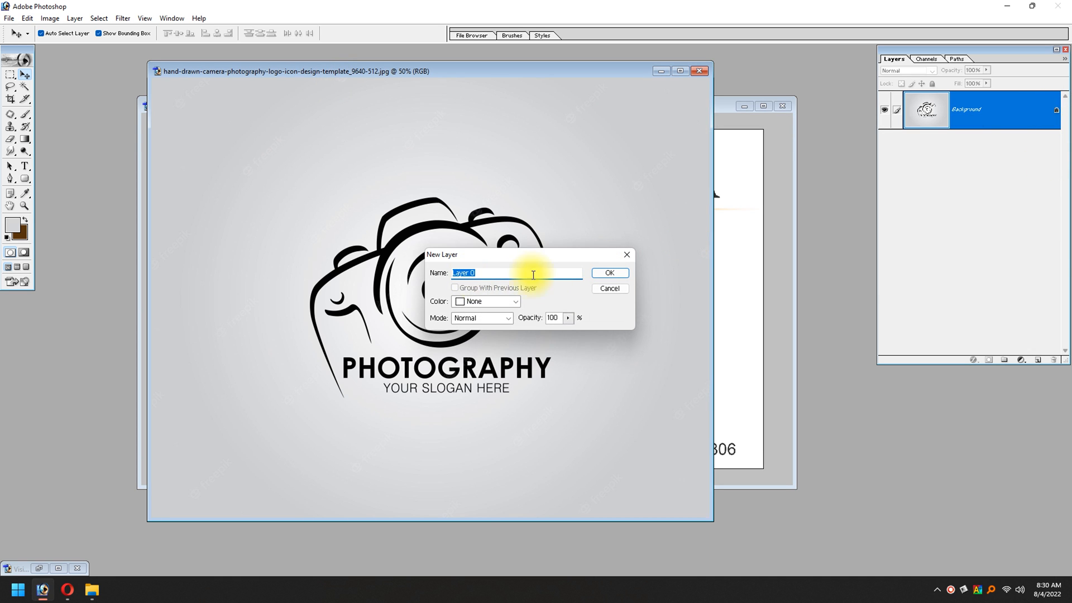
left_click(608, 274)
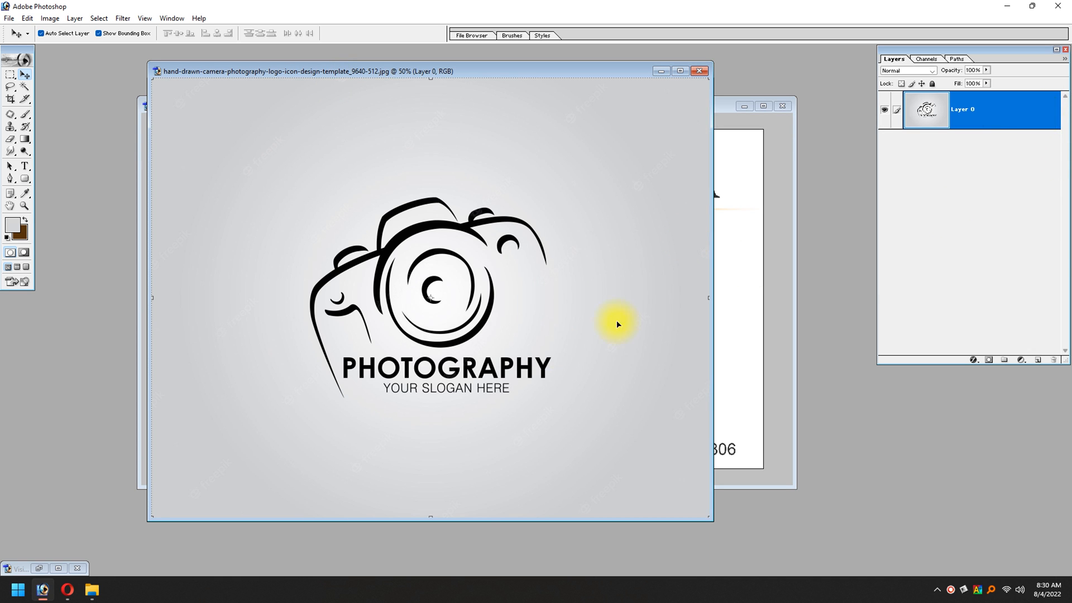
Step: Brighten the camera logo image with Levels by sampling the grey background beside the logo as the white point
key("ctrl+l")
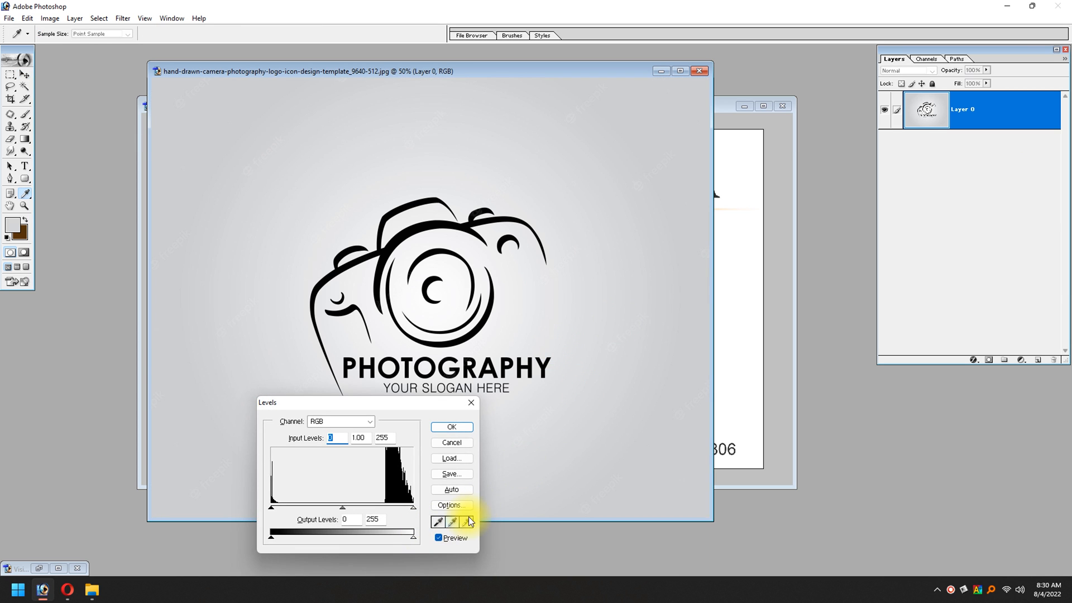
left_click(591, 401)
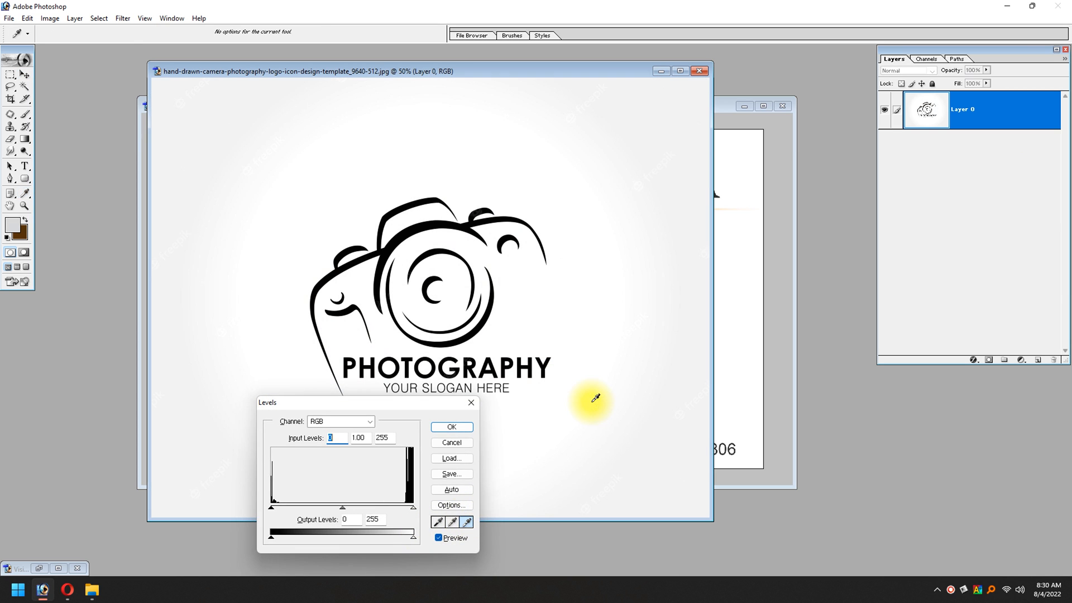
key("Return")
key("v")
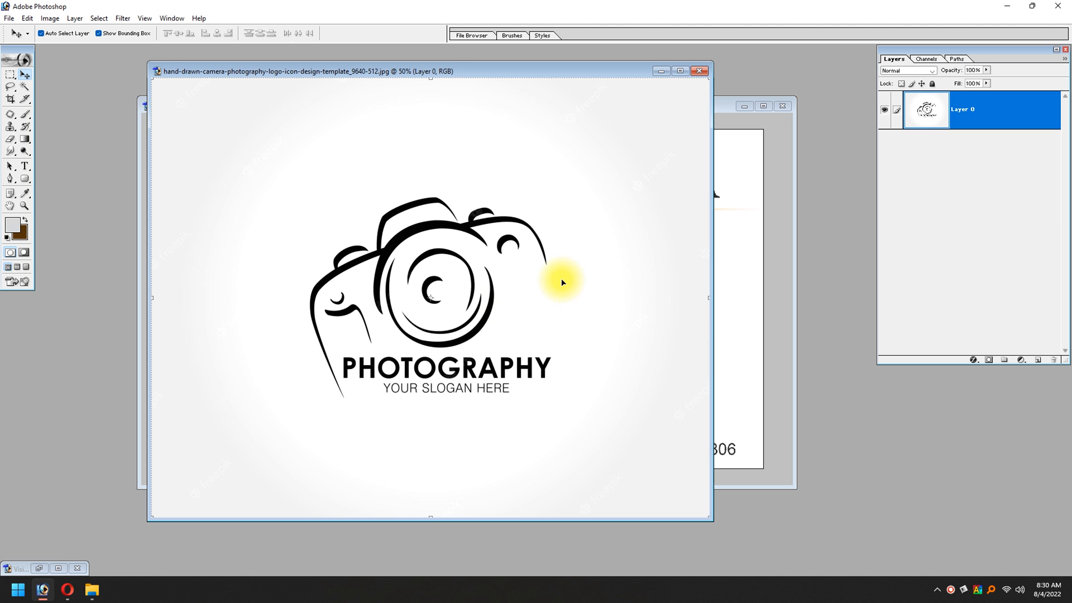
key("ctrl+l")
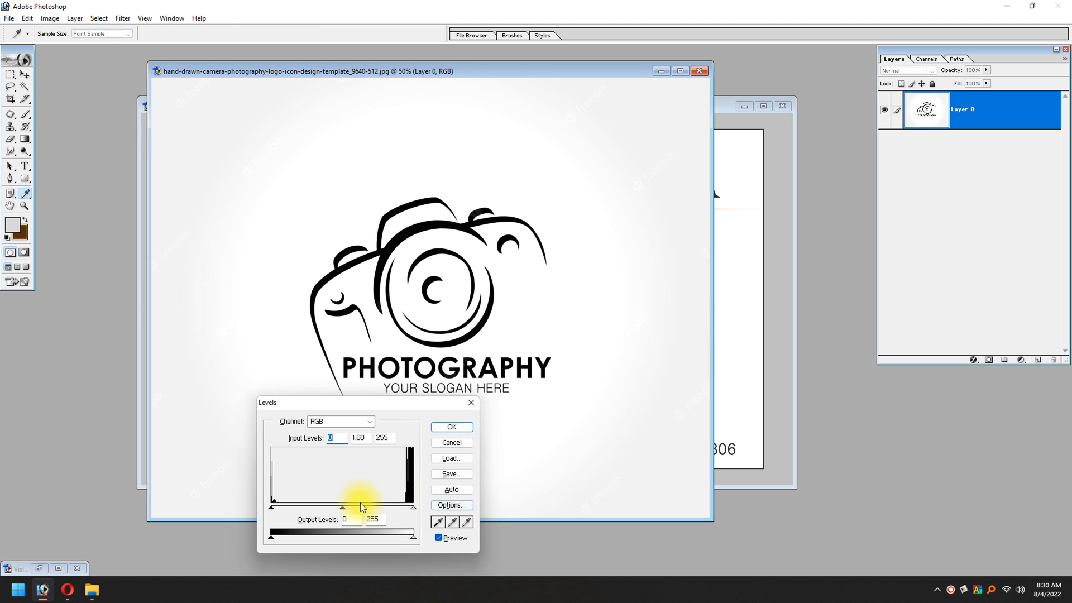
left_click_drag(273, 504, 419, 514)
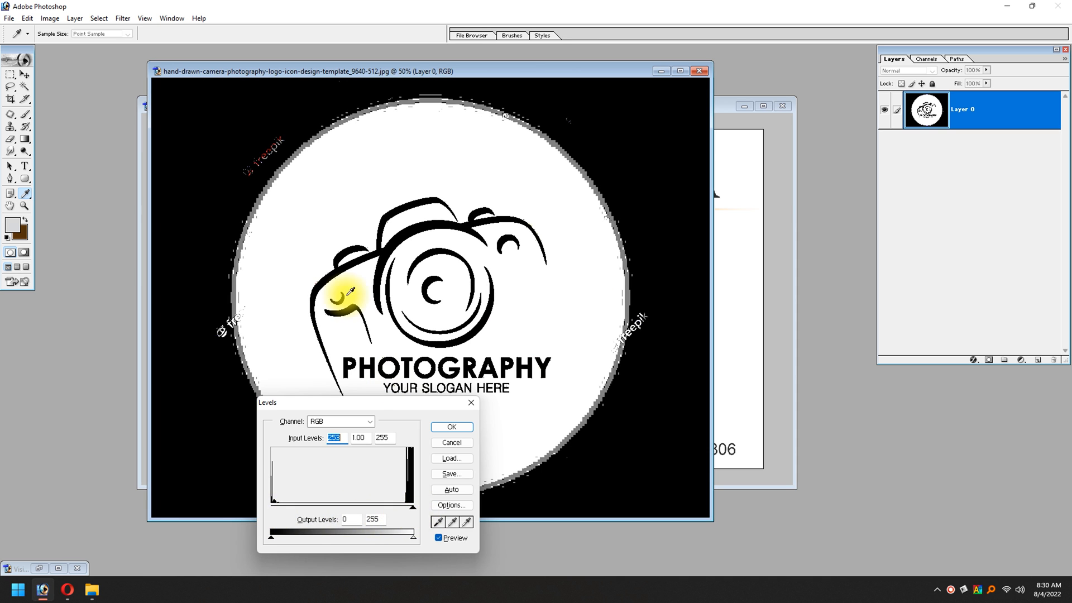
key("Escape")
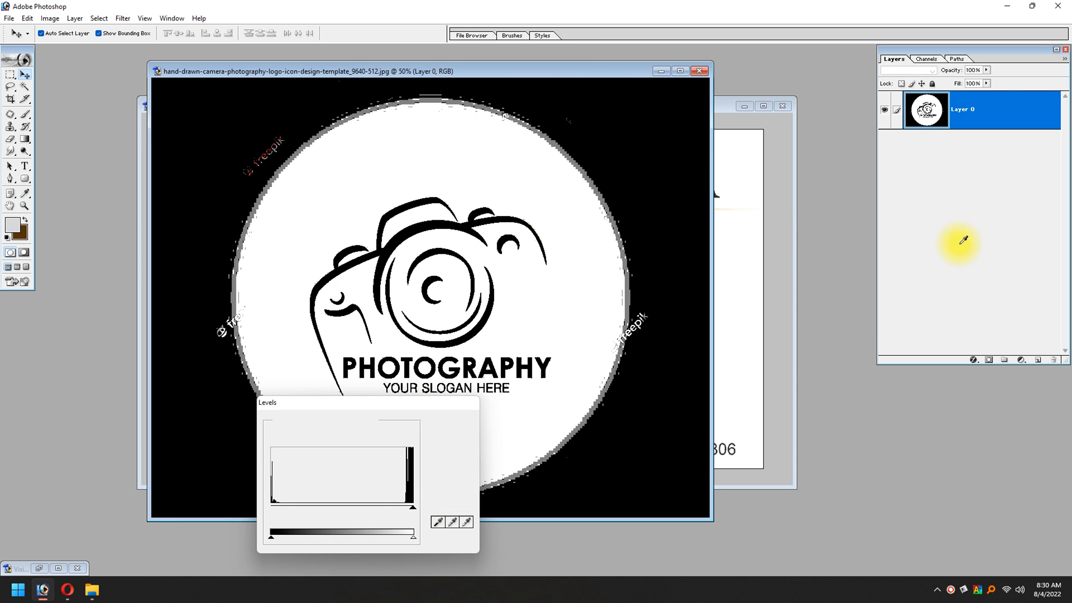
key("v")
Step: Isolate the Blue channel of the camera logo image and duplicate it as Blue copy
left_click(926, 59)
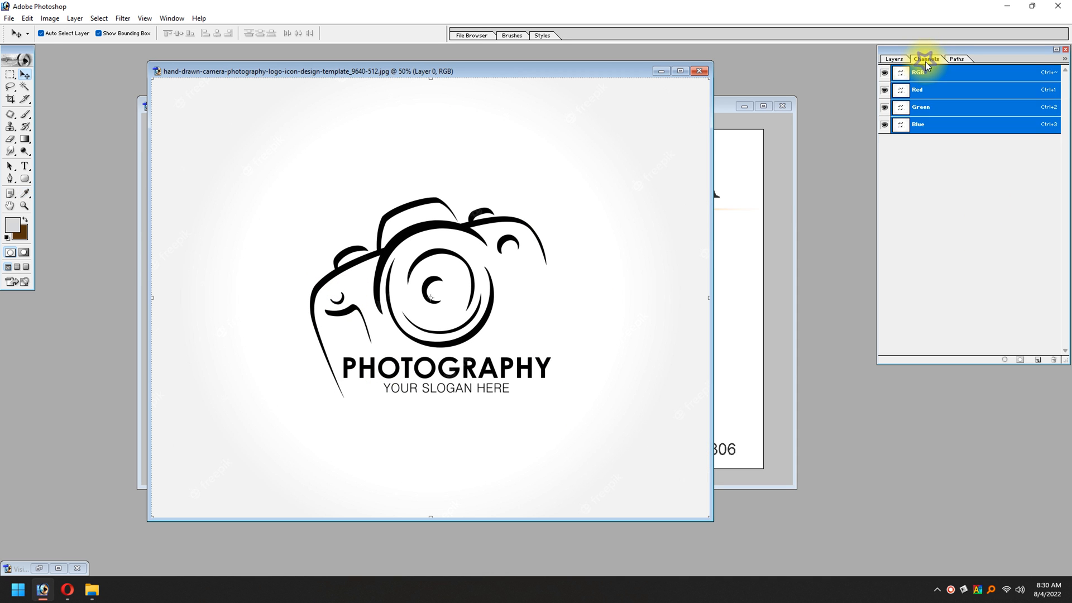
left_click(885, 124)
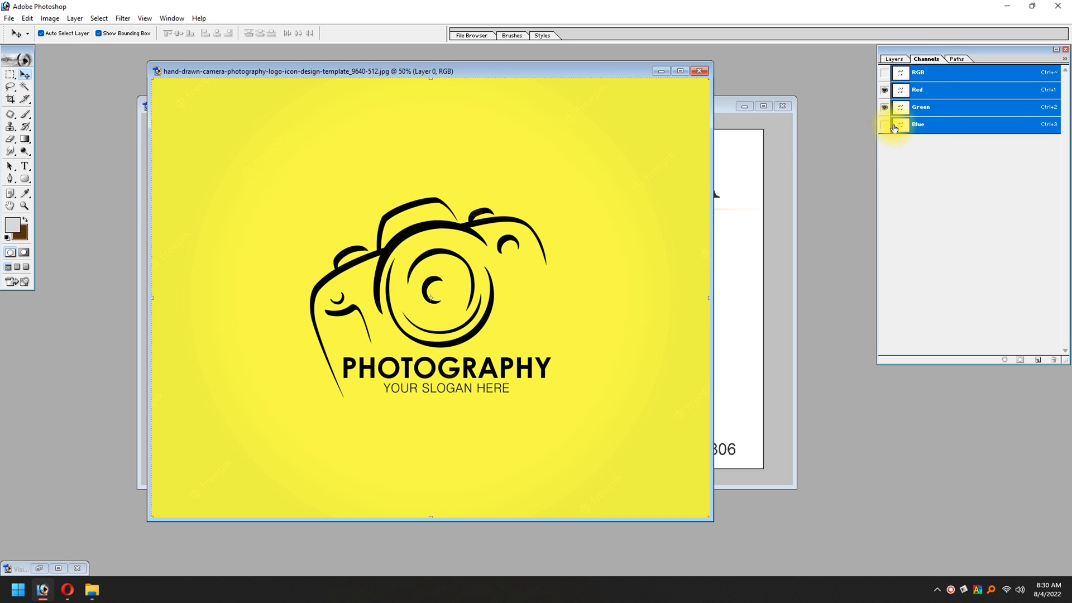
left_click(905, 128)
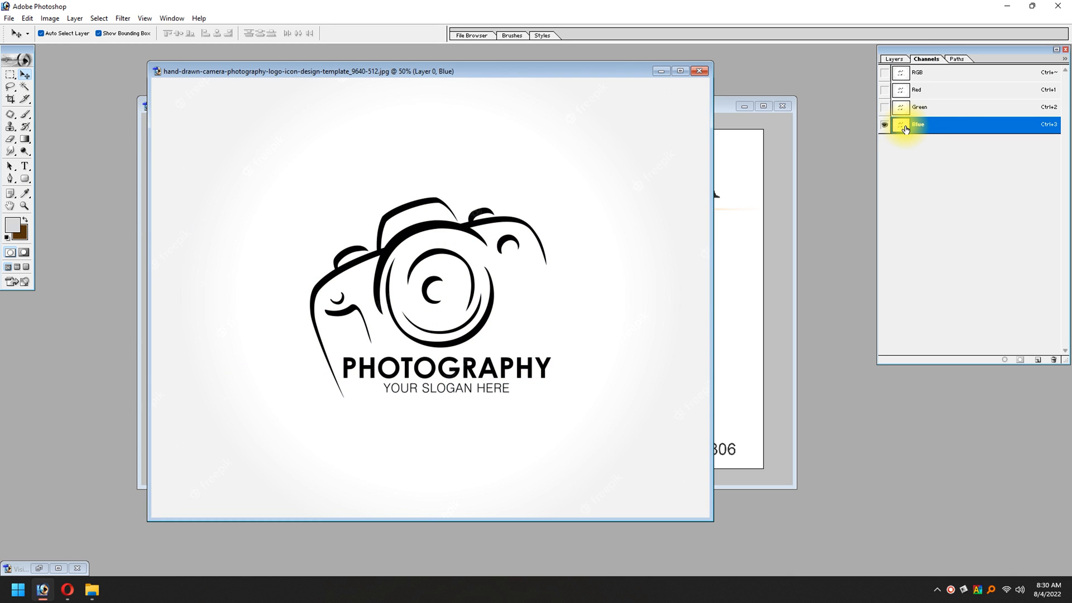
right_click(961, 130)
left_click(963, 139)
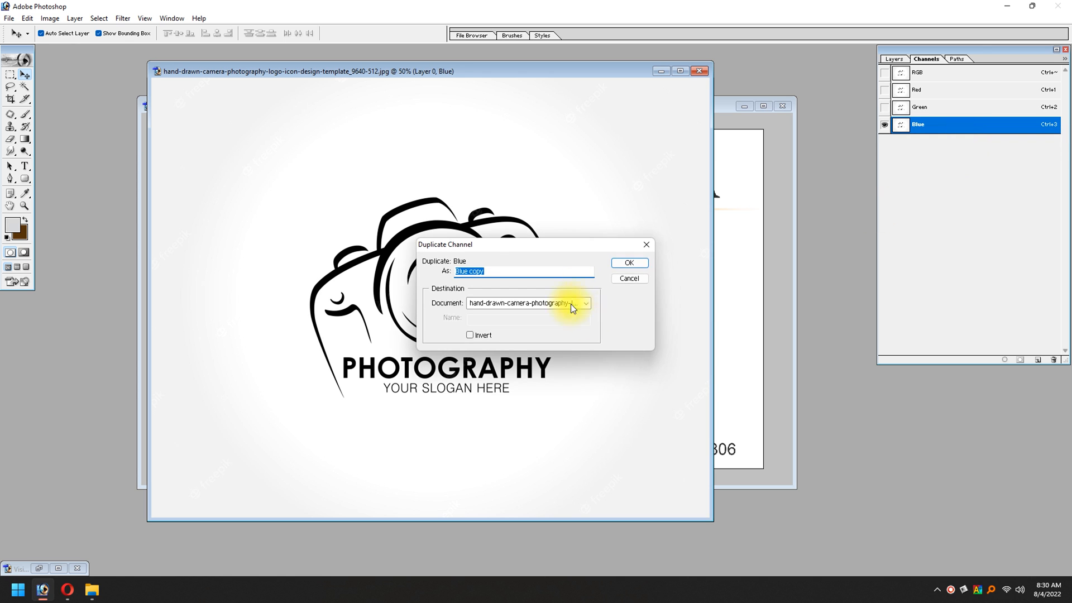
left_click(643, 263)
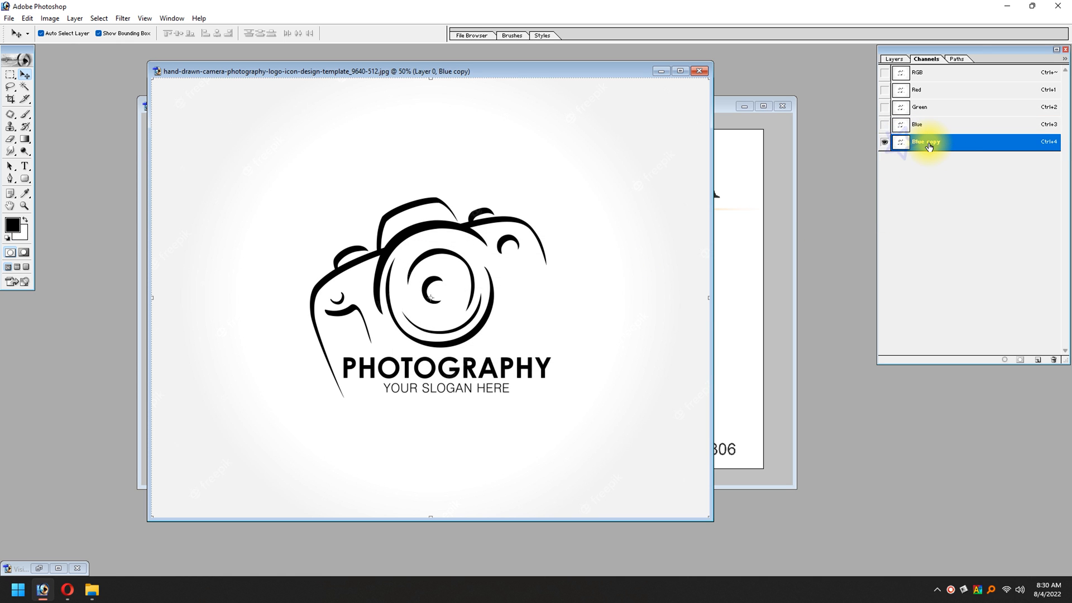
Step: Darken the Blue copy channel with Levels, using input levels of 120, 0.75 and 255
key("ctrl+l")
left_click_drag(273, 506, 383, 506)
left_click(448, 428)
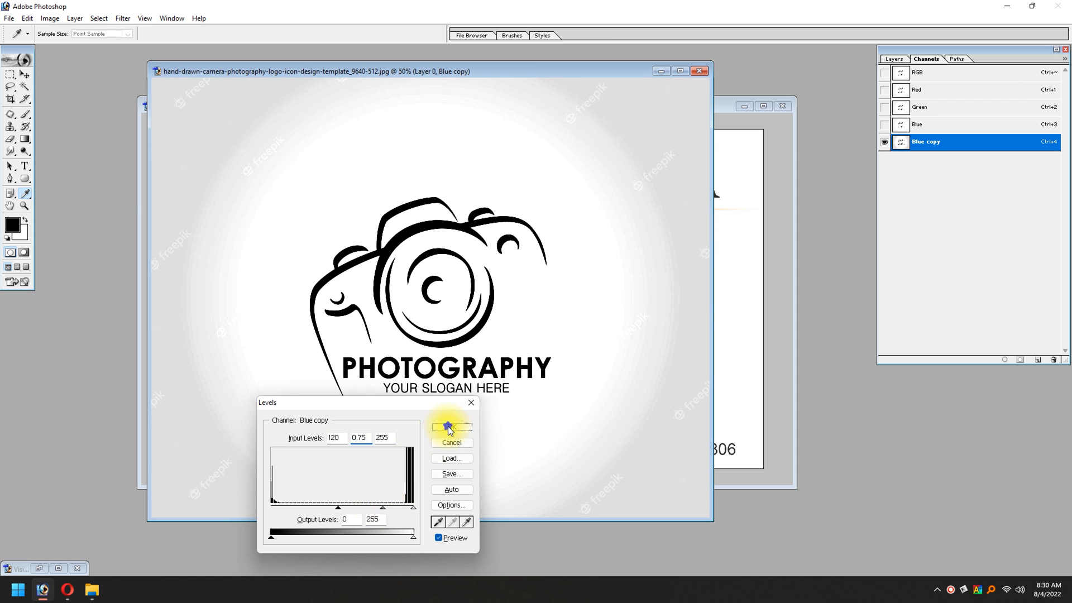
key("v")
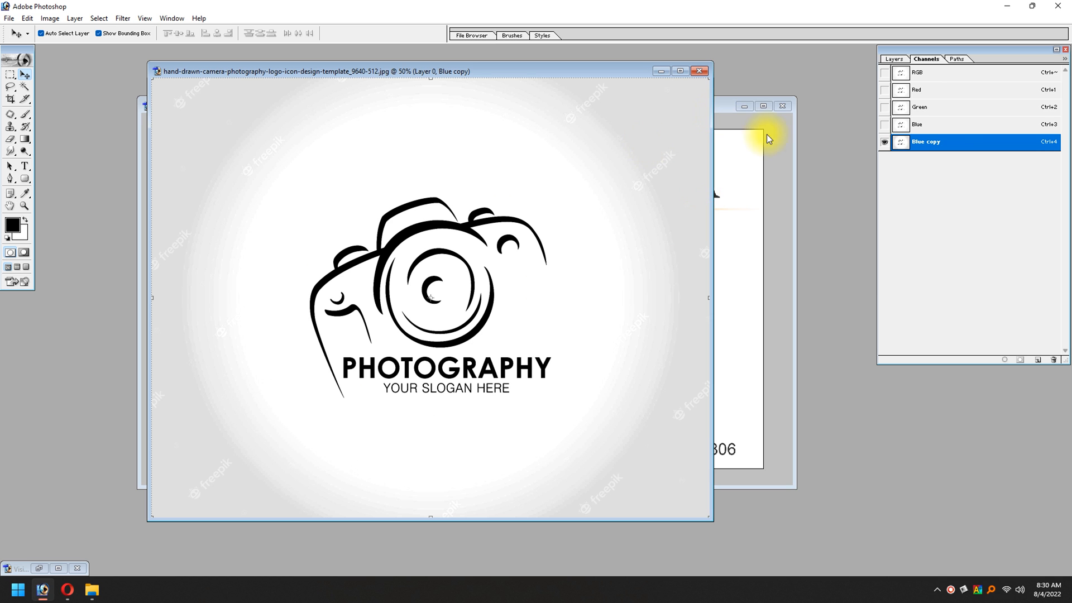
Step: Load the Blue copy channel as a selection, show the RGB channels again and return to the image's layer list
left_click(903, 144, "ctrl")
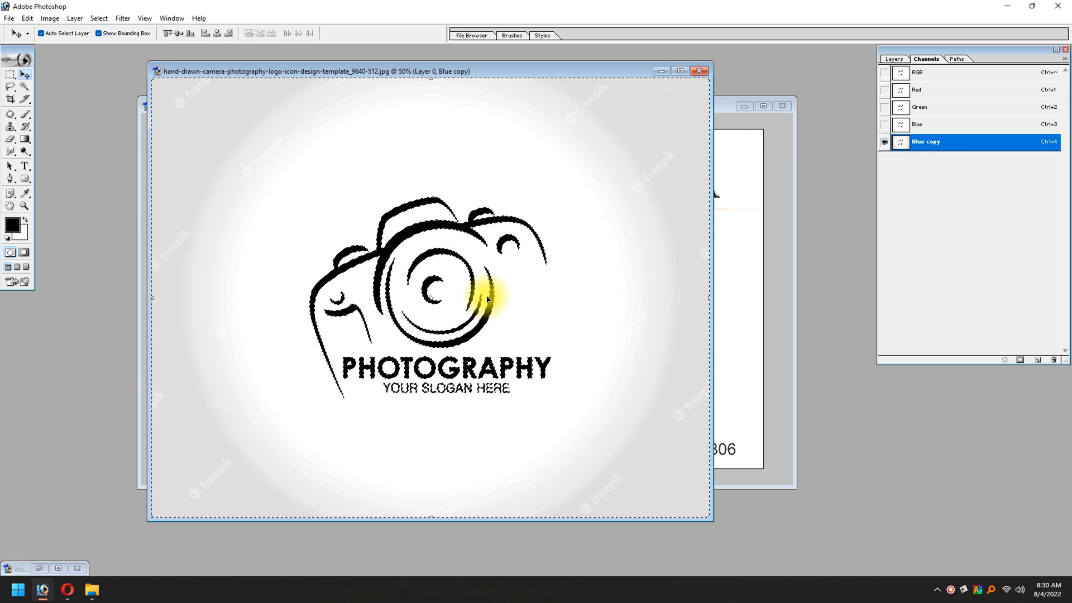
left_click(885, 73)
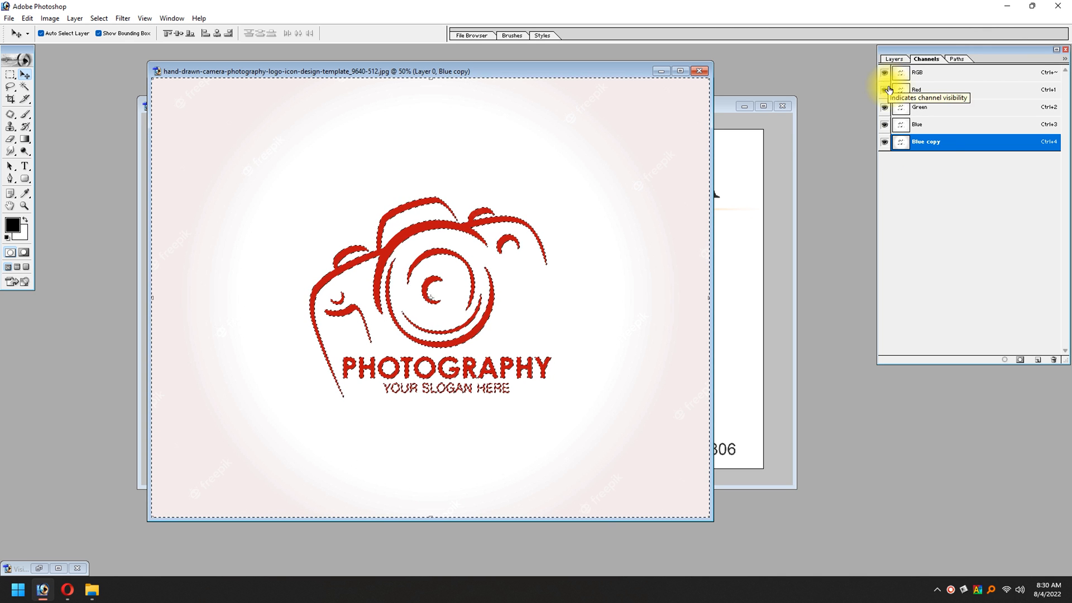
left_click(885, 143)
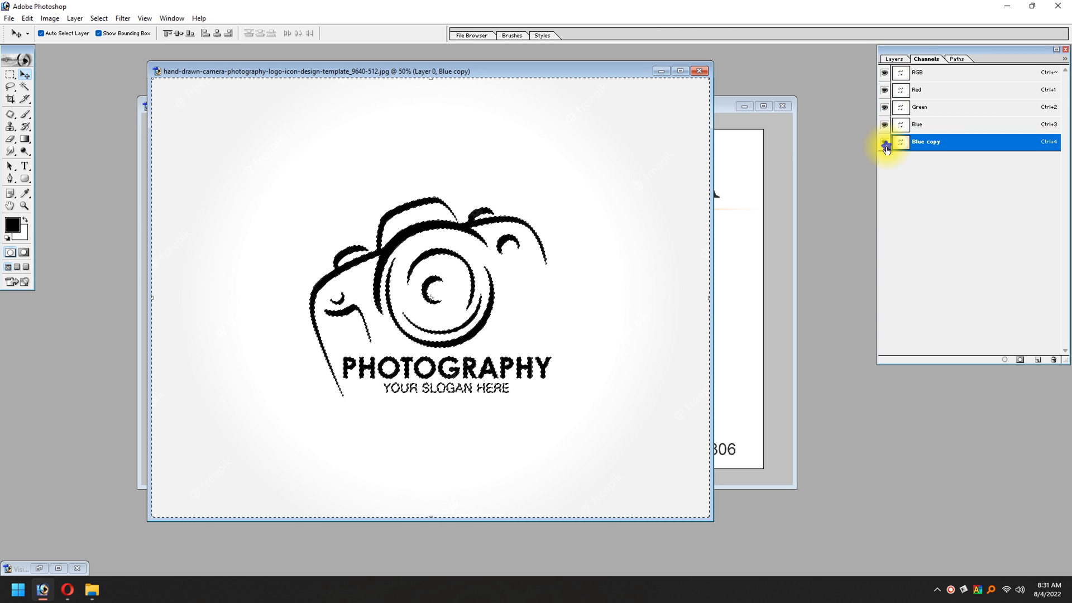
left_click(885, 143)
left_click(892, 60)
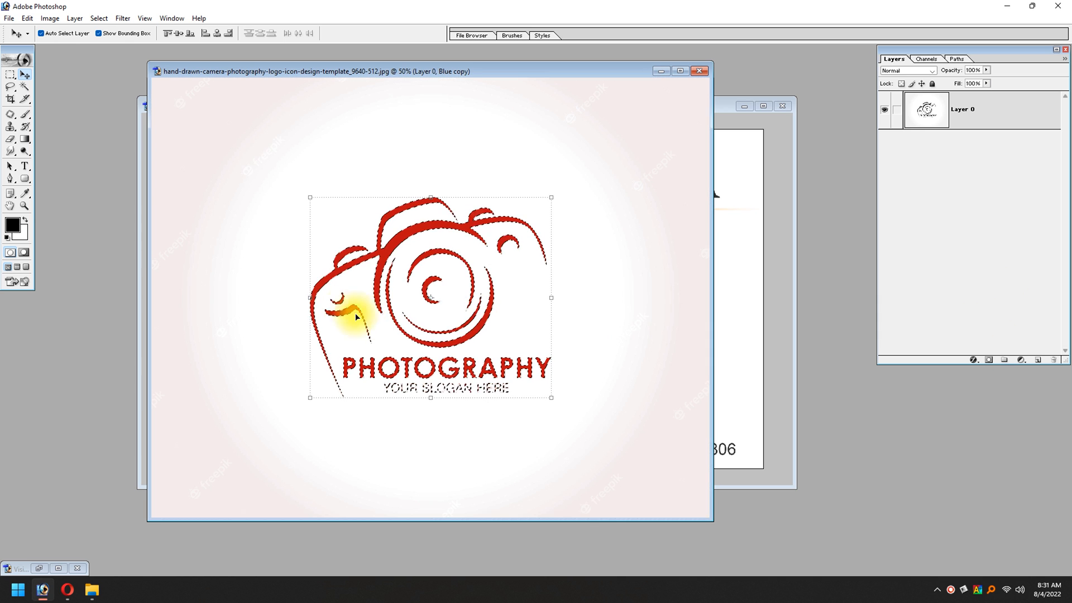
Step: Mask Layer 0 with the inverted selection so only the logo artwork shows, and apply the layer mask permanently
left_click(990, 360)
left_click_drag(569, 337, 310, 463)
left_click_drag(417, 256, 446, 440)
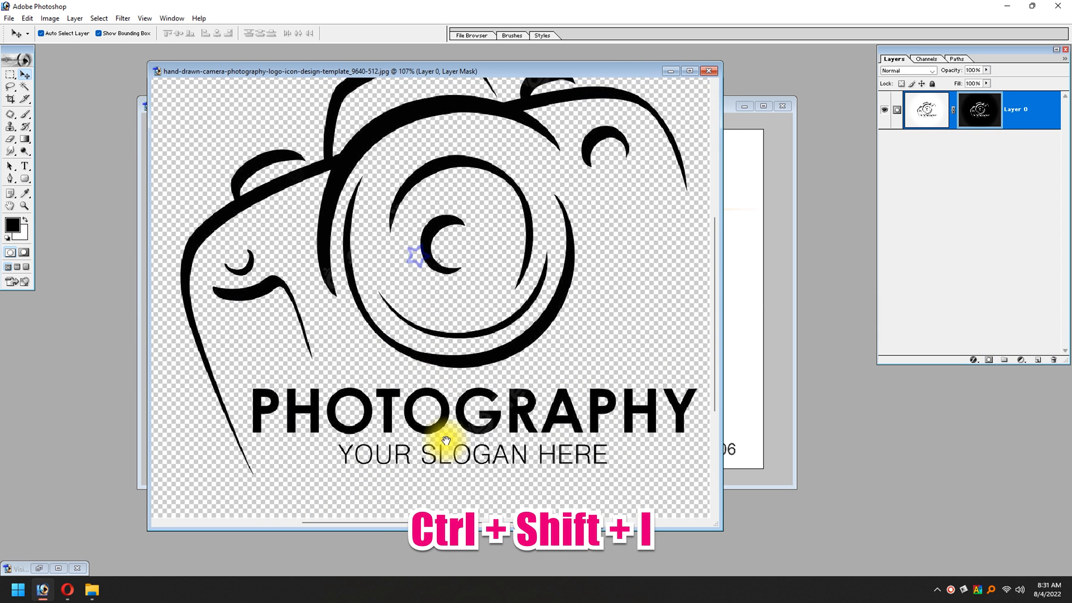
left_click_drag(494, 359, 496, 325)
left_click(954, 115)
right_click(964, 116)
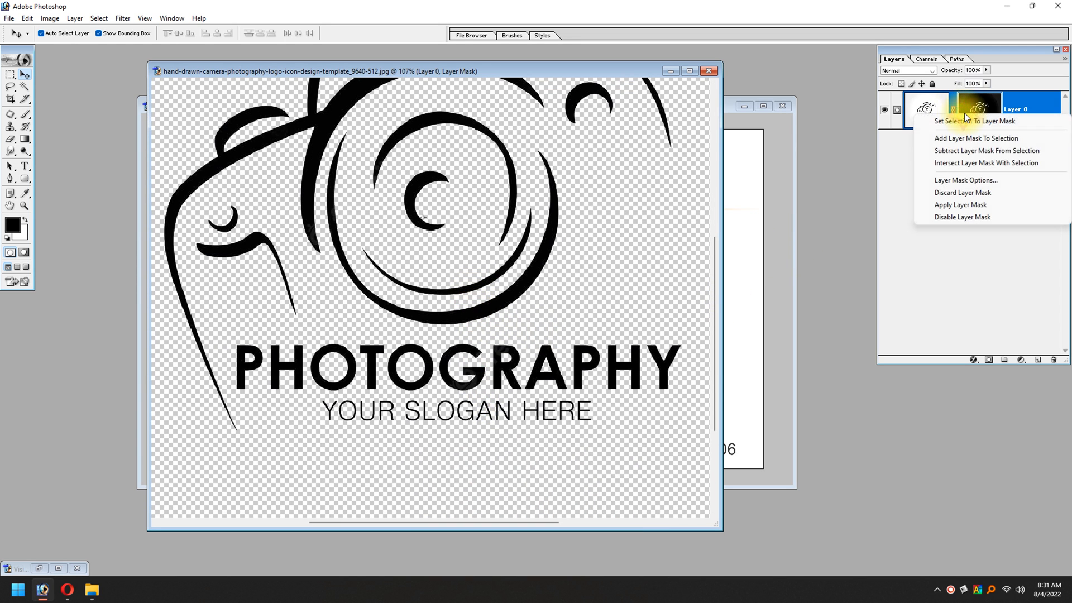
left_click(961, 208)
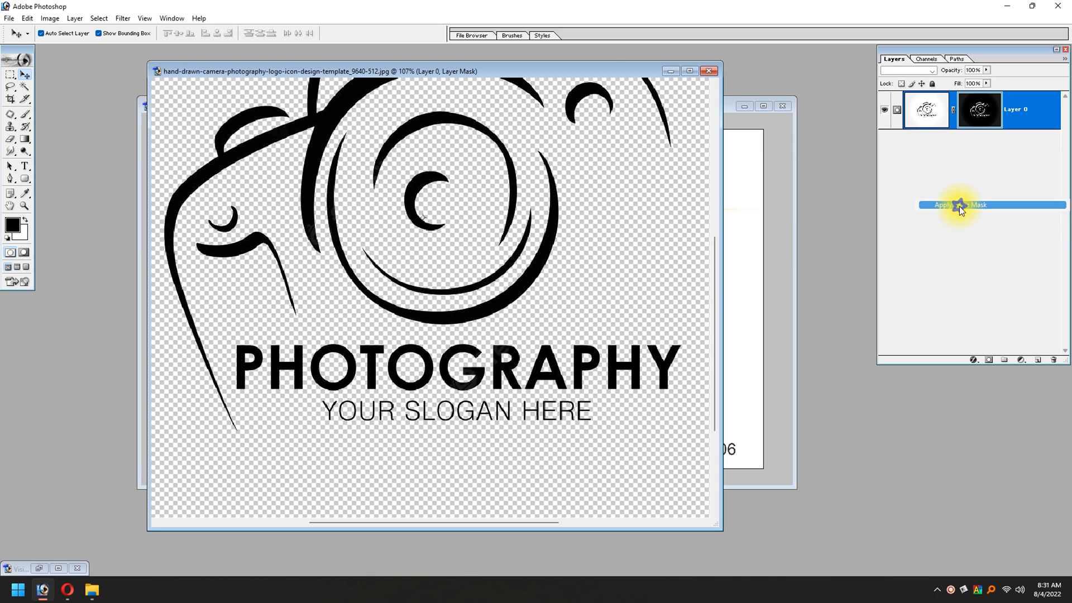
left_click_drag(551, 226, 540, 258)
key("ctrl+z")
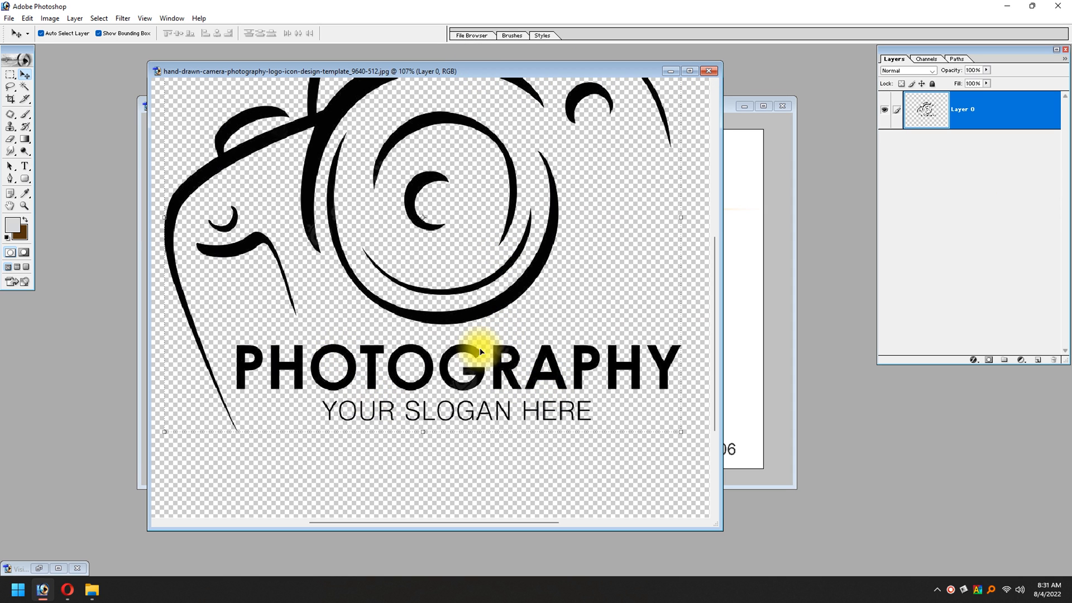
Step: Marquee-select the YOUR SLOGAN HERE line under PHOTOGRAPHY and delete it
key("m")
left_click_drag(306, 395, 472, 434)
key("Delete")
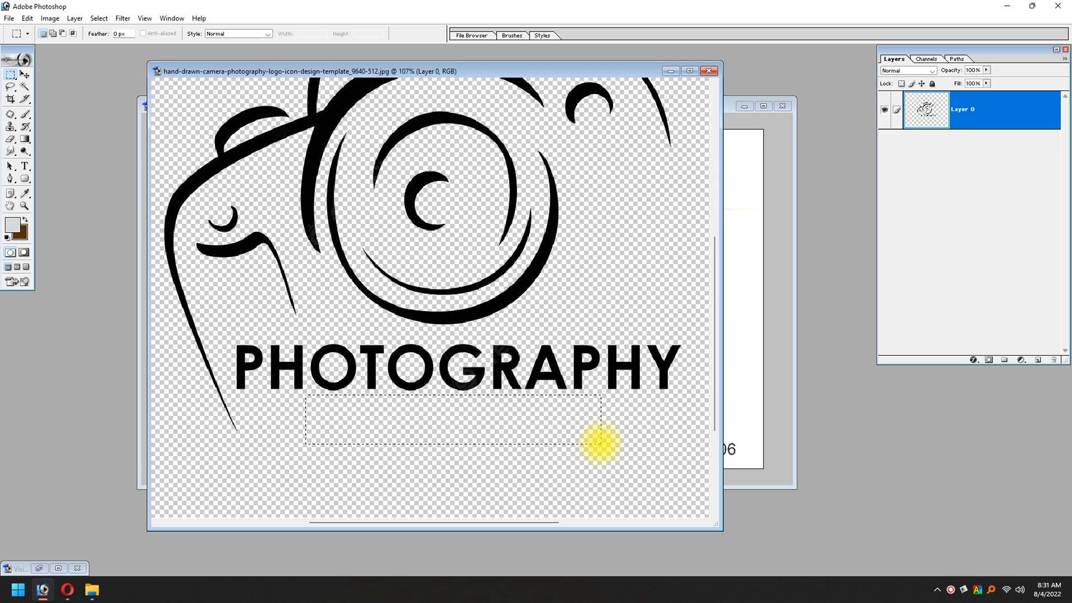
Step: Copy the cut-out camera logo into My Card.psd and place it over the dark shape, viewing the card full screen
key("v")
left_click_drag(431, 69, 791, 133)
left_click_drag(677, 219, 321, 281)
key("f")
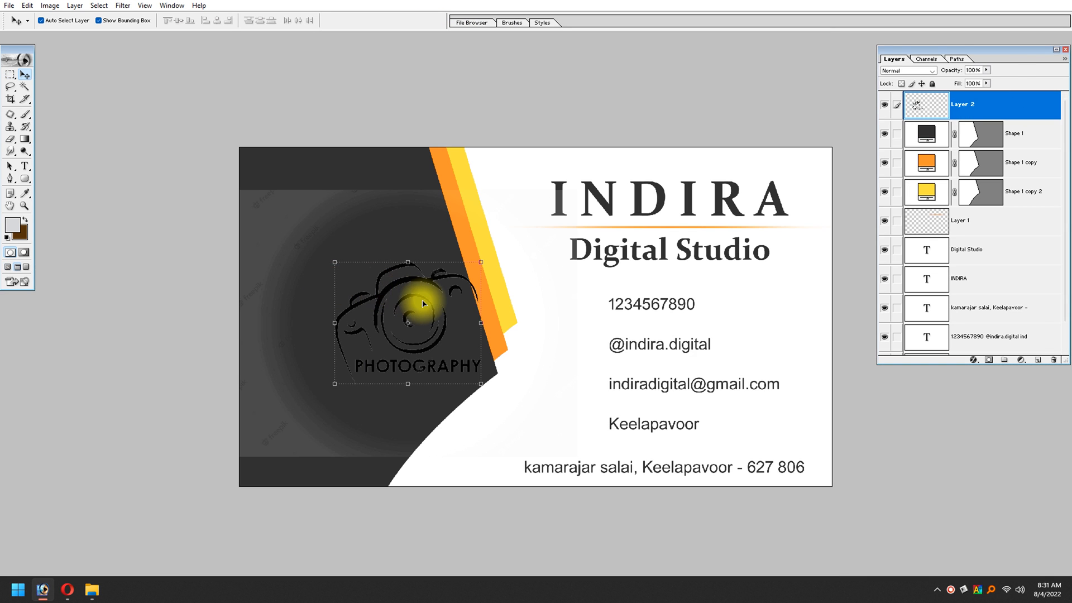
left_click_drag(408, 283, 352, 280)
Step: Shift the logo toward the card's centre and delete the leftover background outside a rectangular selection around it
key("ctrl+space")
left_click_drag(208, 200, 480, 400)
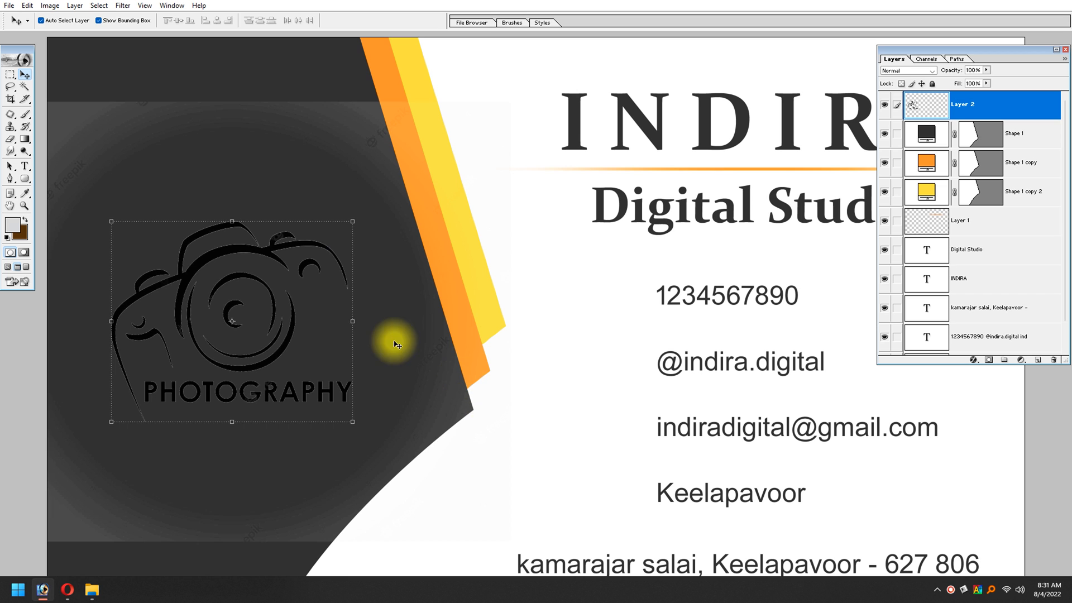
key("ctrl+t")
left_click_drag(229, 251, 360, 258)
key("Return")
key("m")
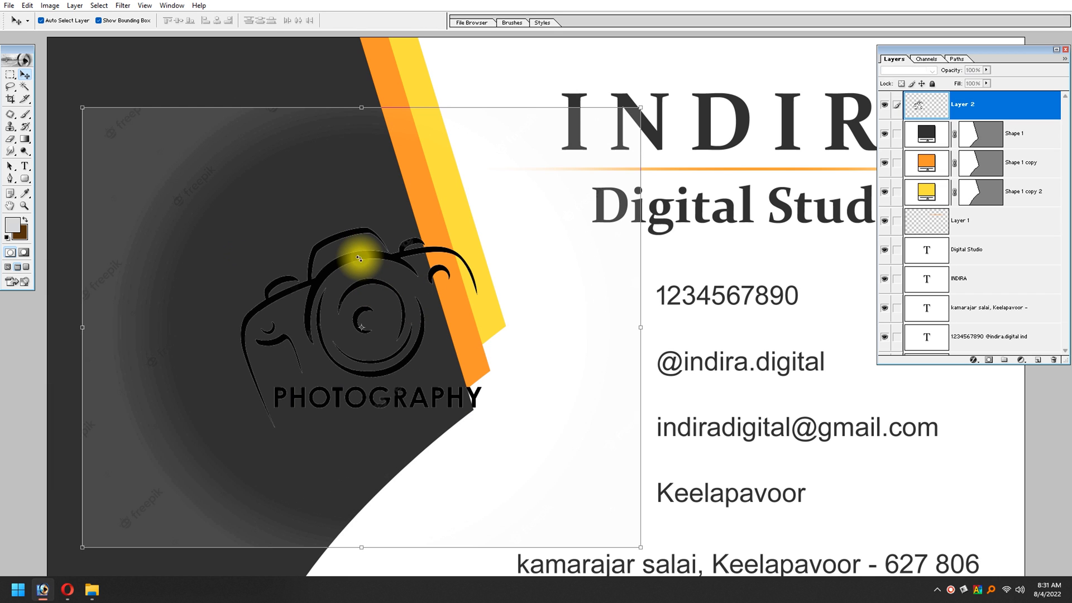
left_click_drag(227, 211, 492, 432)
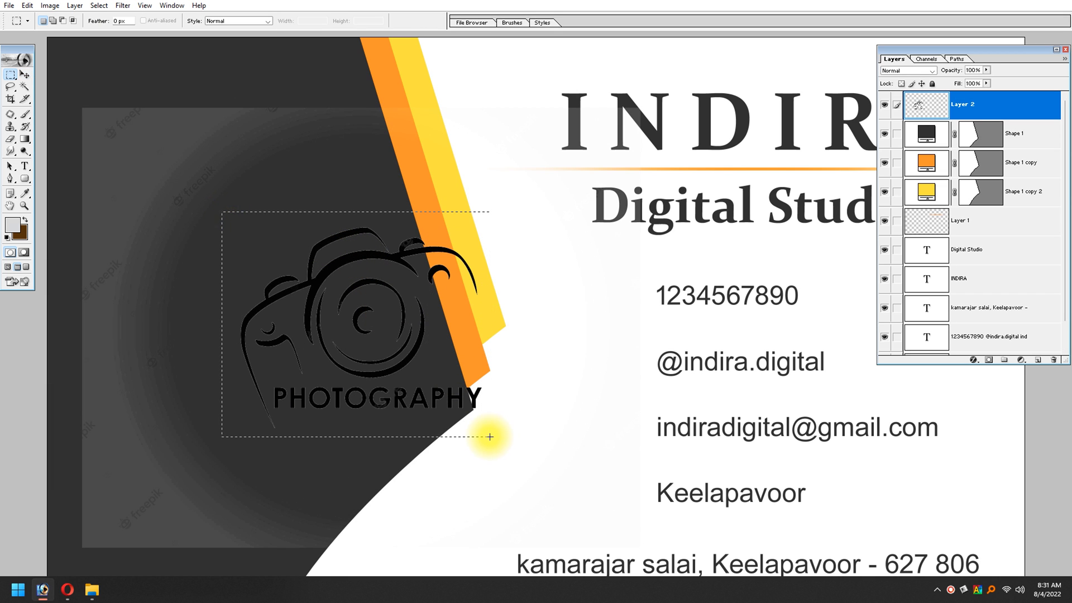
key("ctrl+shift+i")
key("Delete")
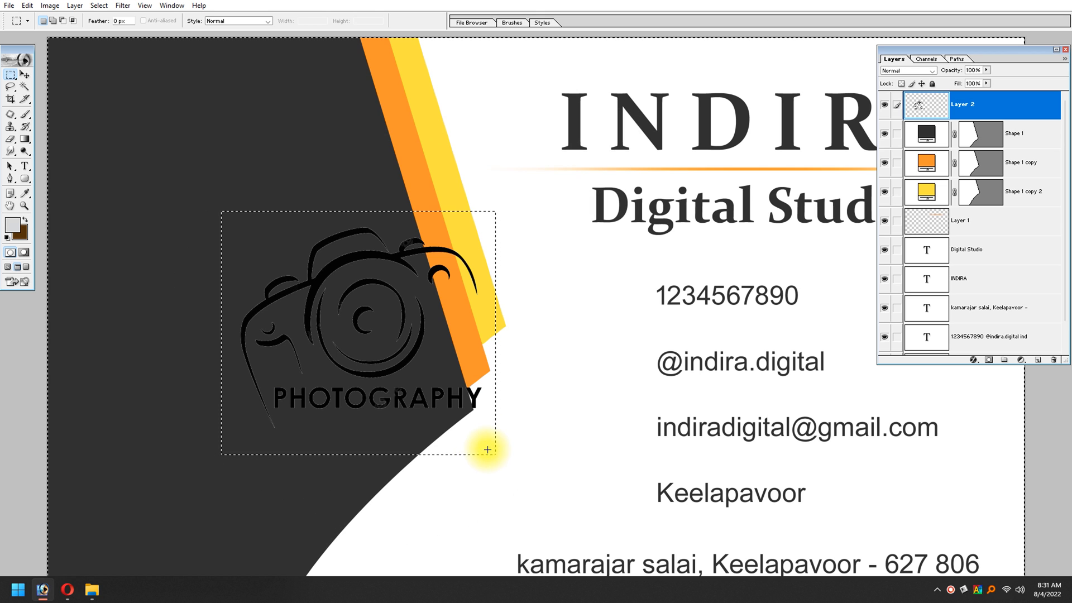
Step: Deselect and move the camera logo back onto the dark shape, clear of the orange and yellow stripes
key("v")
key("ctrl+d")
left_click_drag(342, 263, 217, 268)
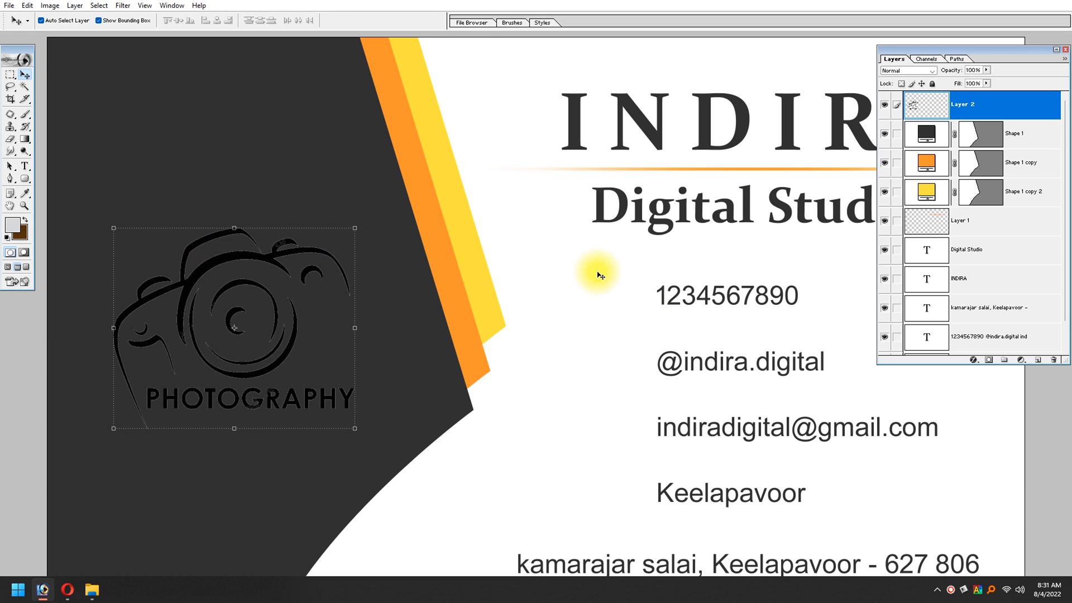
Step: Sample the yellow stripe's colour as the foreground colour and fill the camera logo's opaque pixels with it
left_click(13, 226)
left_click(450, 167)
key("Return")
key("shift+alt+BackSpace")
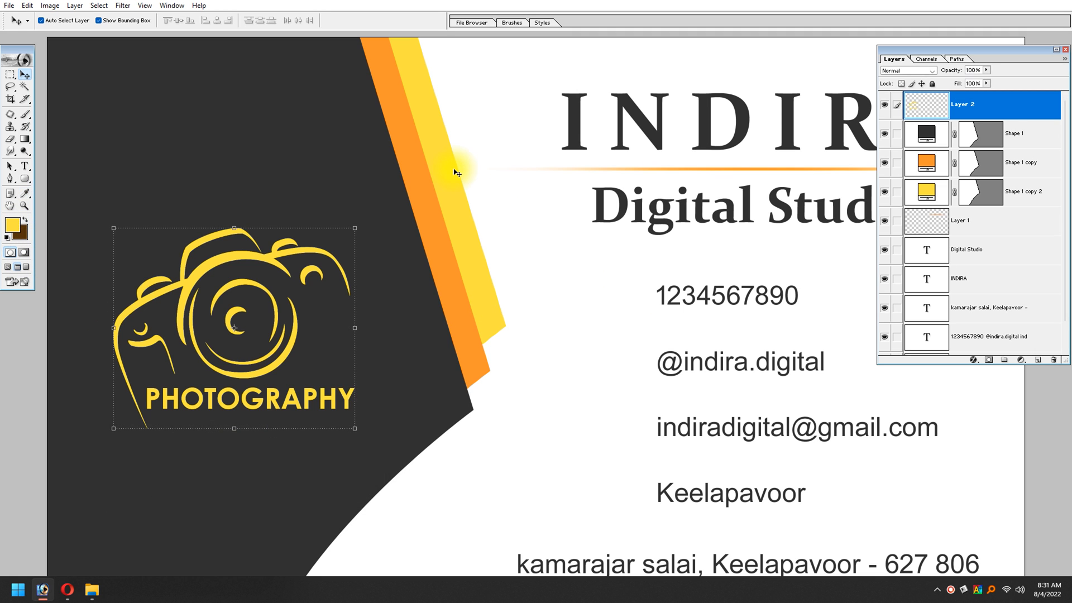
Step: Select the yellow camera logo layer again and enlarge the logo slightly on the dark shape
left_click(453, 437)
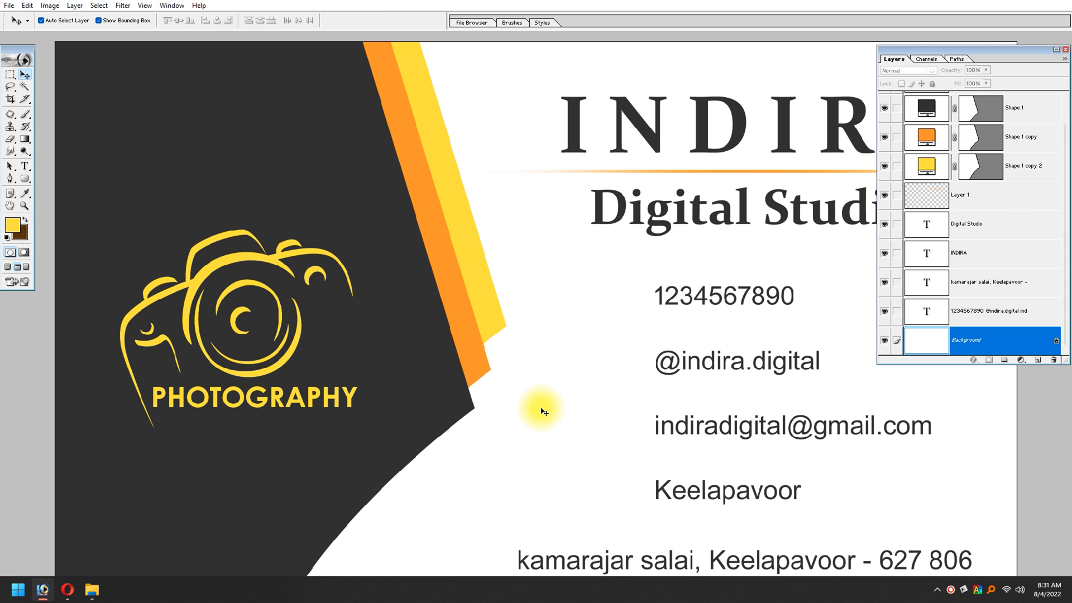
left_click(282, 396)
key("ctrl+minus")
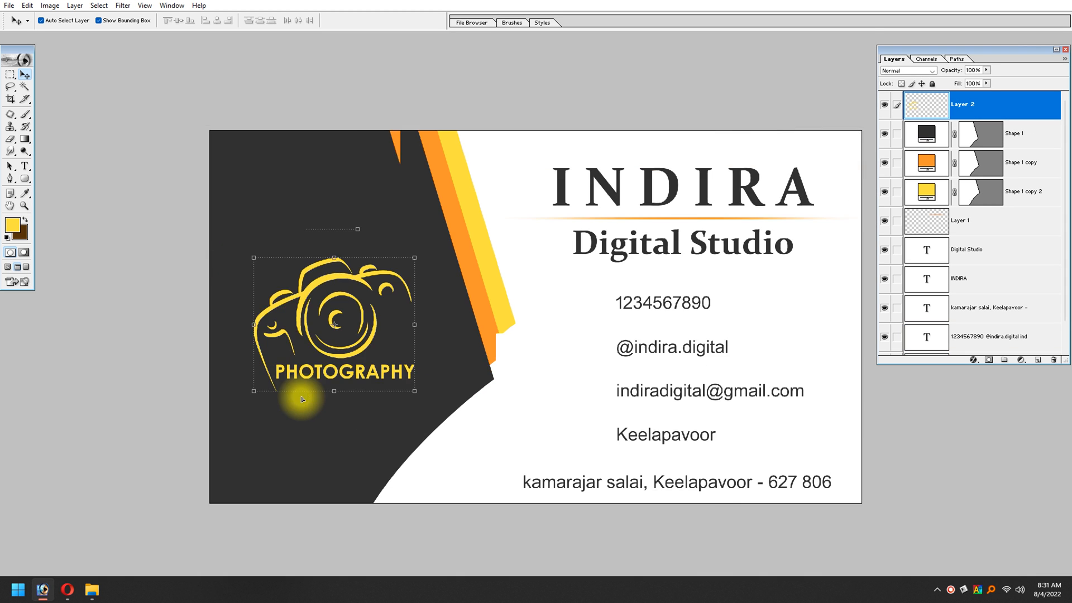
key("ctrl+minus")
left_click_drag(445, 272, 456, 256)
key("Return")
Step: Check the contact icons on the Visit.psd reference card, switch to the Opera browser and preview the PNGWing black round icons image
key("ctrl+Tab")
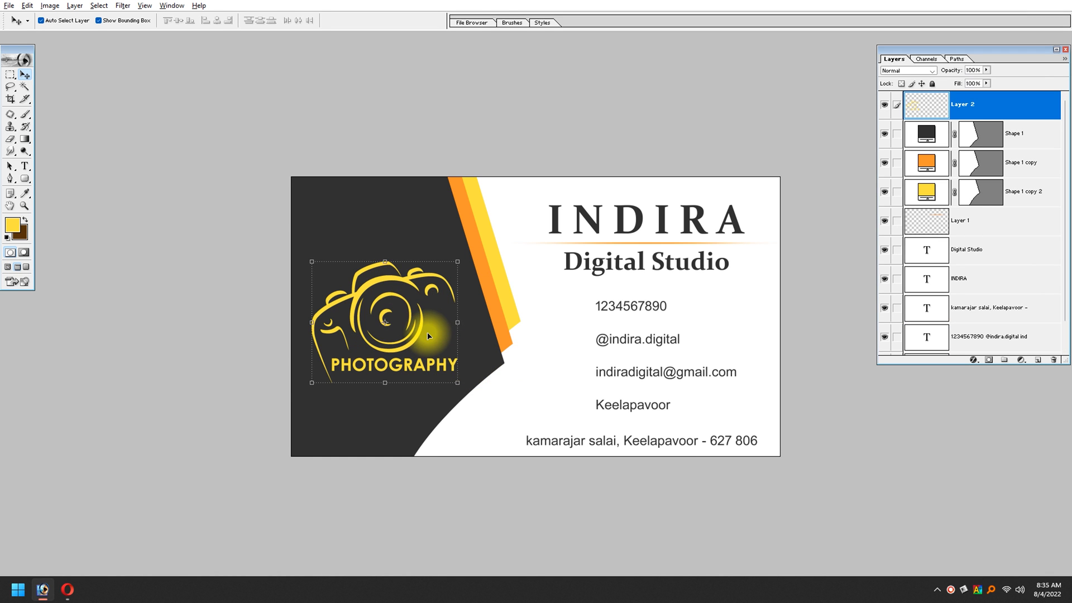
key("ctrl+Tab")
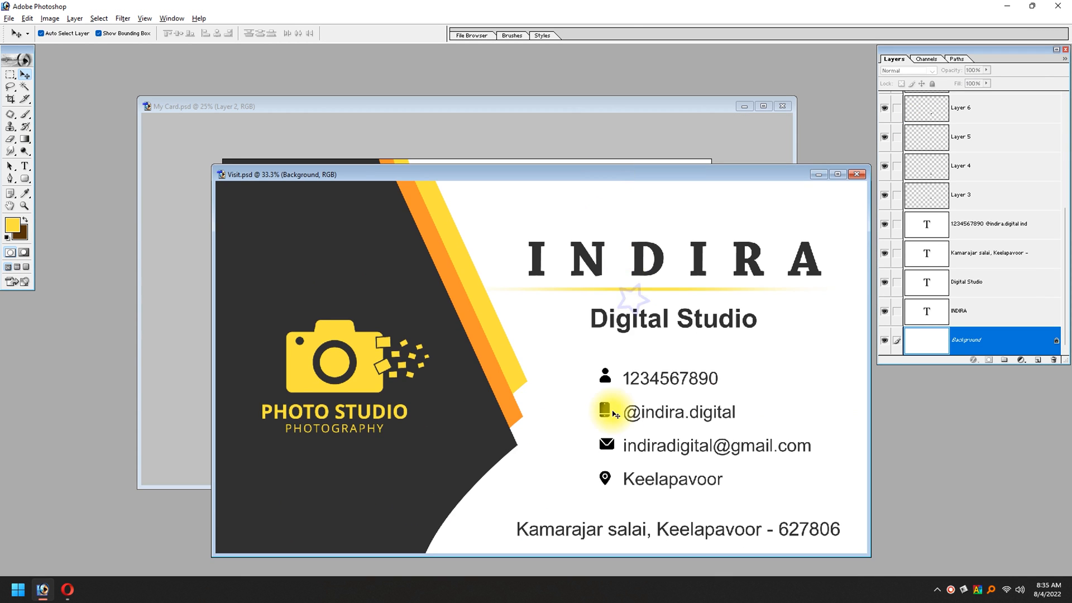
key("alt+Tab")
scroll(466, 324, "up", 5)
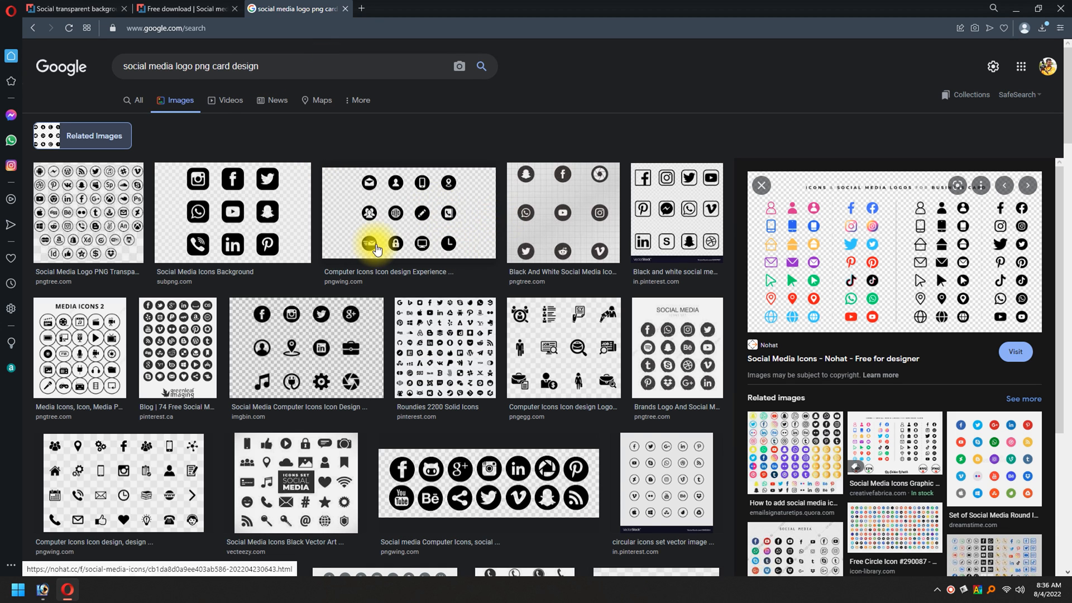
left_click(412, 223)
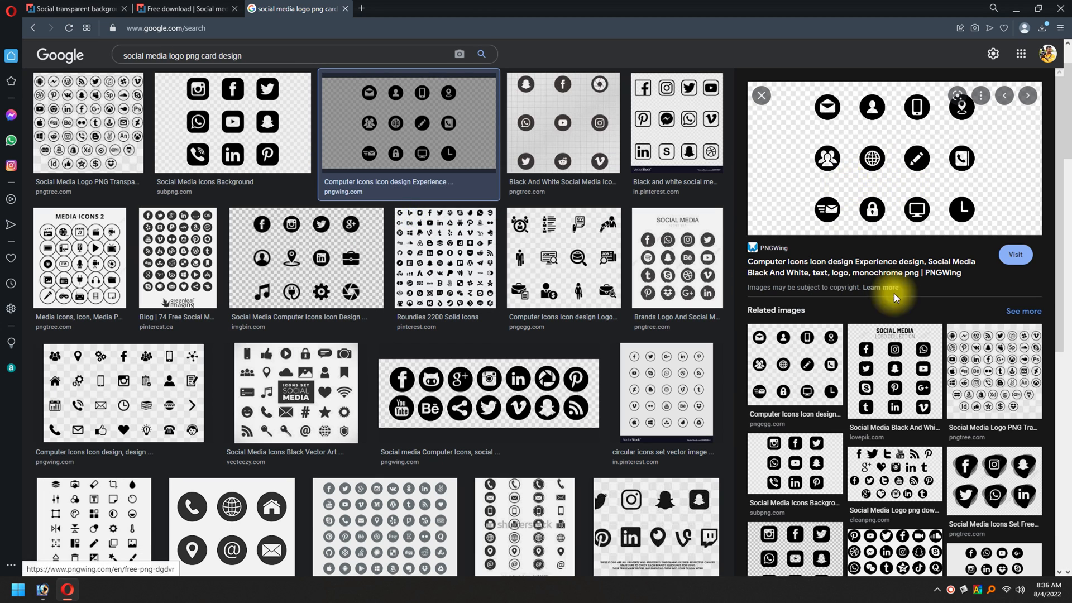
Step: Switch back to Photoshop and copy the linked contact icons from Visit.psd into My Card.psd, beside the contact details
scroll(896, 387, "down", 2)
scroll(894, 383, "down", 2)
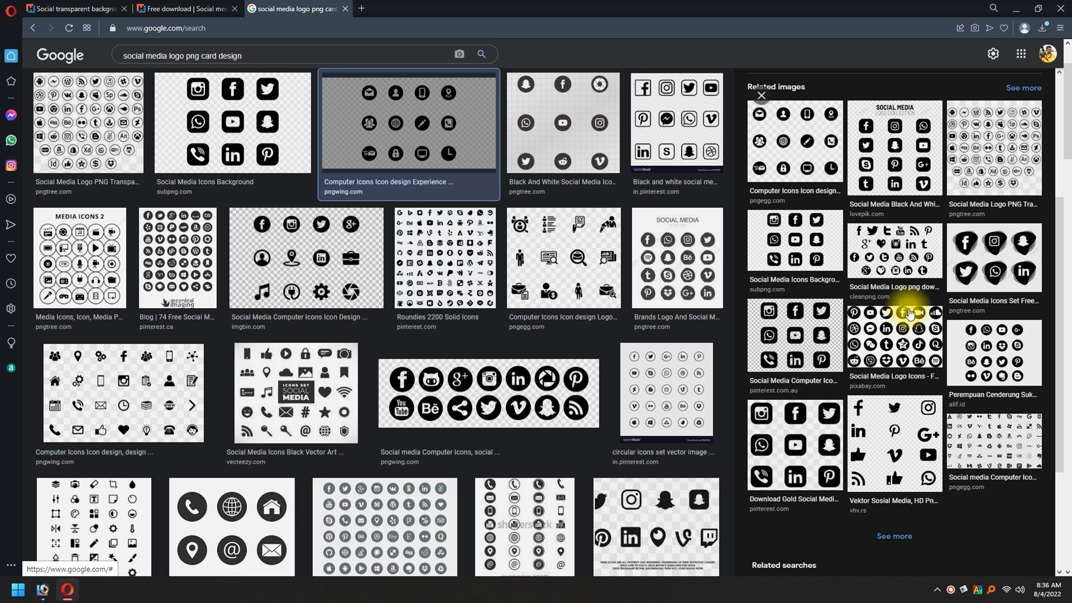
key("alt+Tab")
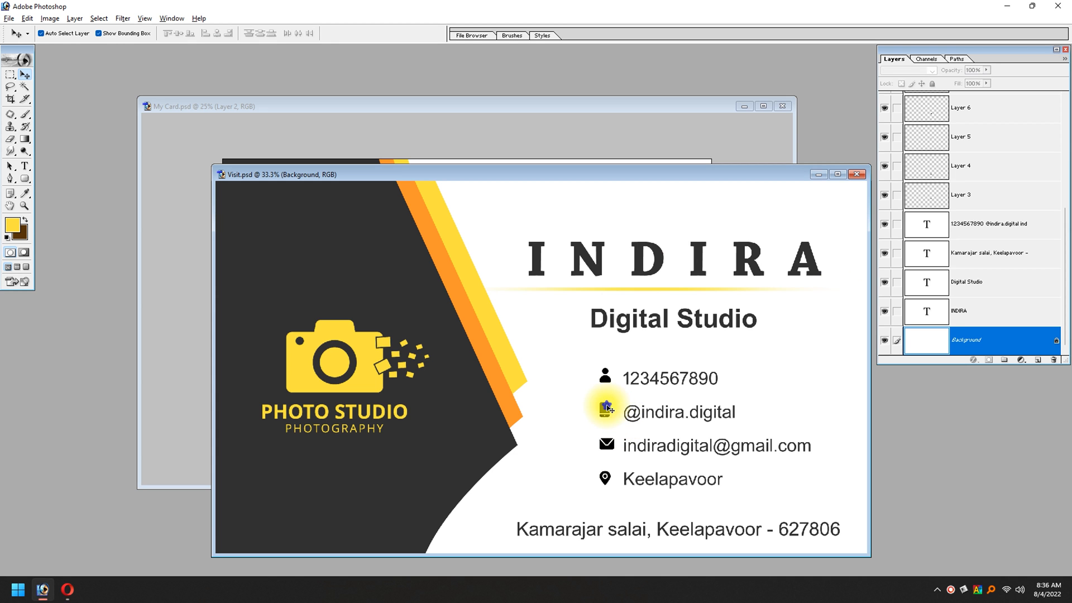
left_click(607, 408)
left_click_drag(618, 179, 249, 201)
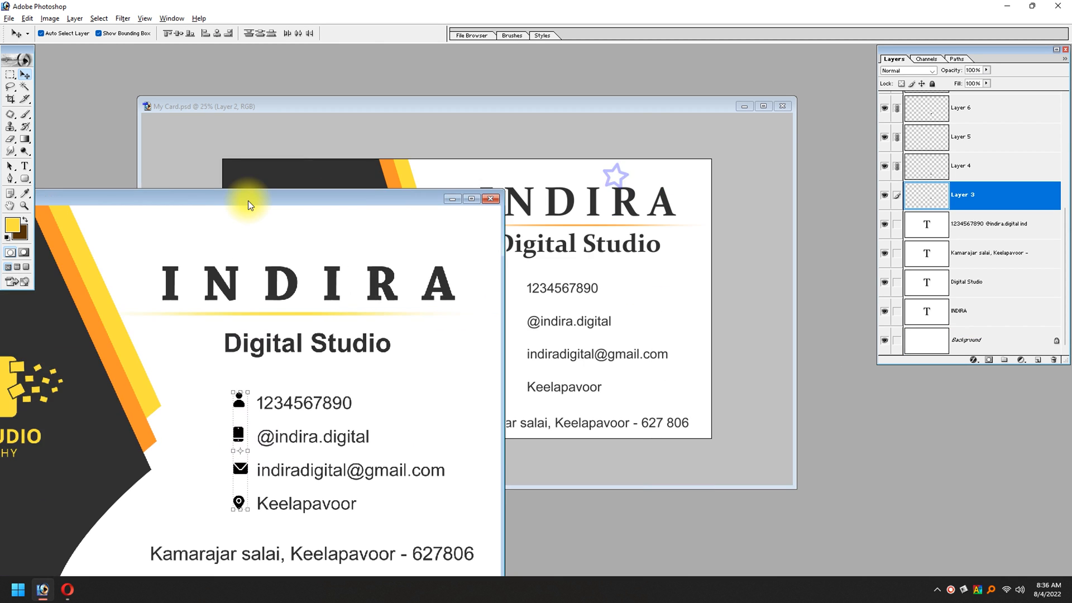
left_click_drag(234, 436, 501, 342)
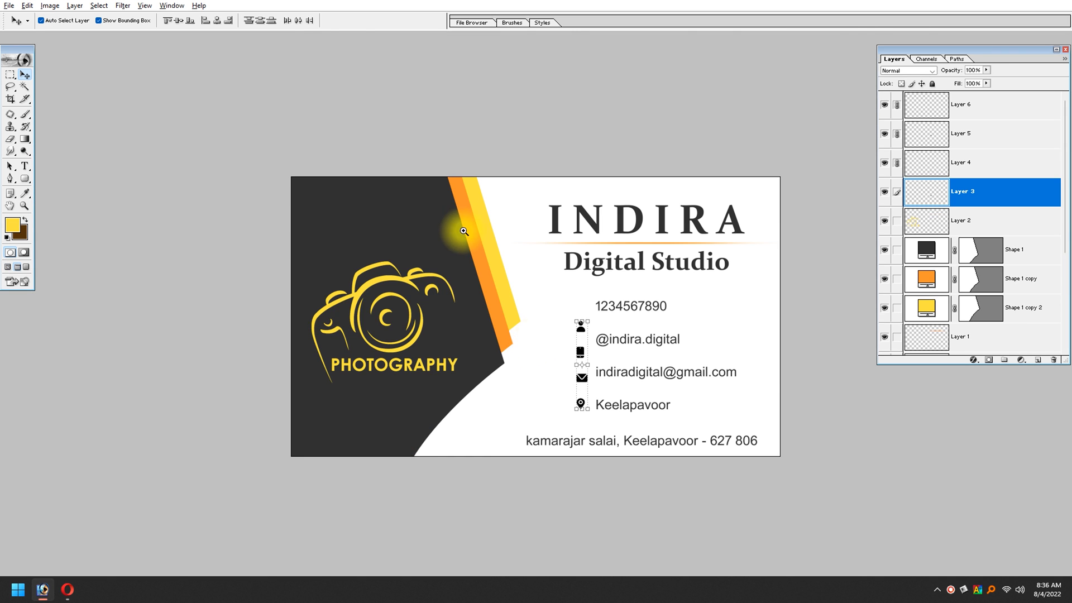
Step: Place the linked contact icons beside the four contact lines, scale them proportionally to about 123.2% and nudge them slightly left
key("ctrl+plus")
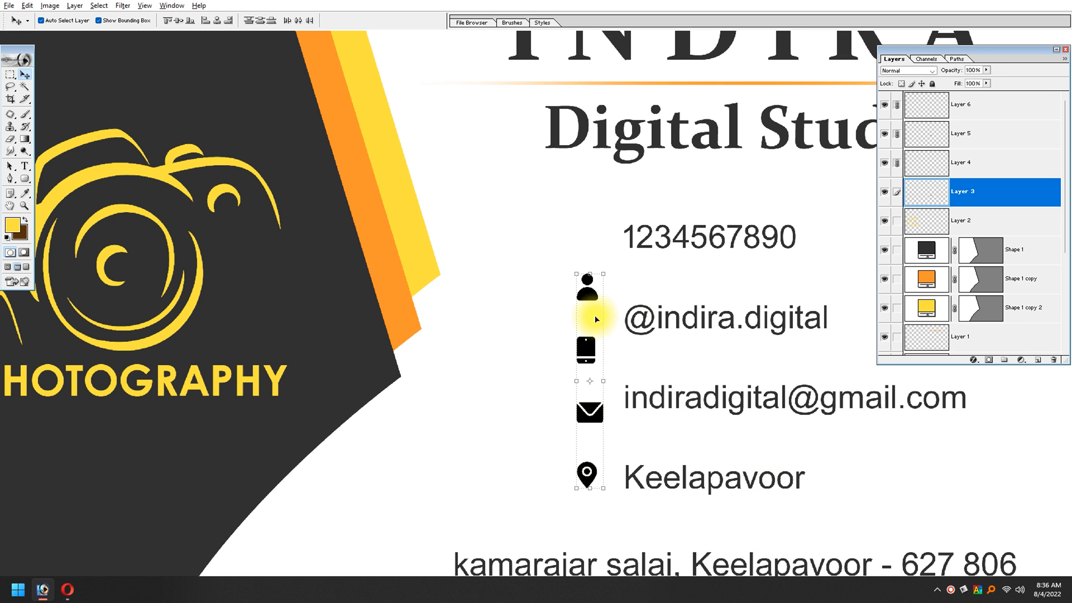
left_click_drag(586, 287, 601, 247)
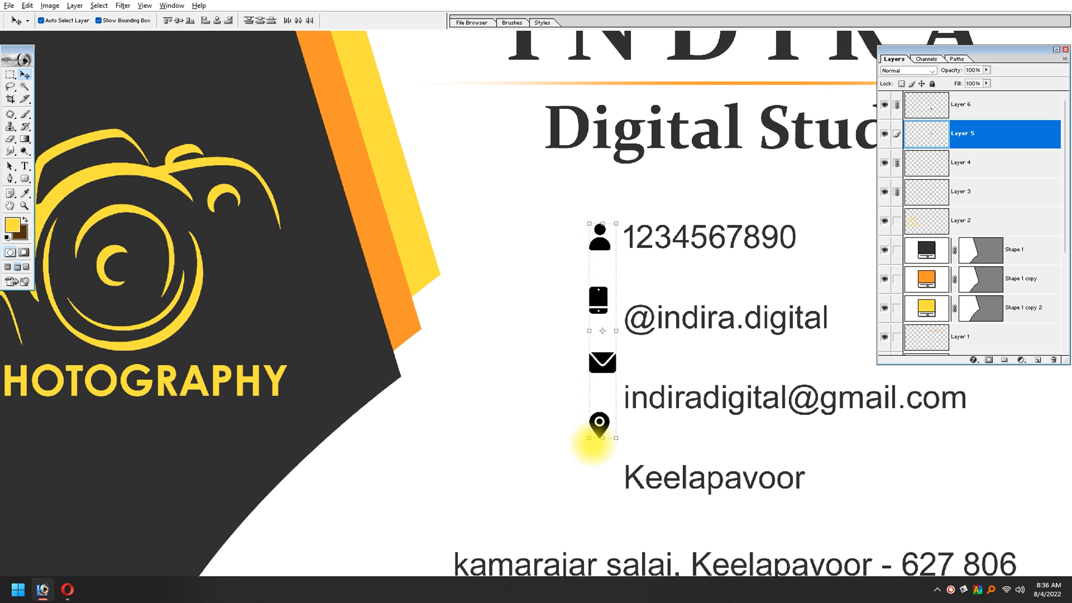
key("ctrl+t")
left_click_drag(589, 446, 582, 492)
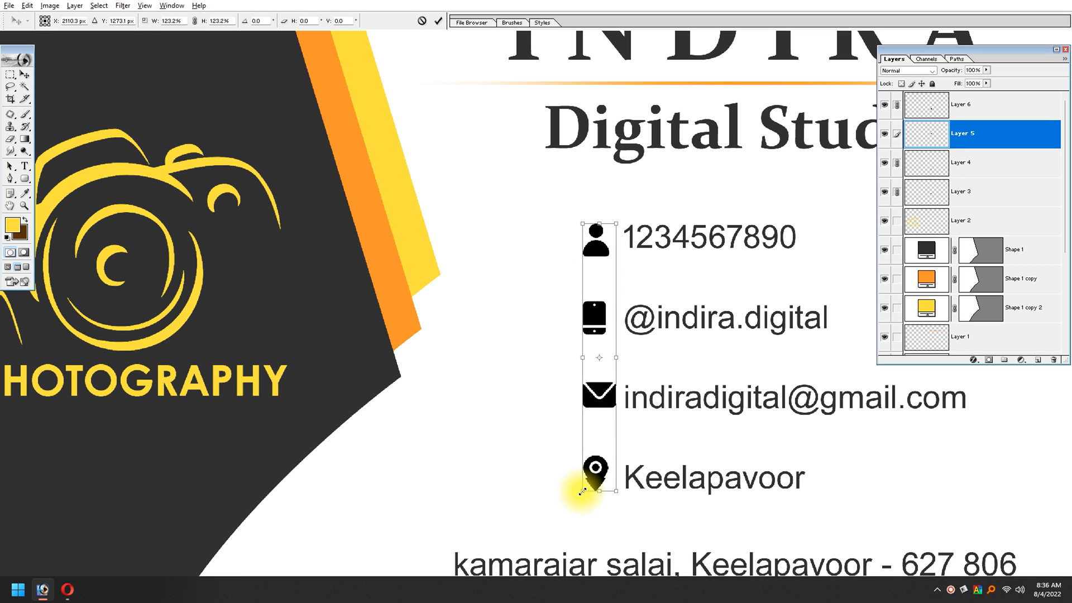
key("Return")
key("Left")
key("Left")
key("Left")
key("Left")
key("Left")
key("Left")
key("Left")
key("Left")
key("Left")
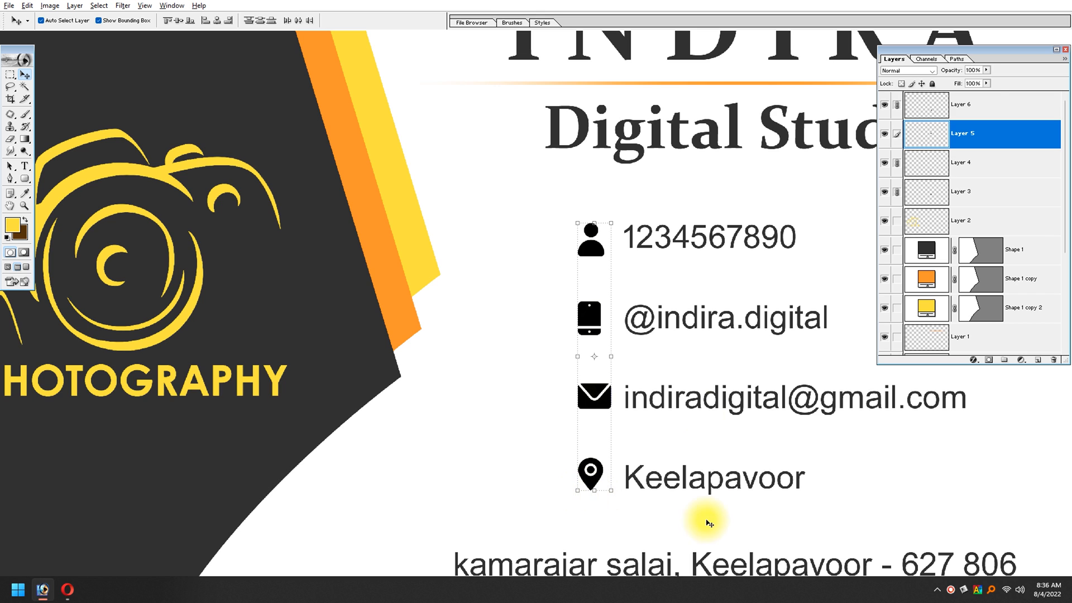
Step: Nudge the contact details text slightly down and right to line up with the icons, and show the whole card without panels
left_click(742, 326)
left_click_drag(734, 320, 730, 324)
key("Right")
key("Right")
key("Right")
key("Right")
key("Right")
key("Right")
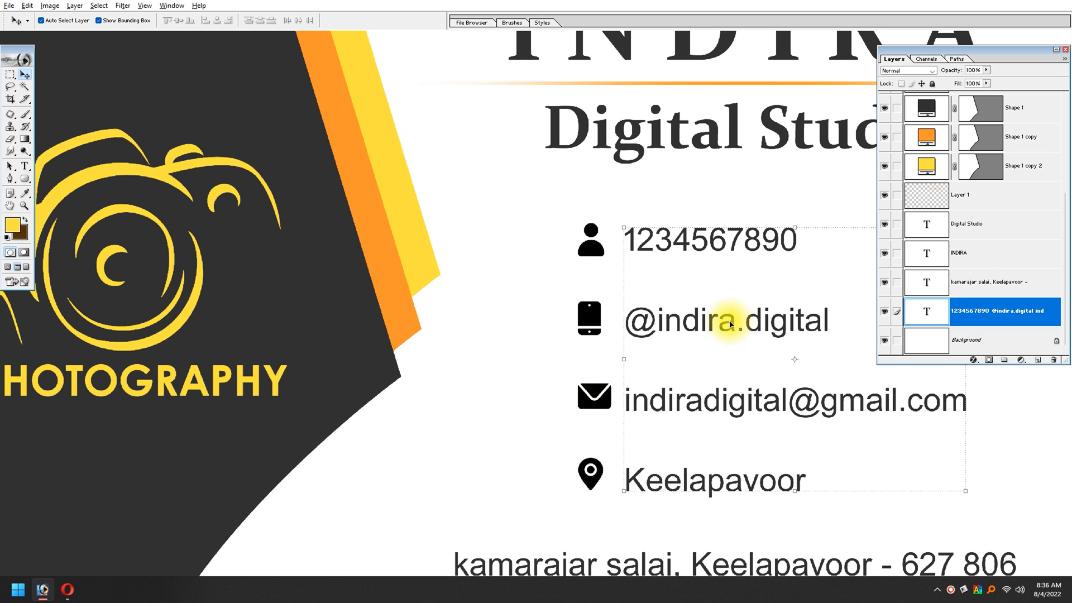
key("ctrl+0")
key("Tab")
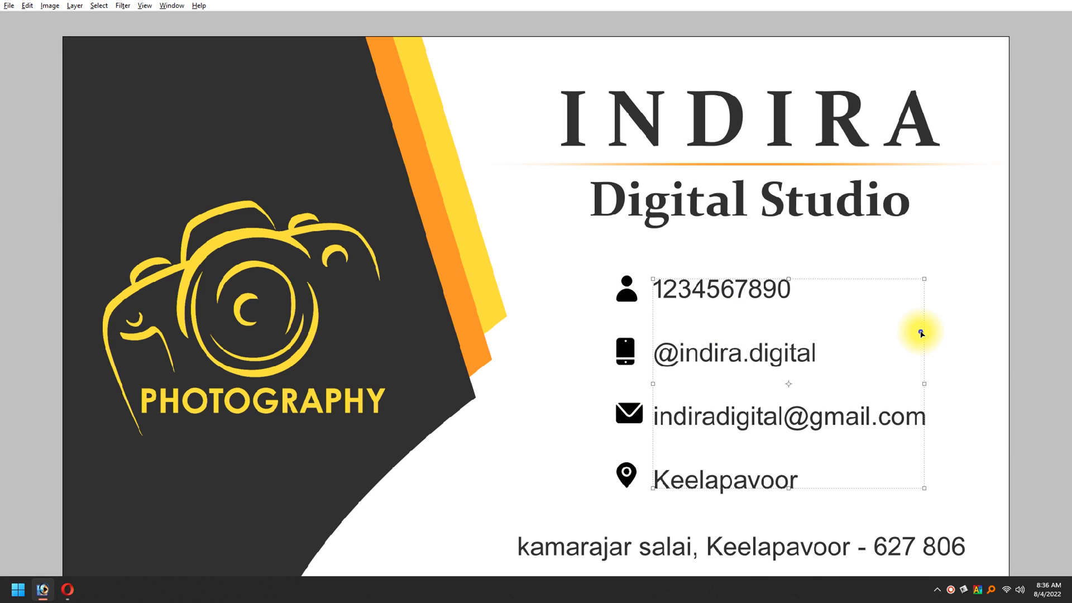
key("ctrl+minus")
key("ctrl+minus")
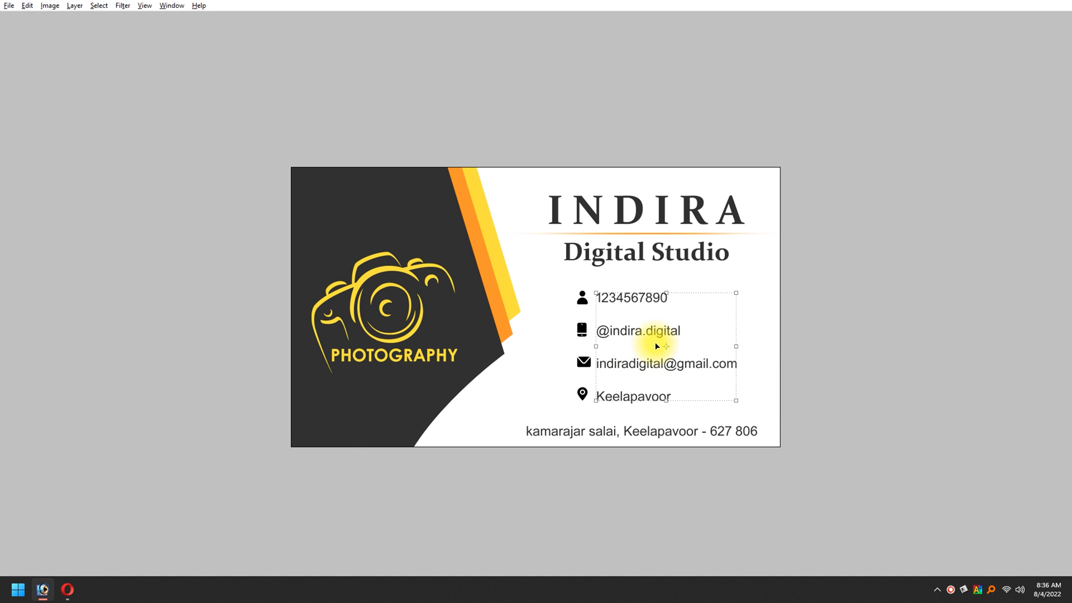
Step: Switch to the Opera browser and examine the transparent social media cliparts on the HiClipart page
key("alt+Tab")
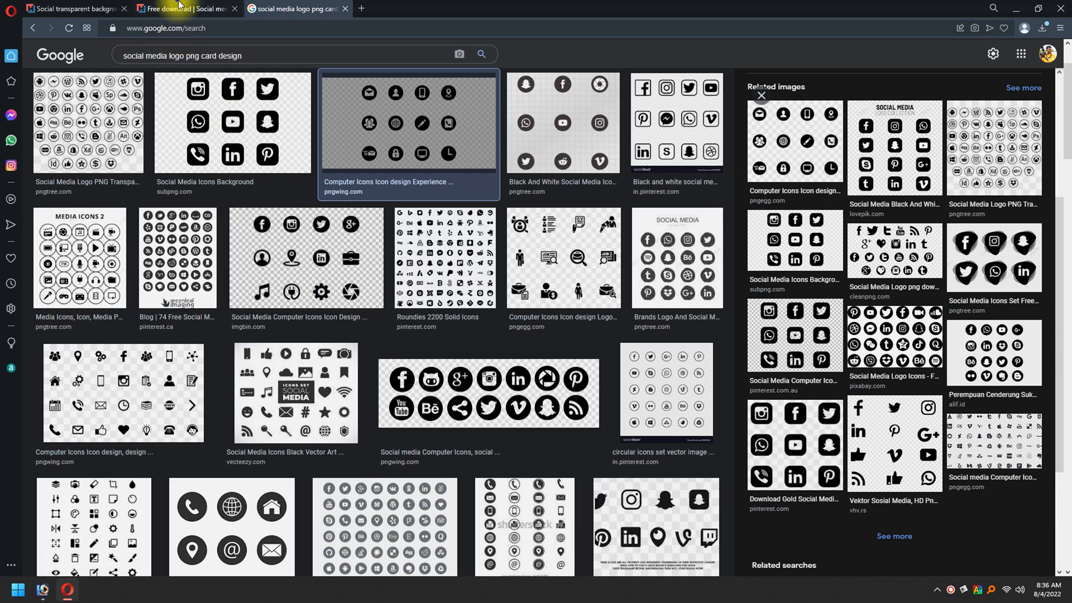
left_click(179, 7)
scroll(620, 212, "down", 4)
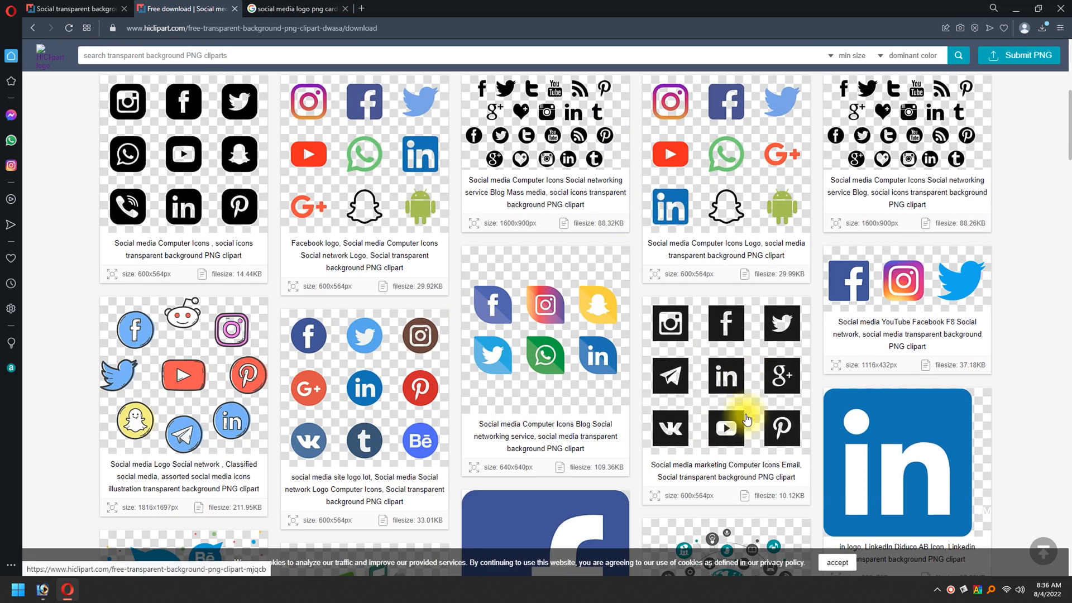
scroll(677, 438, "down", 7)
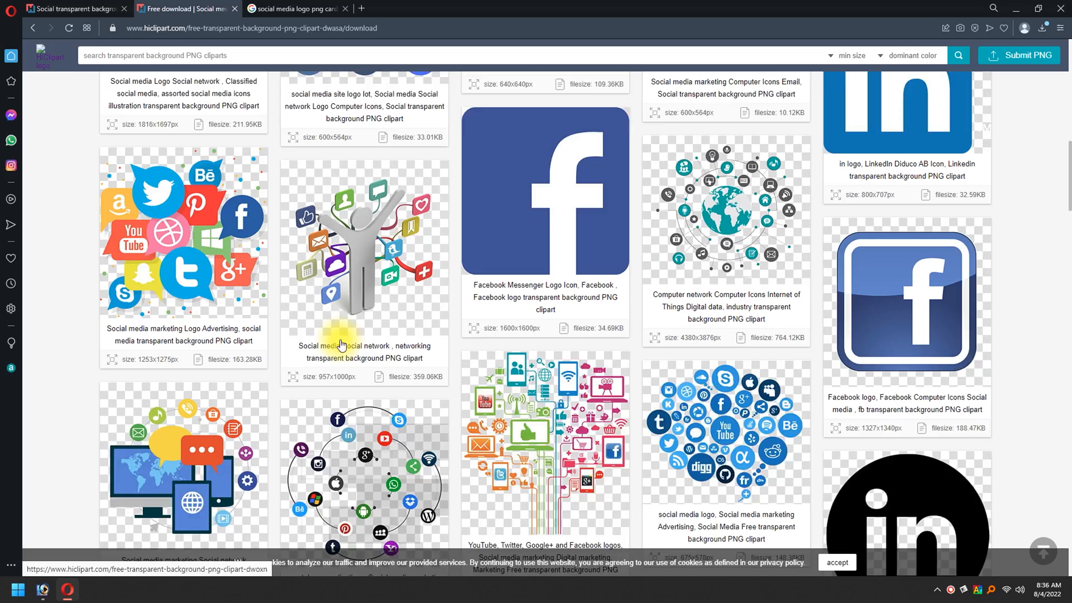
scroll(342, 344, "down", 6)
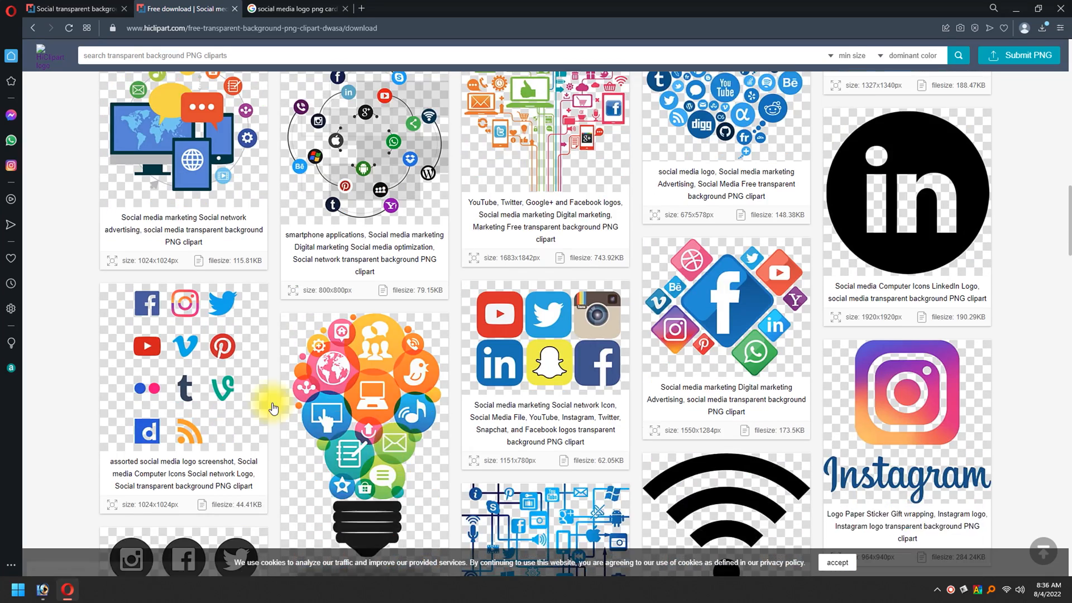
scroll(273, 409, "down", 11)
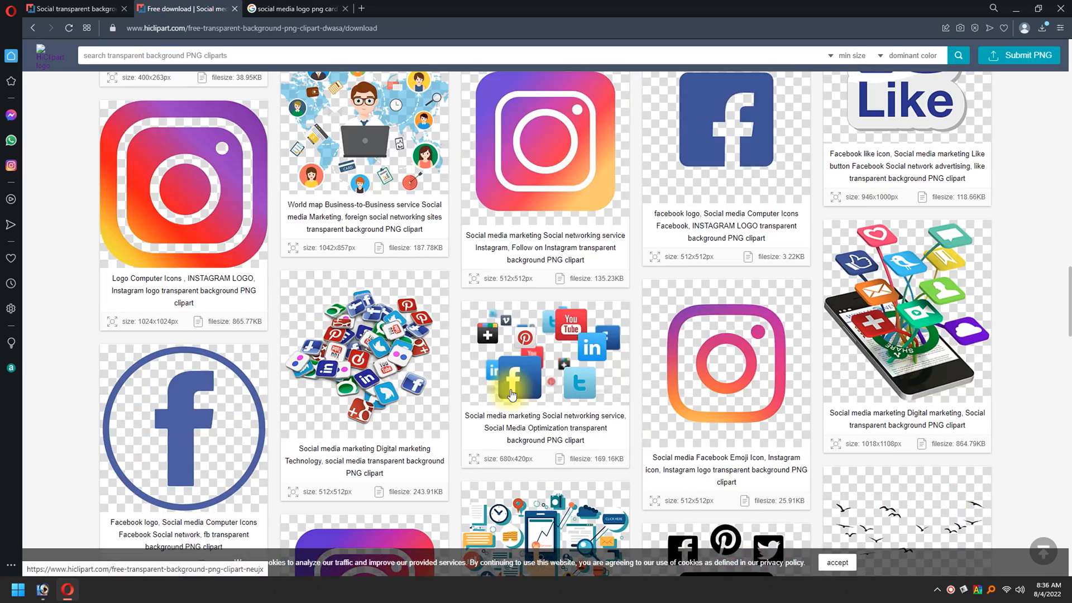
scroll(684, 220, "down", 4)
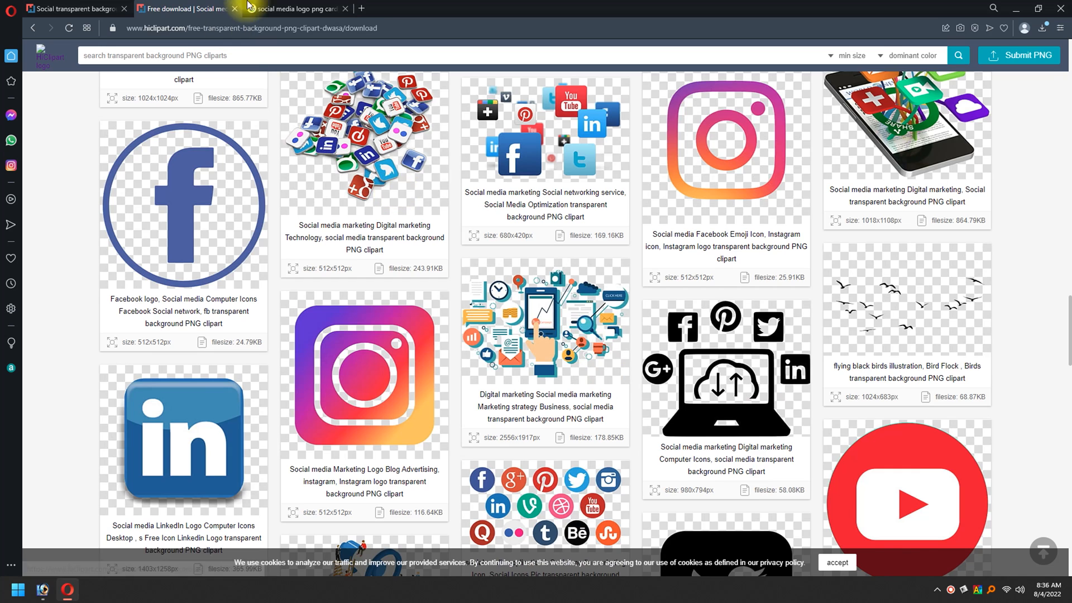
Step: Preview the IMGBIN, Pngtree and PNGWing icon sets in the Google image results and return to the card in Photoshop
left_click(296, 9)
scroll(363, 344, "up", 1)
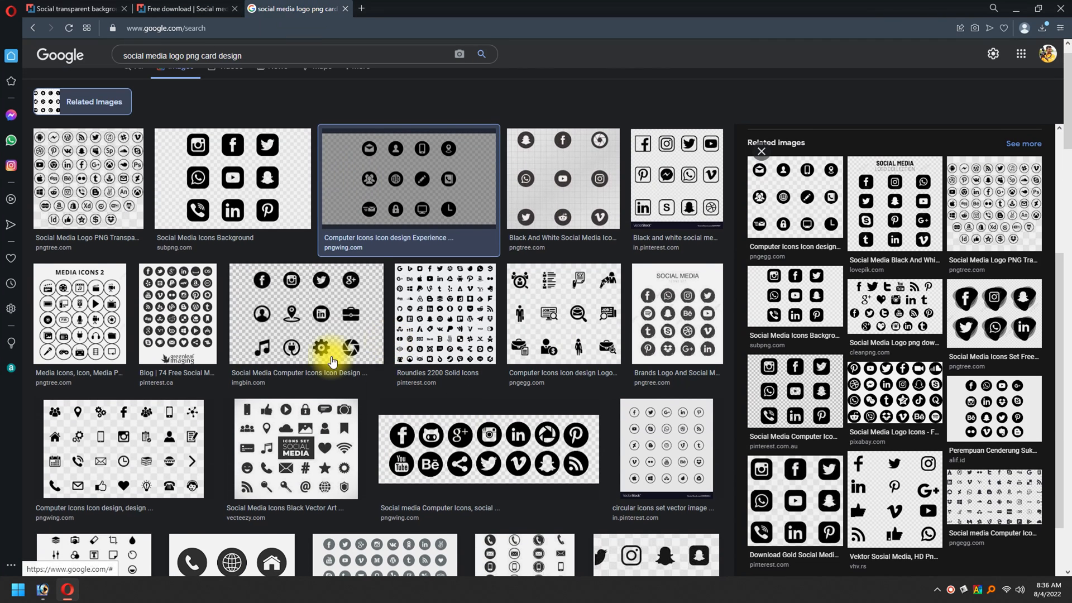
left_click(297, 319)
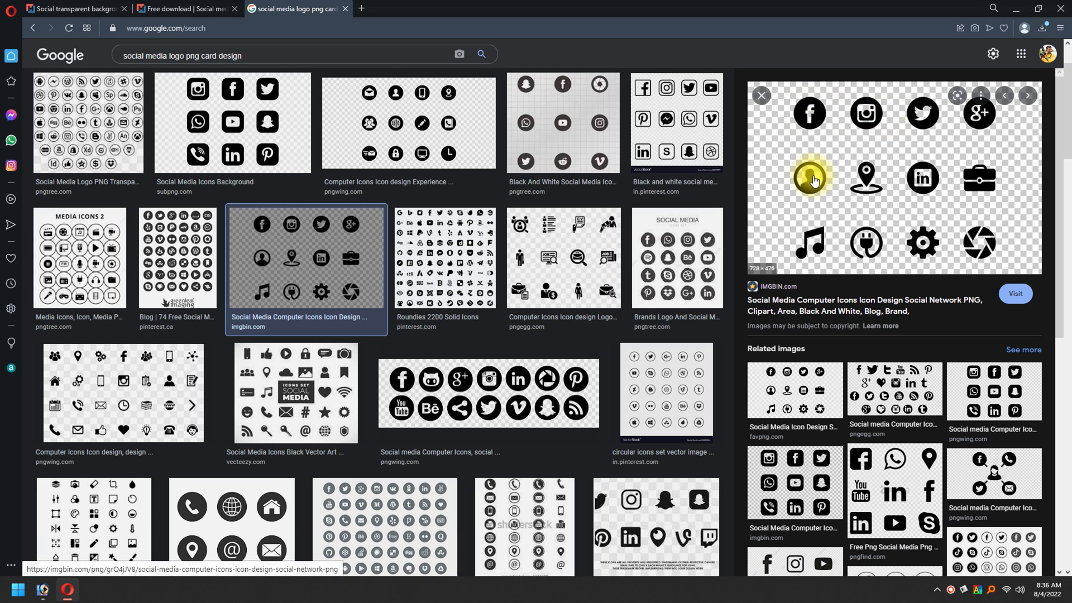
left_click(697, 233)
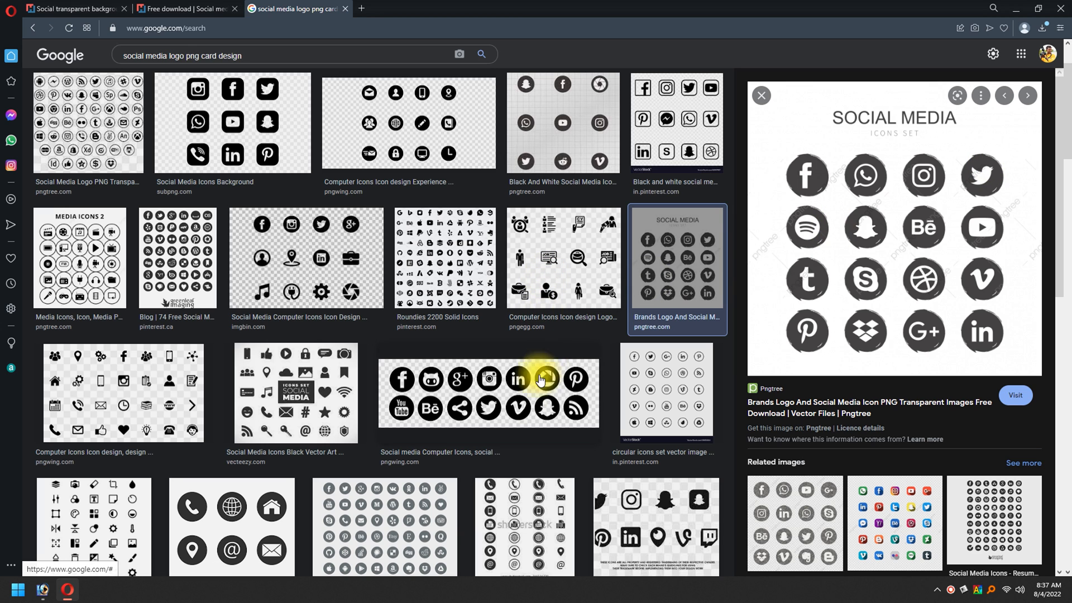
left_click(460, 402)
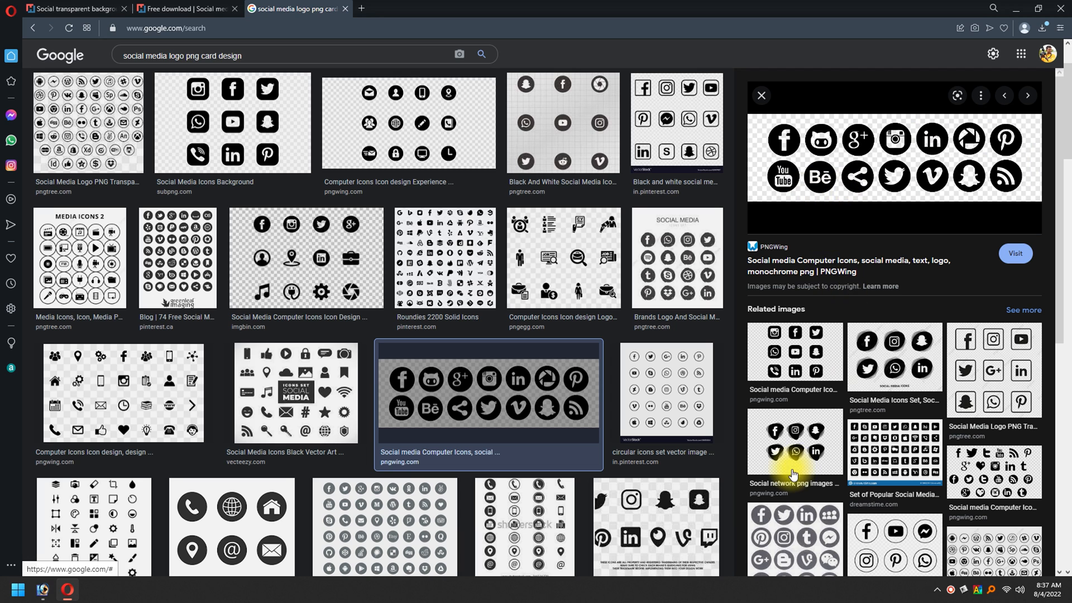
left_click(795, 441)
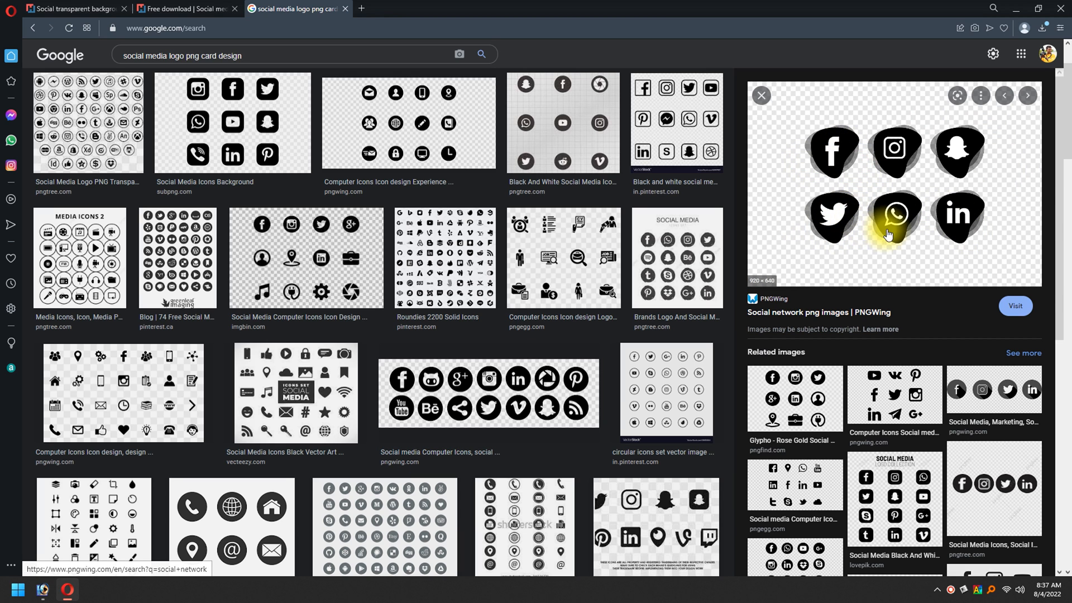
scroll(478, 288, "up", 2)
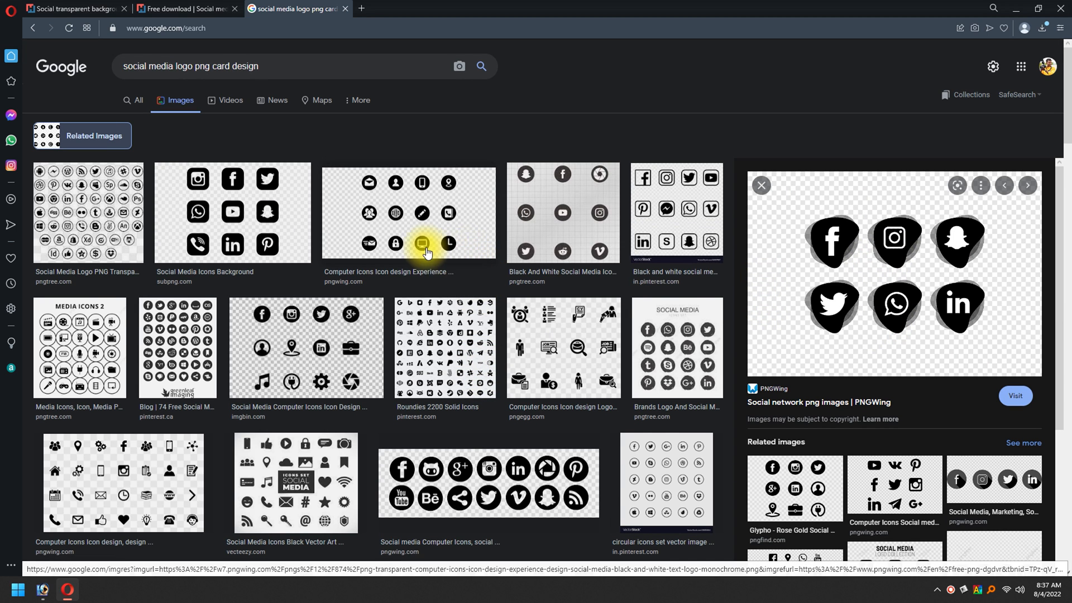
key("alt+Tab")
left_click(500, 483)
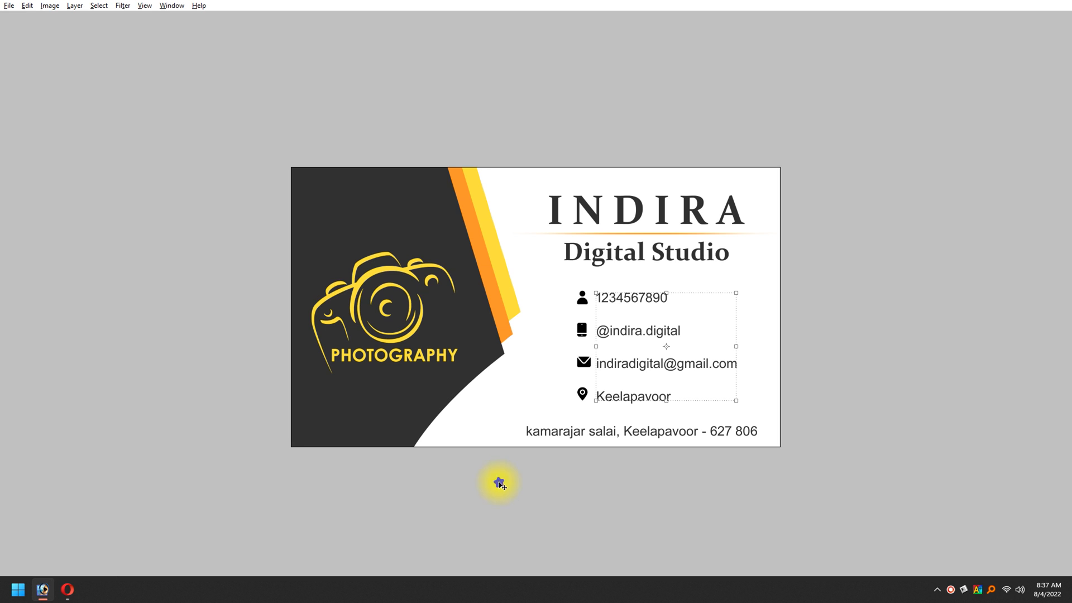